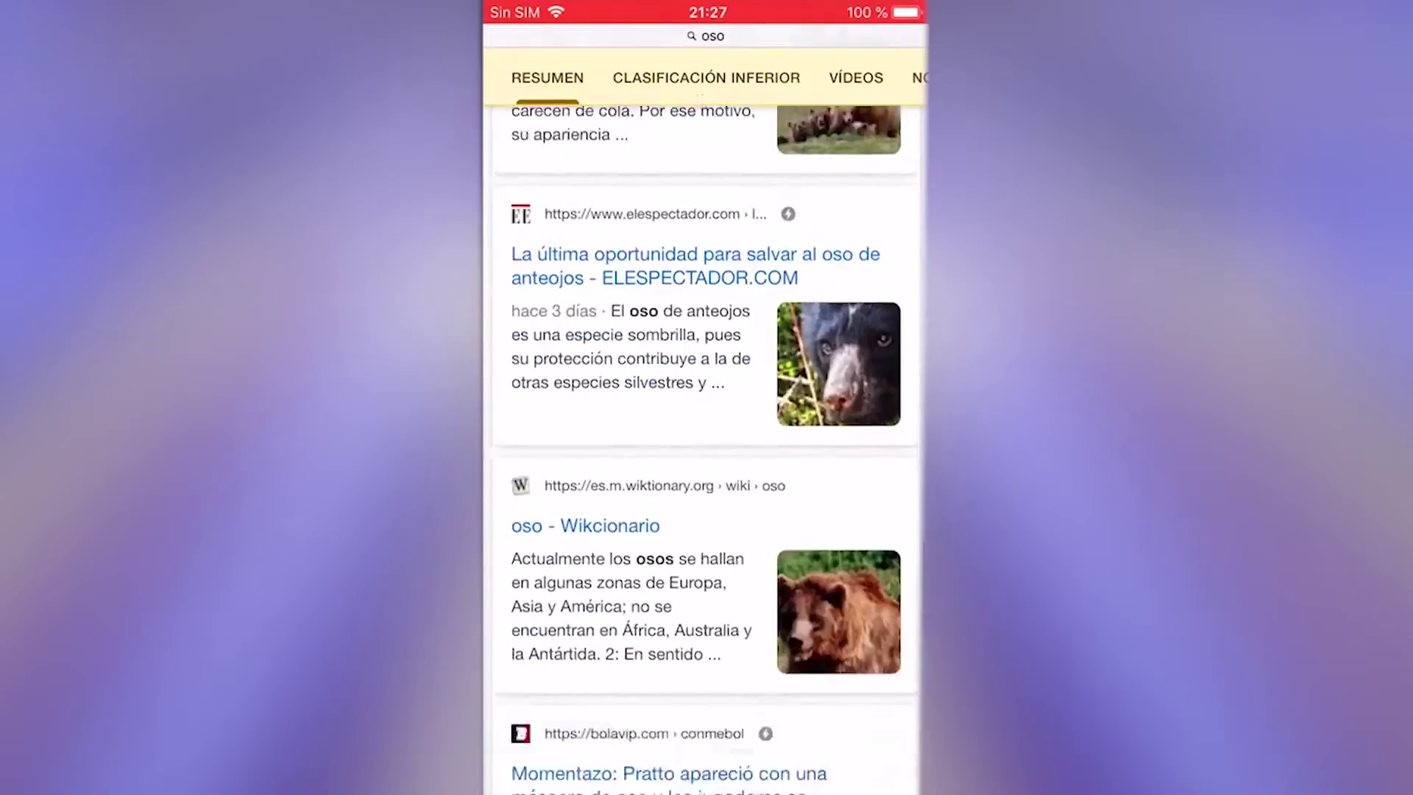
Scroll the oso results to the bear card and view the life-sized bear in 3D.
scroll(705, 405, "down", 2)
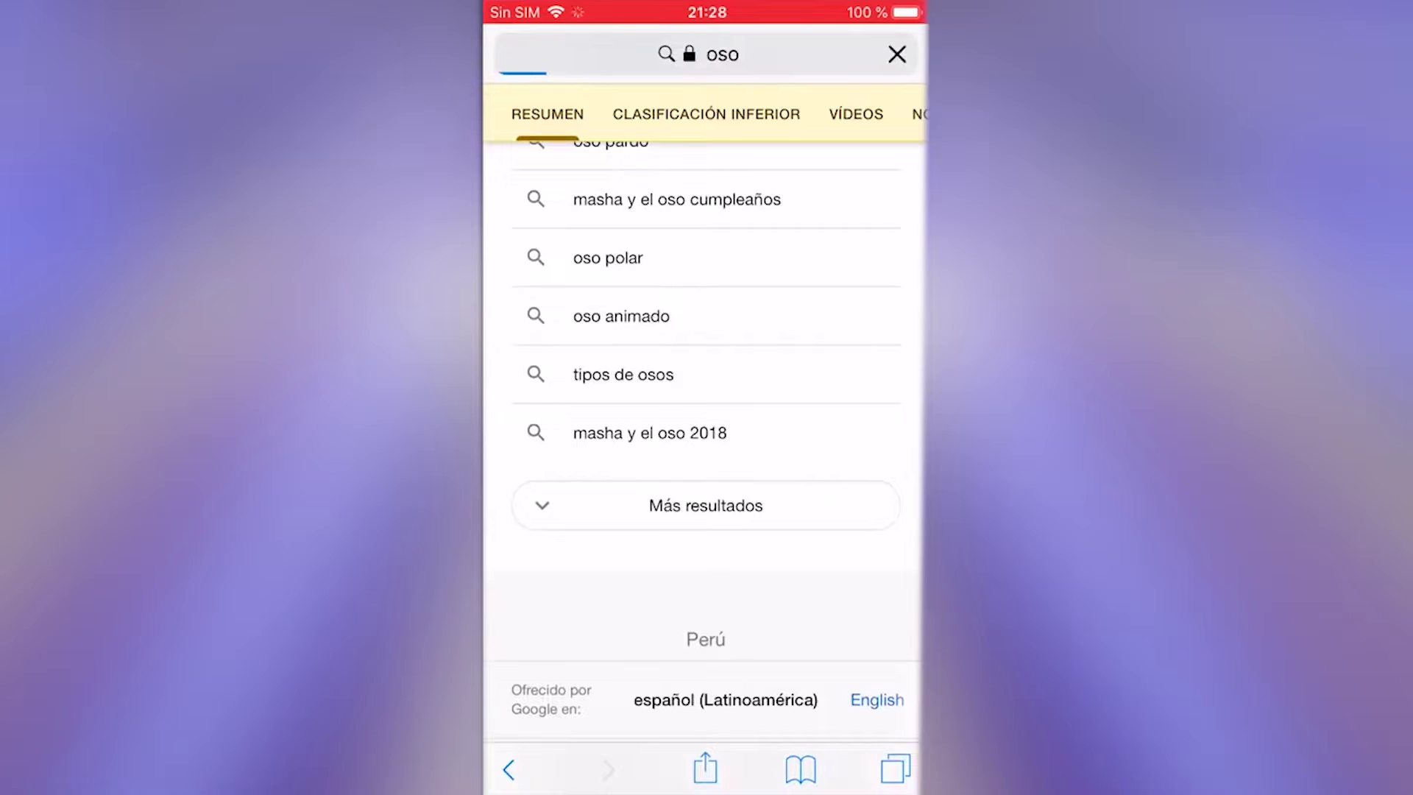
scroll(705, 405, "down", 5)
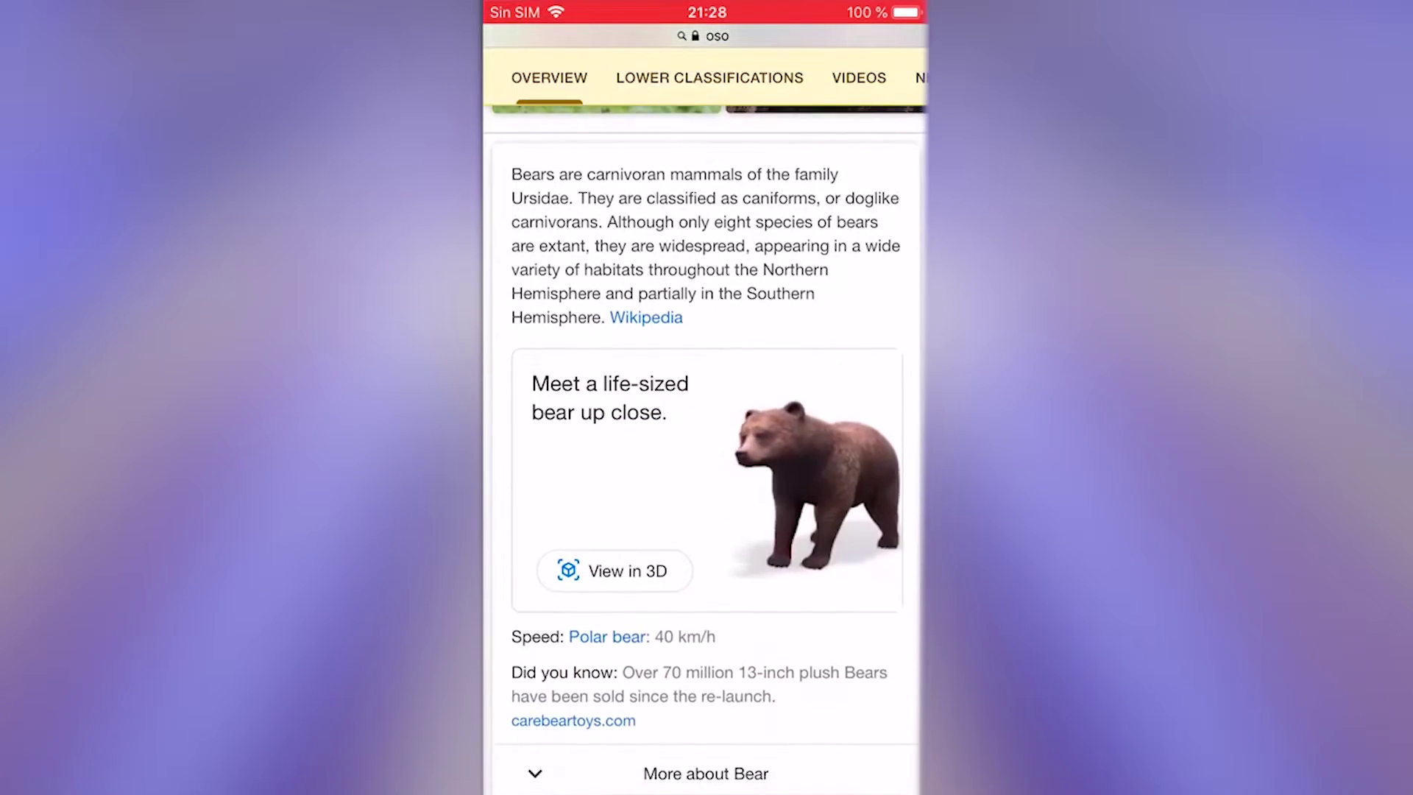
left_click(614, 571)
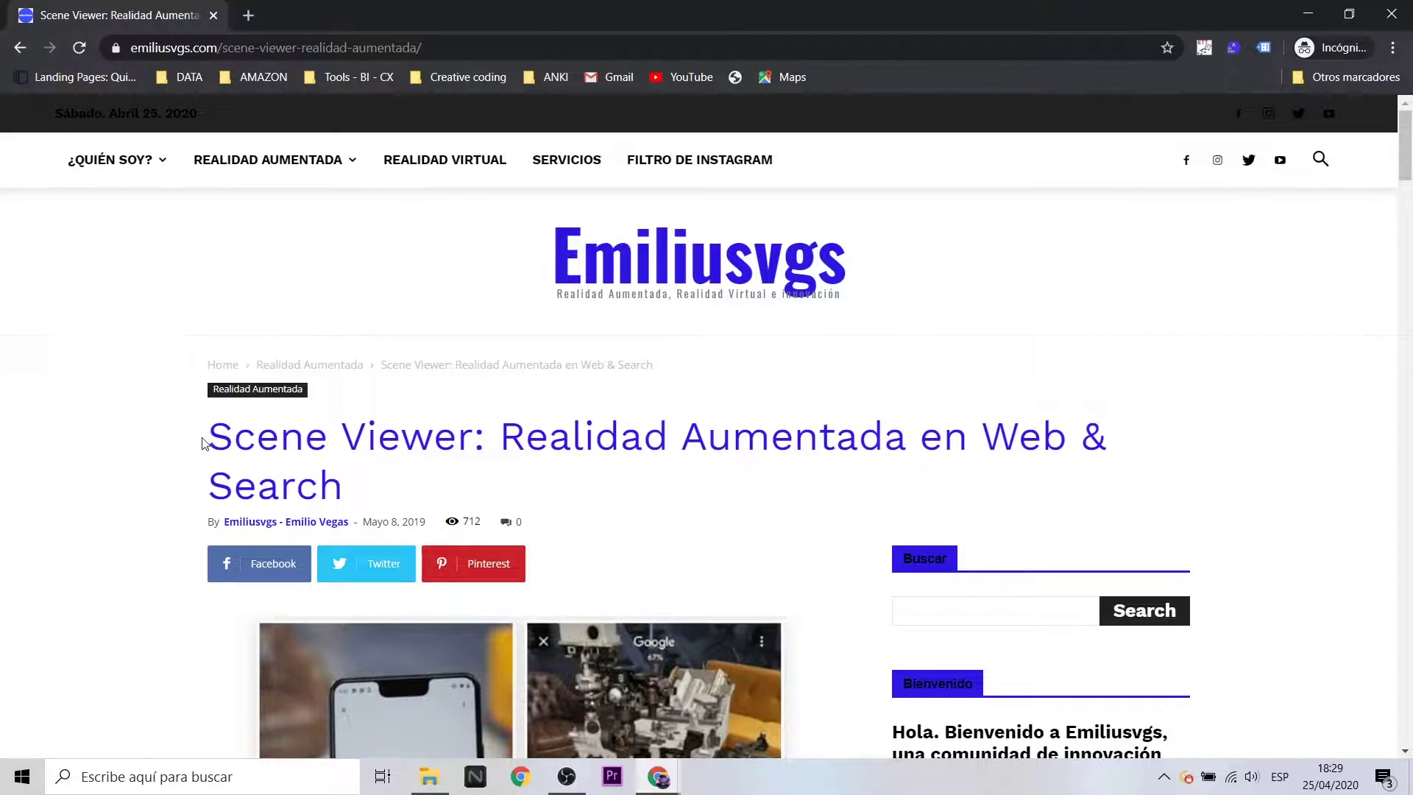
Read through the emiliusvgs.com Scene Viewer article, clearing a stray text selection.
left_click_drag(206, 444, 396, 491)
scroll(625, 424, "down", 4)
scroll(623, 426, "down", 5)
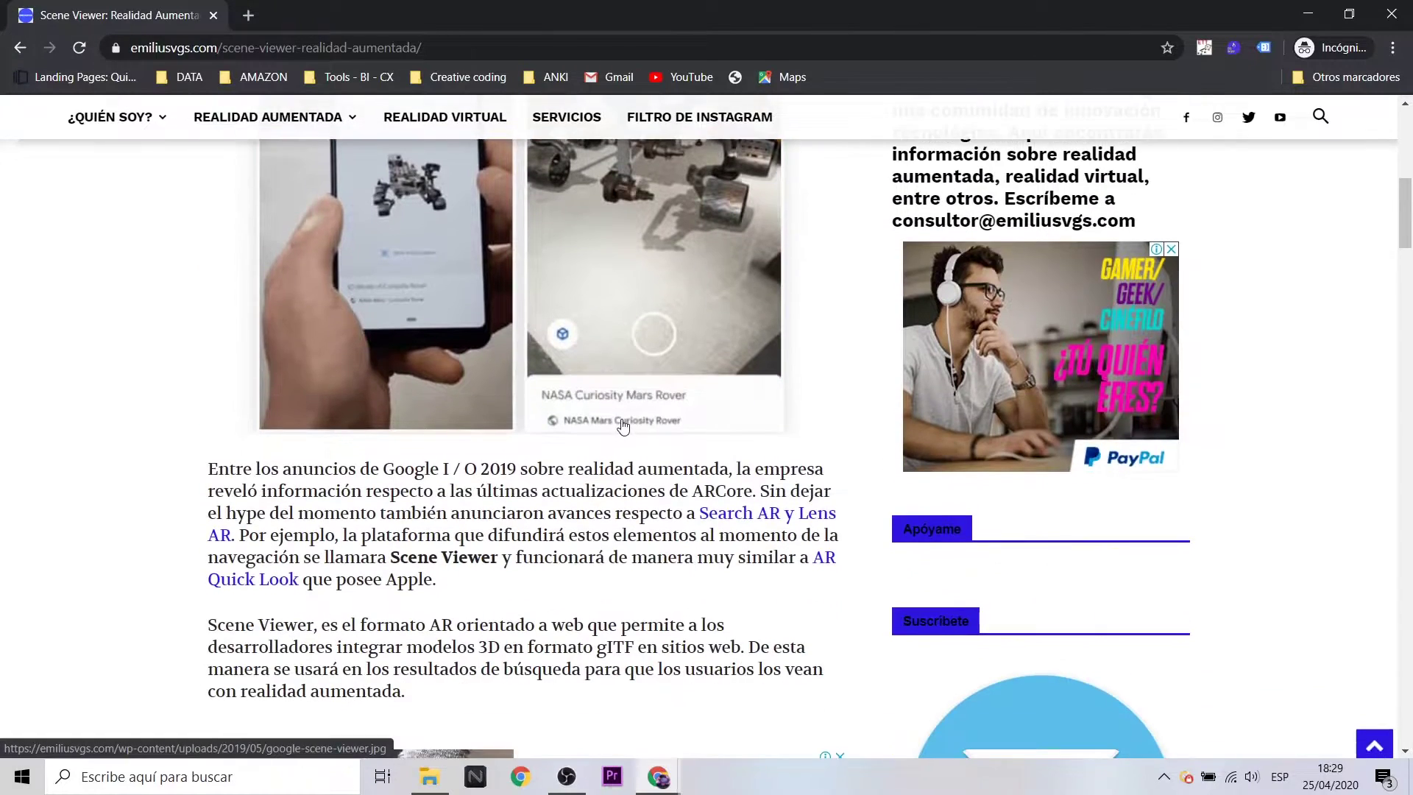
scroll(623, 426, "down", 4)
left_click_drag(489, 193, 442, 193)
left_click(494, 209)
scroll(493, 214, "up", 8)
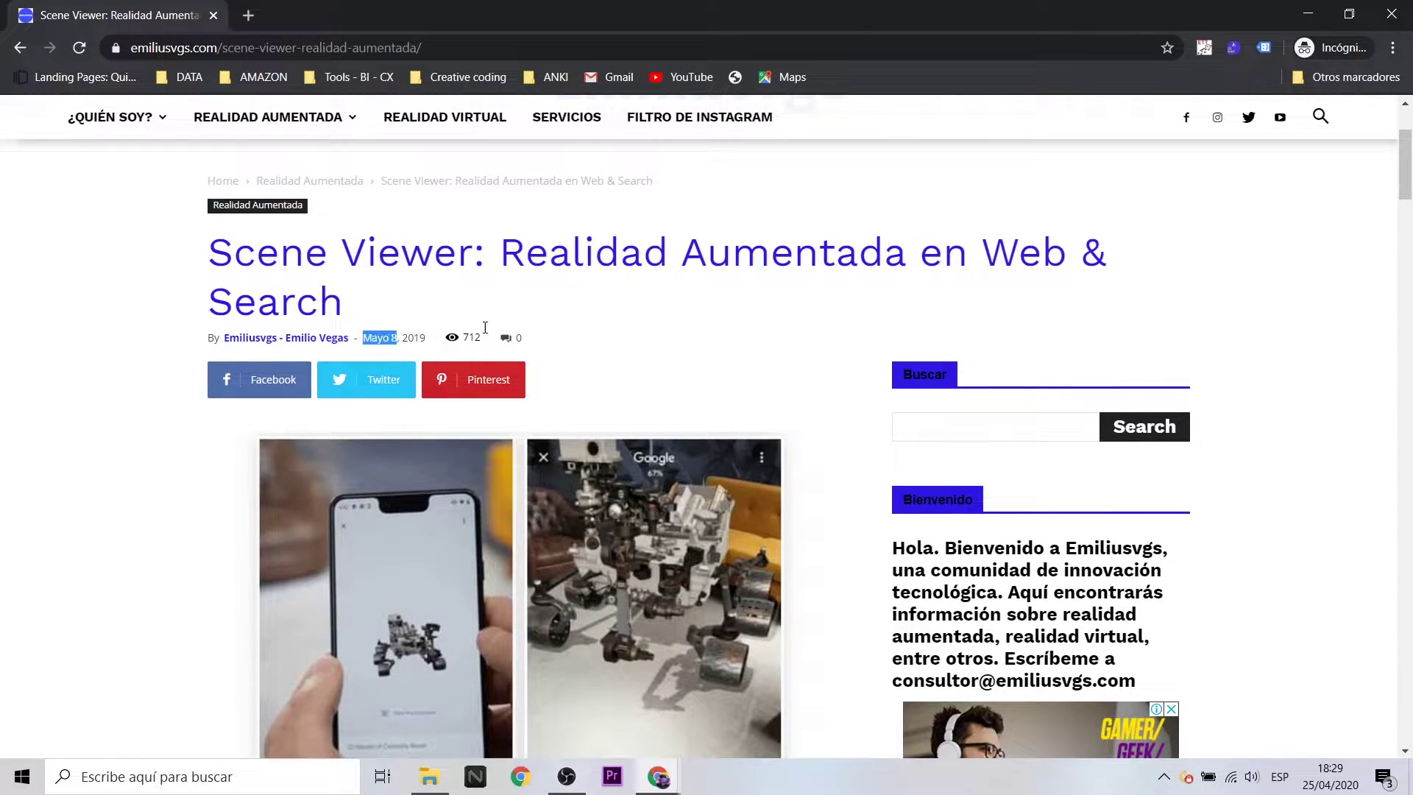
scroll(647, 320, "down", 8)
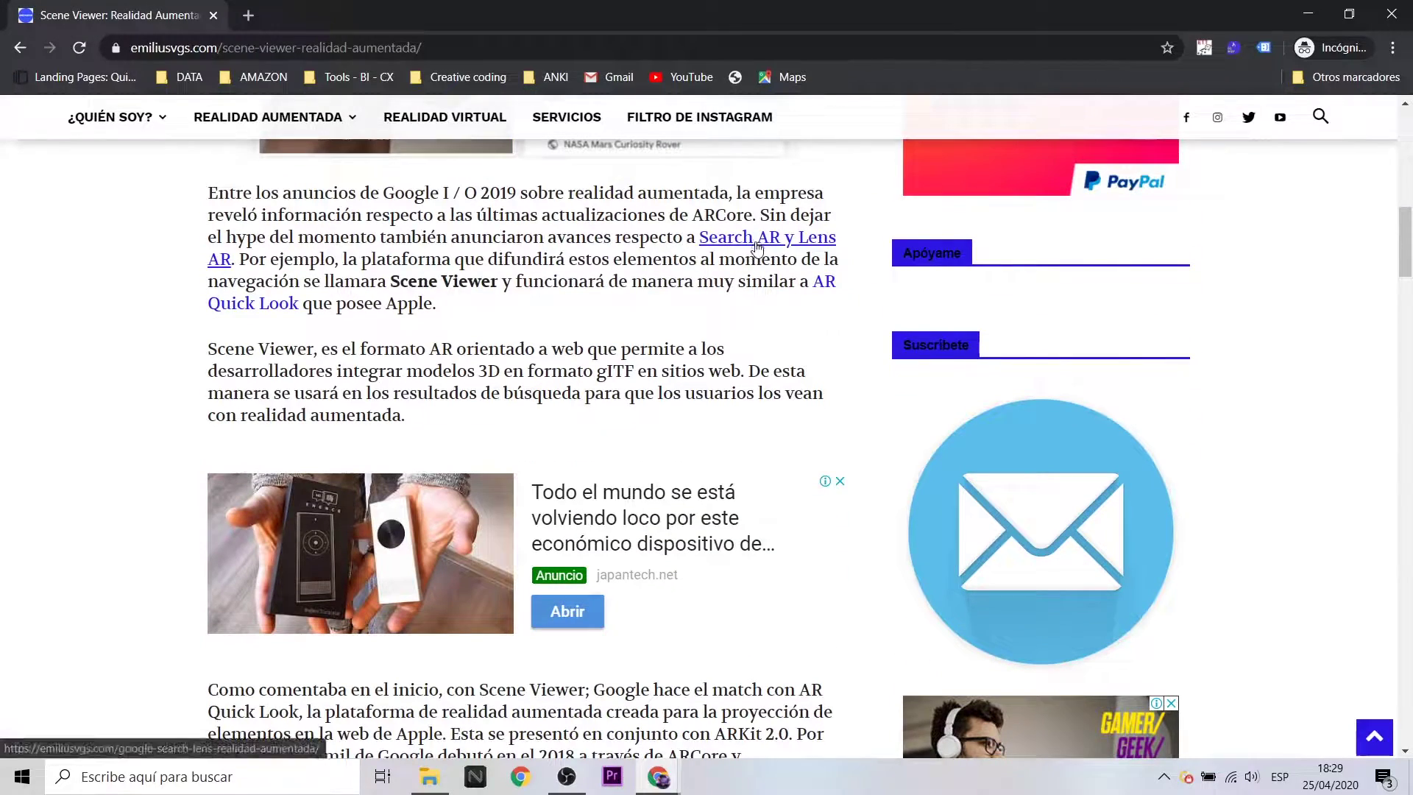
scroll(520, 396, "down", 8)
scroll(520, 396, "down", 7)
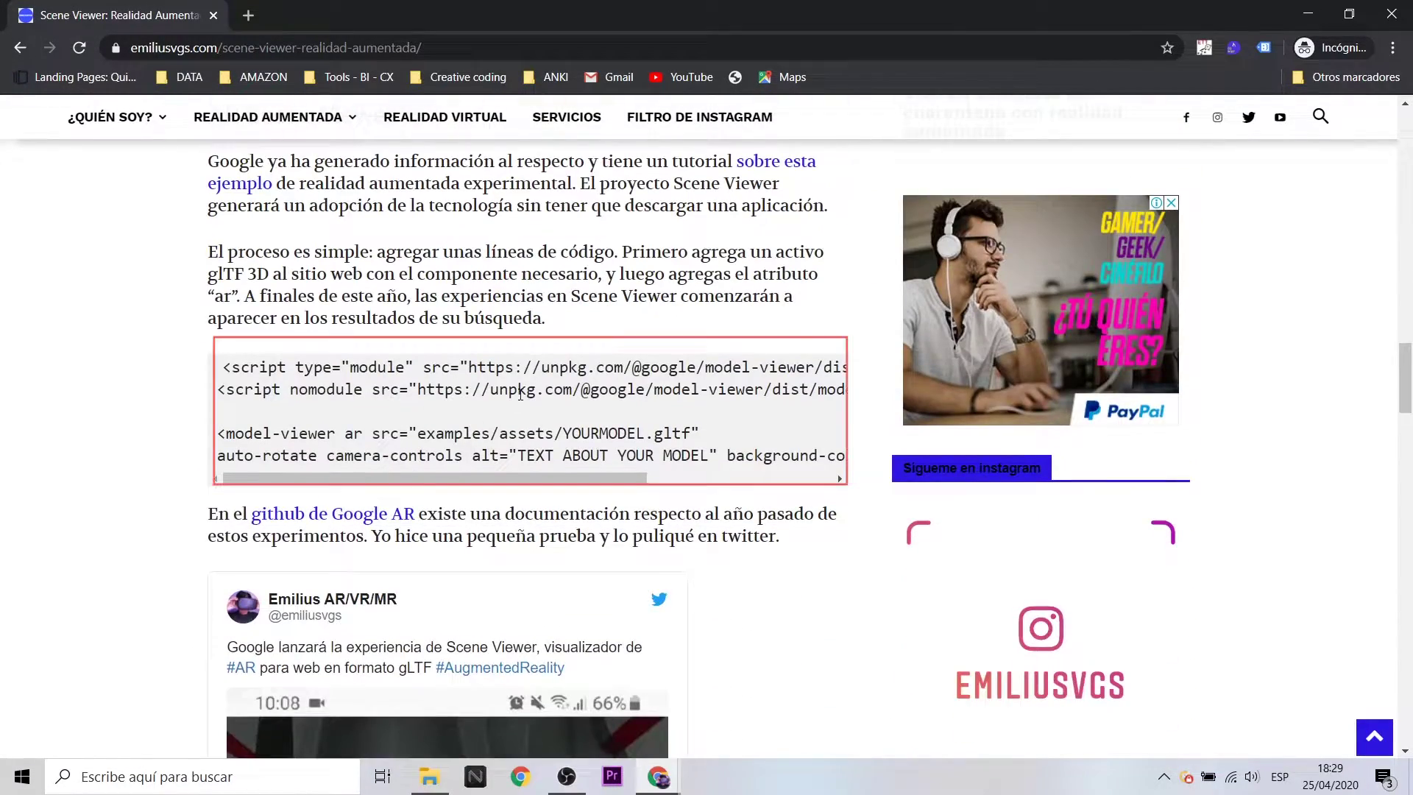
scroll(522, 395, "up", 1)
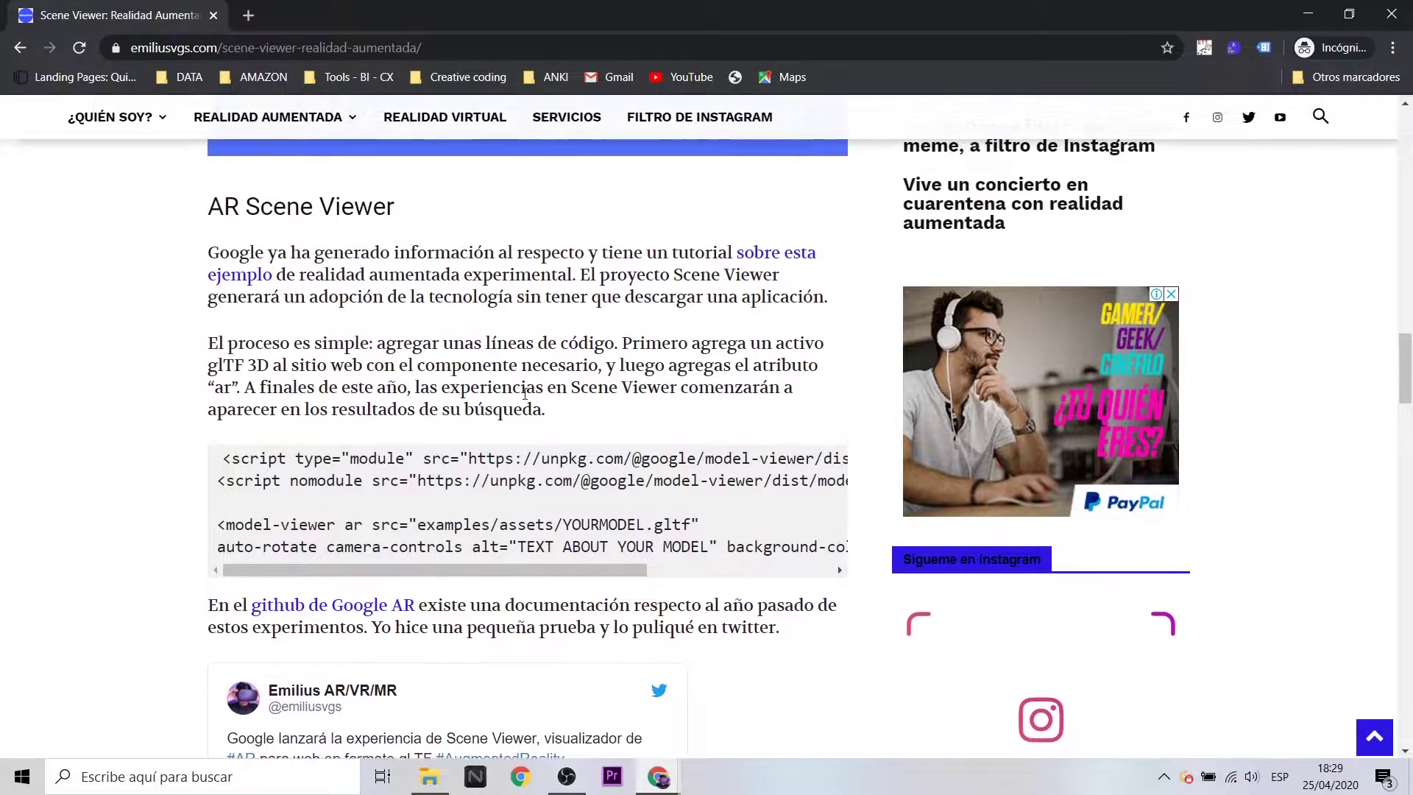
Open the 'ejemplo' link in a new tab and play the astronaut demo video in the tweet.
right_click(240, 286)
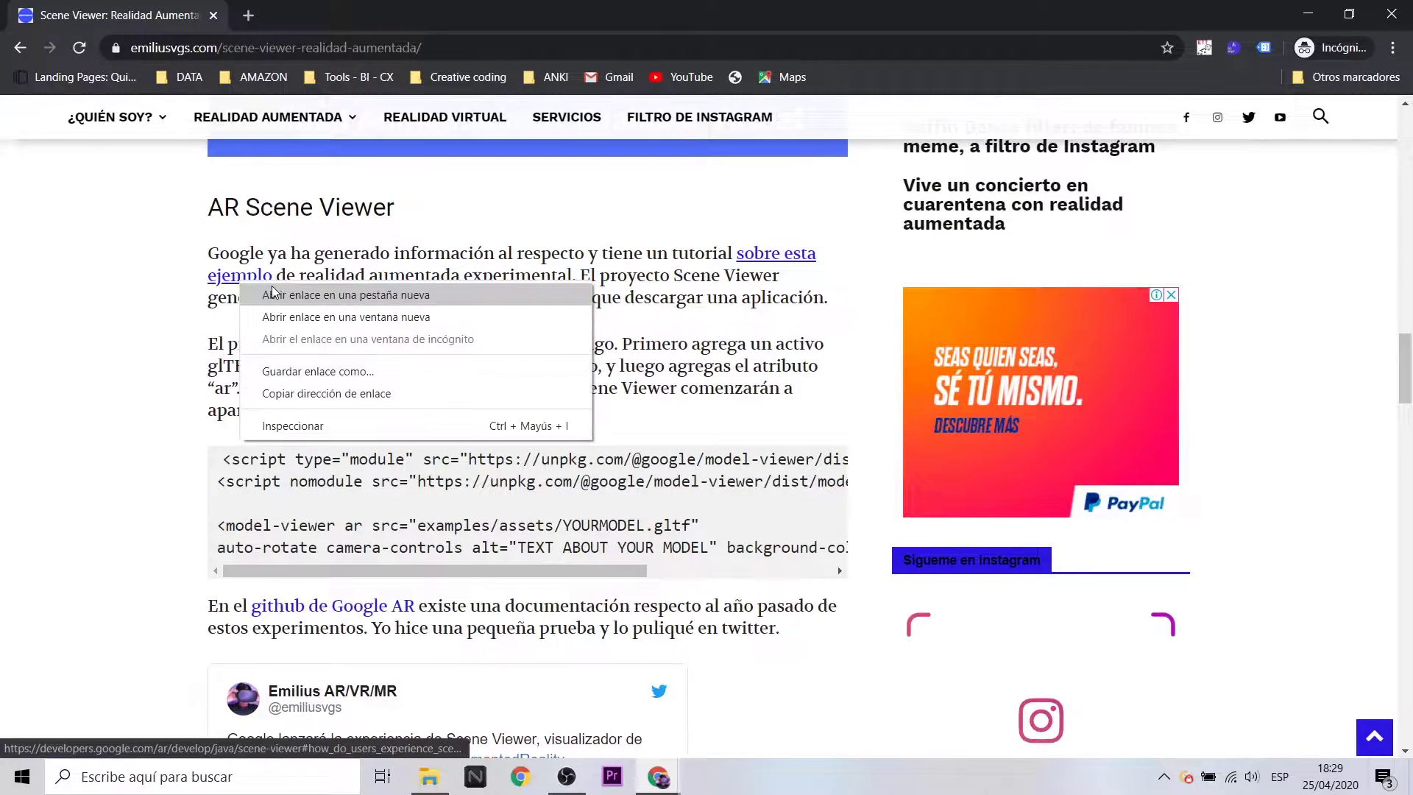
left_click(309, 292)
scroll(462, 446, "down", 5)
scroll(462, 446, "down", 2)
left_click(462, 447)
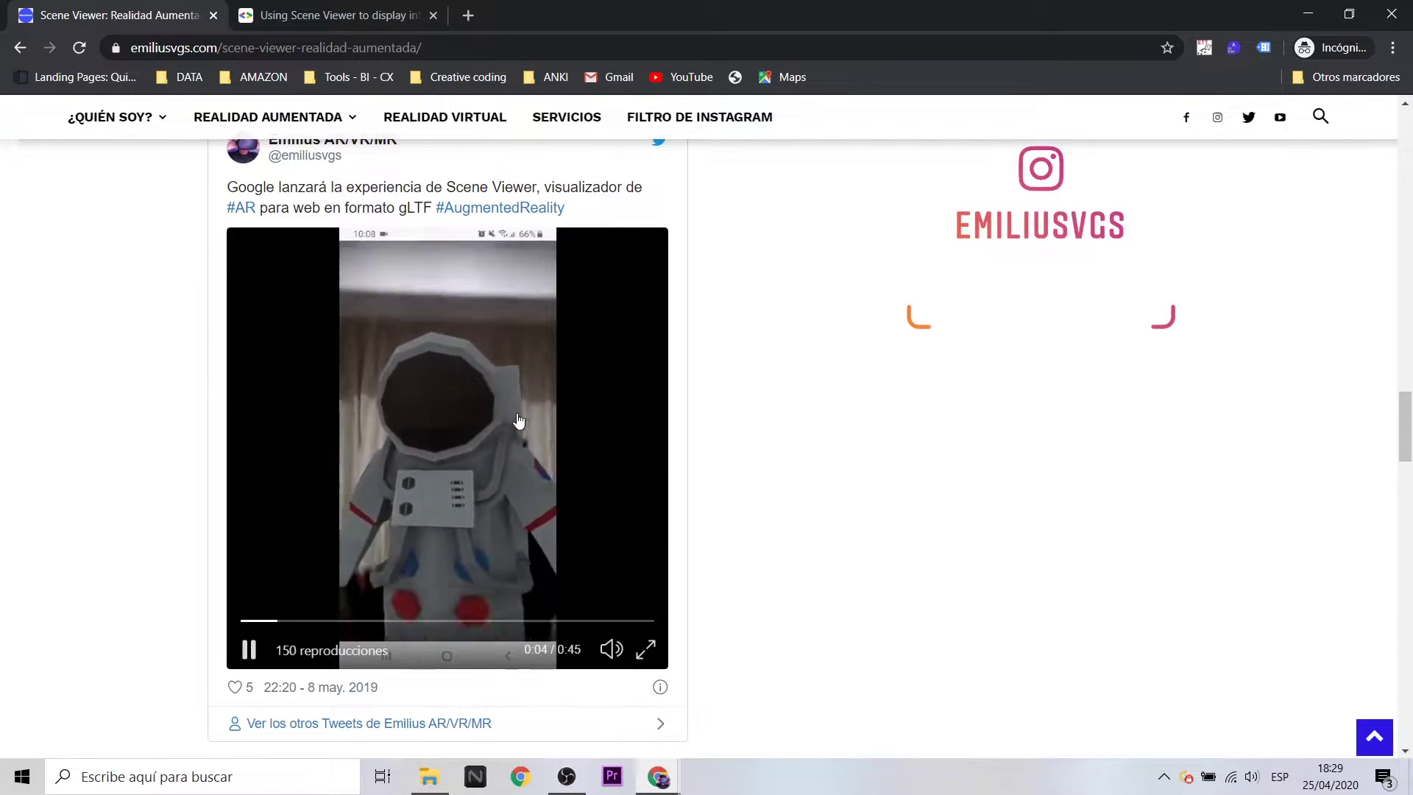
left_click(366, 10)
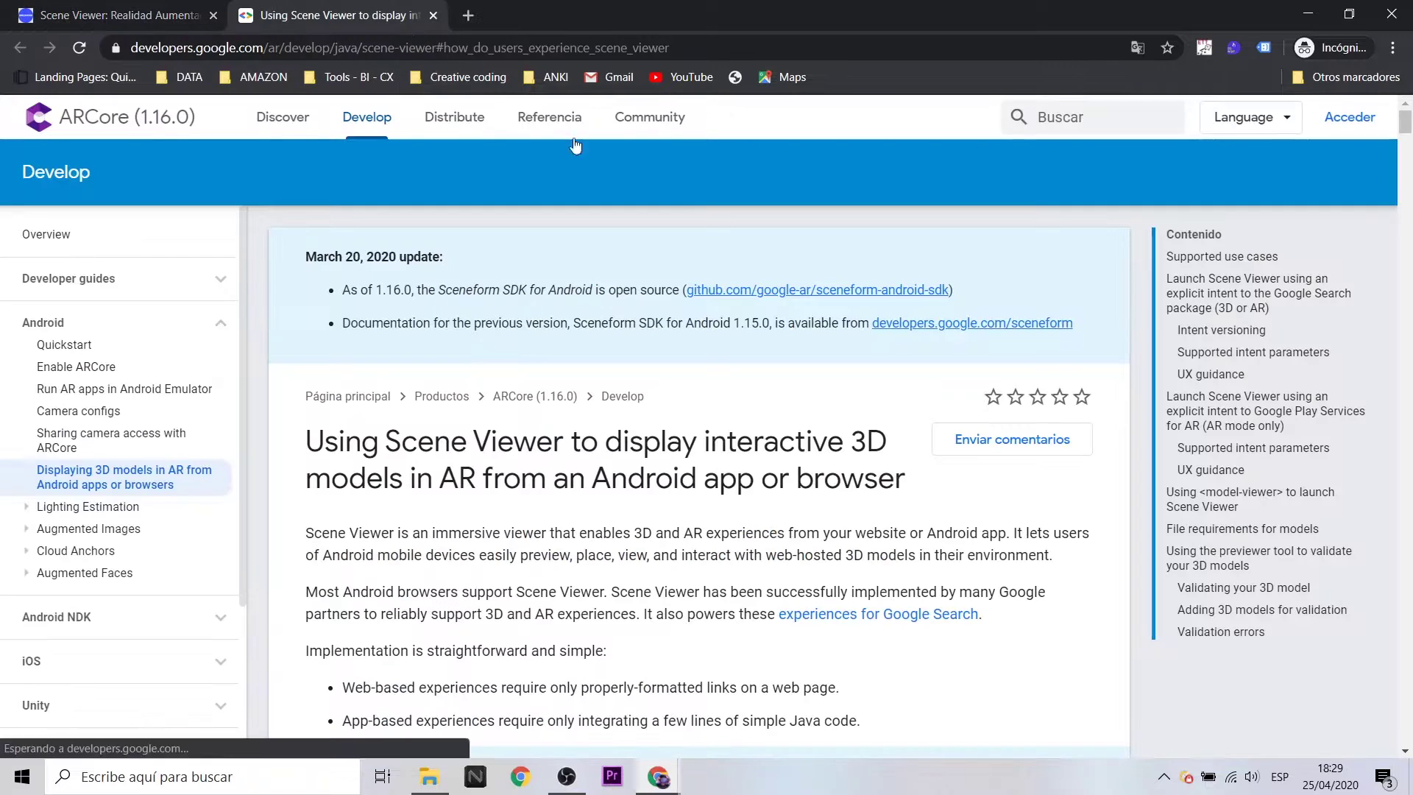
scroll(648, 367, "down", 3)
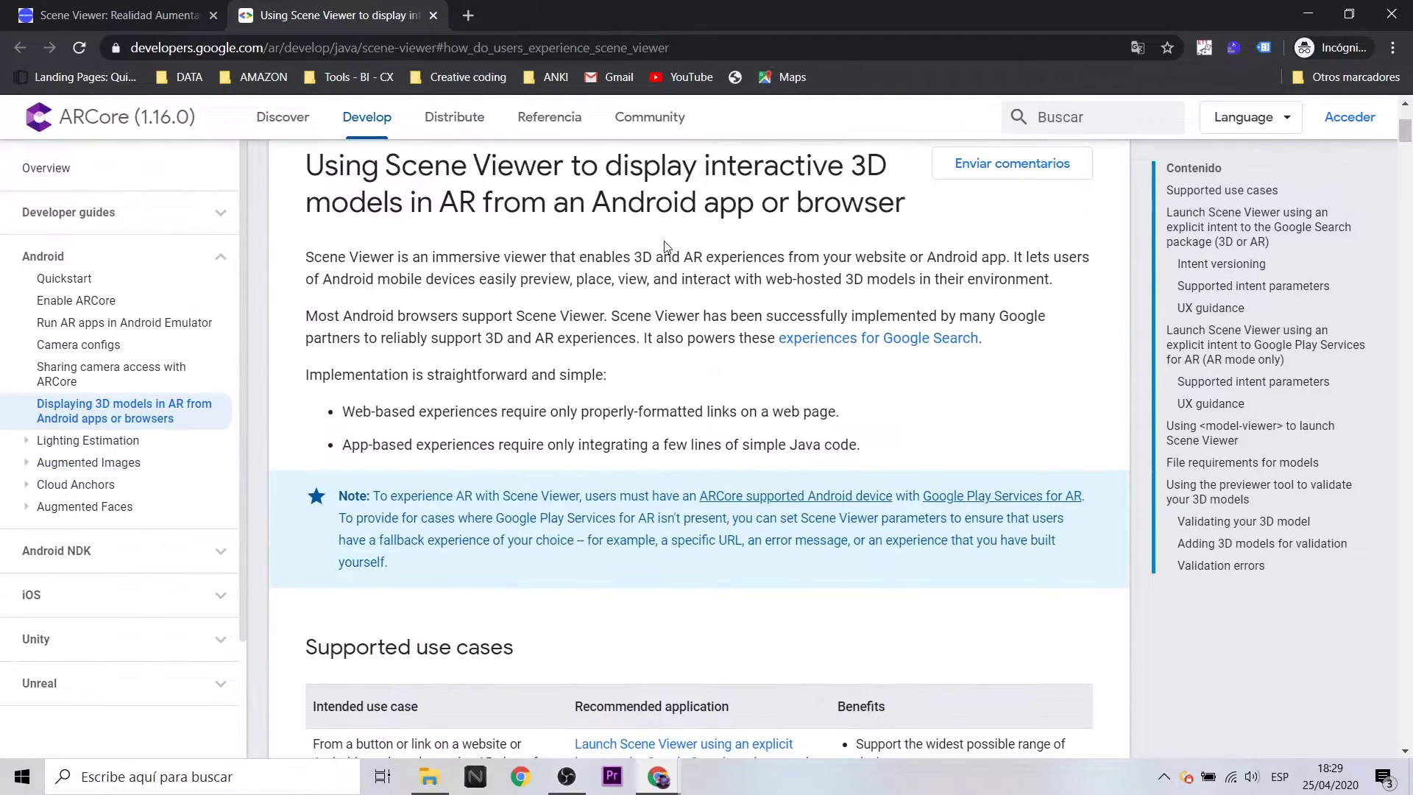
scroll(856, 250, "down", 3)
scroll(727, 336, "down", 3)
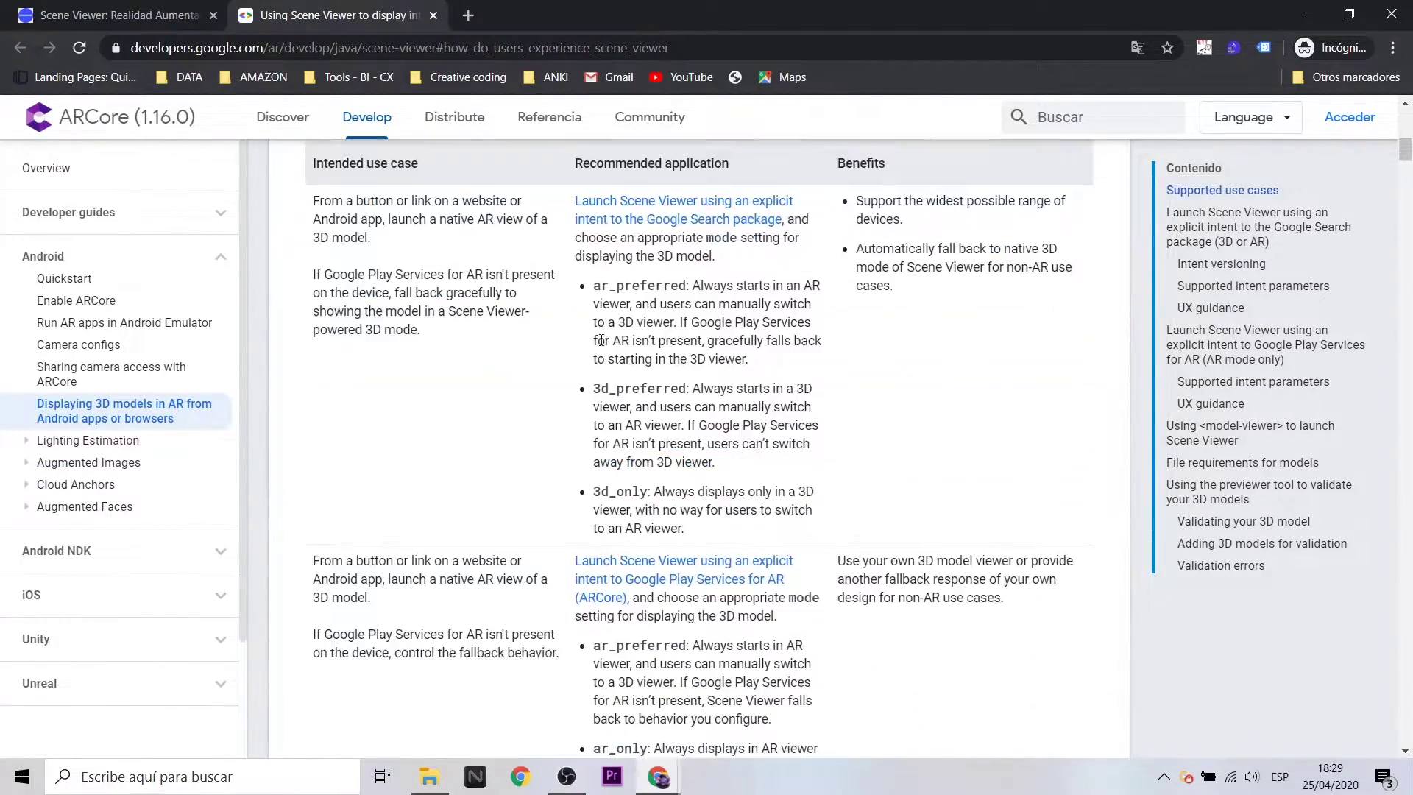
scroll(662, 383, "down", 2)
scroll(589, 434, "down", 3)
scroll(521, 483, "down", 2)
scroll(522, 478, "right", 3)
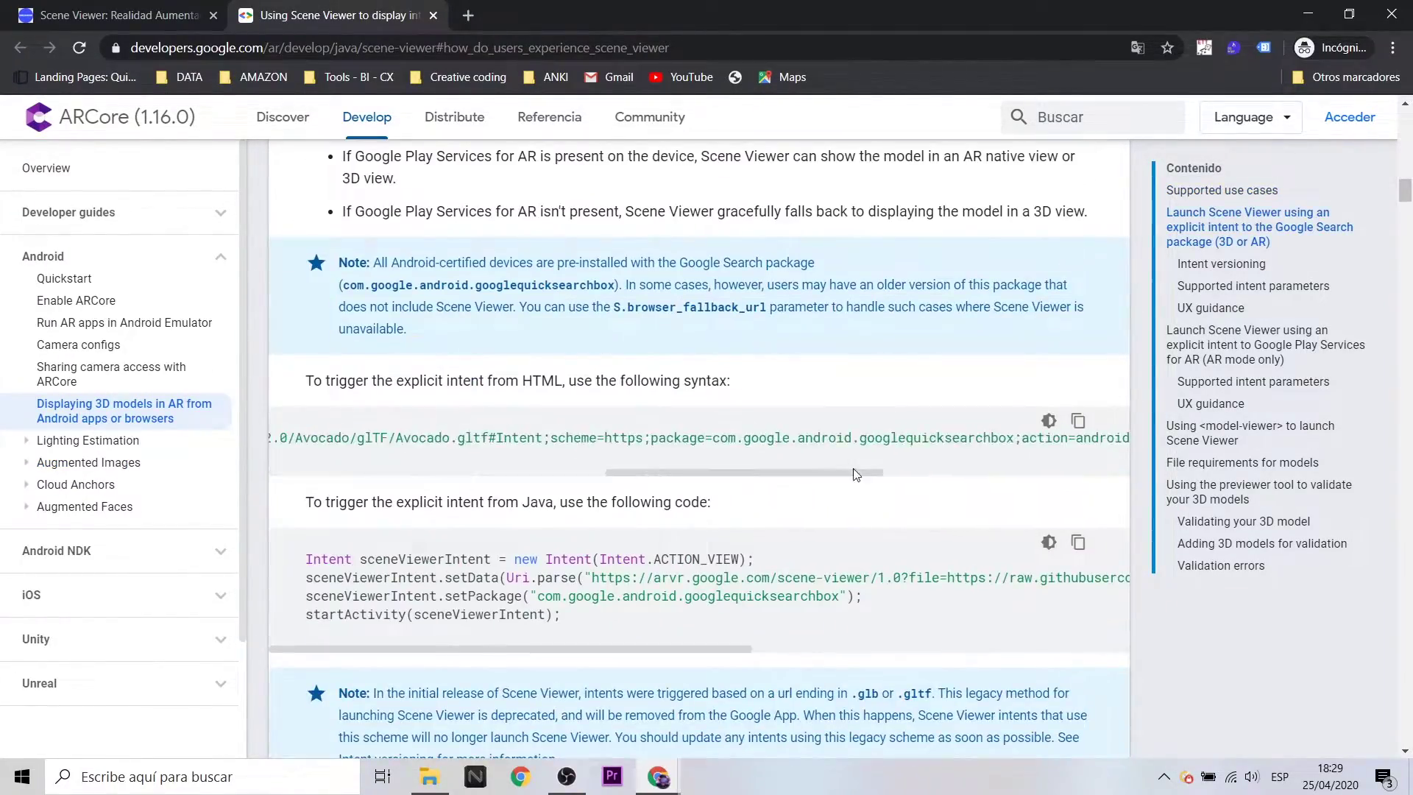
scroll(663, 435, "down", 6)
scroll(801, 386, "up", 1)
scroll(801, 387, "down", 5)
scroll(801, 386, "down", 5)
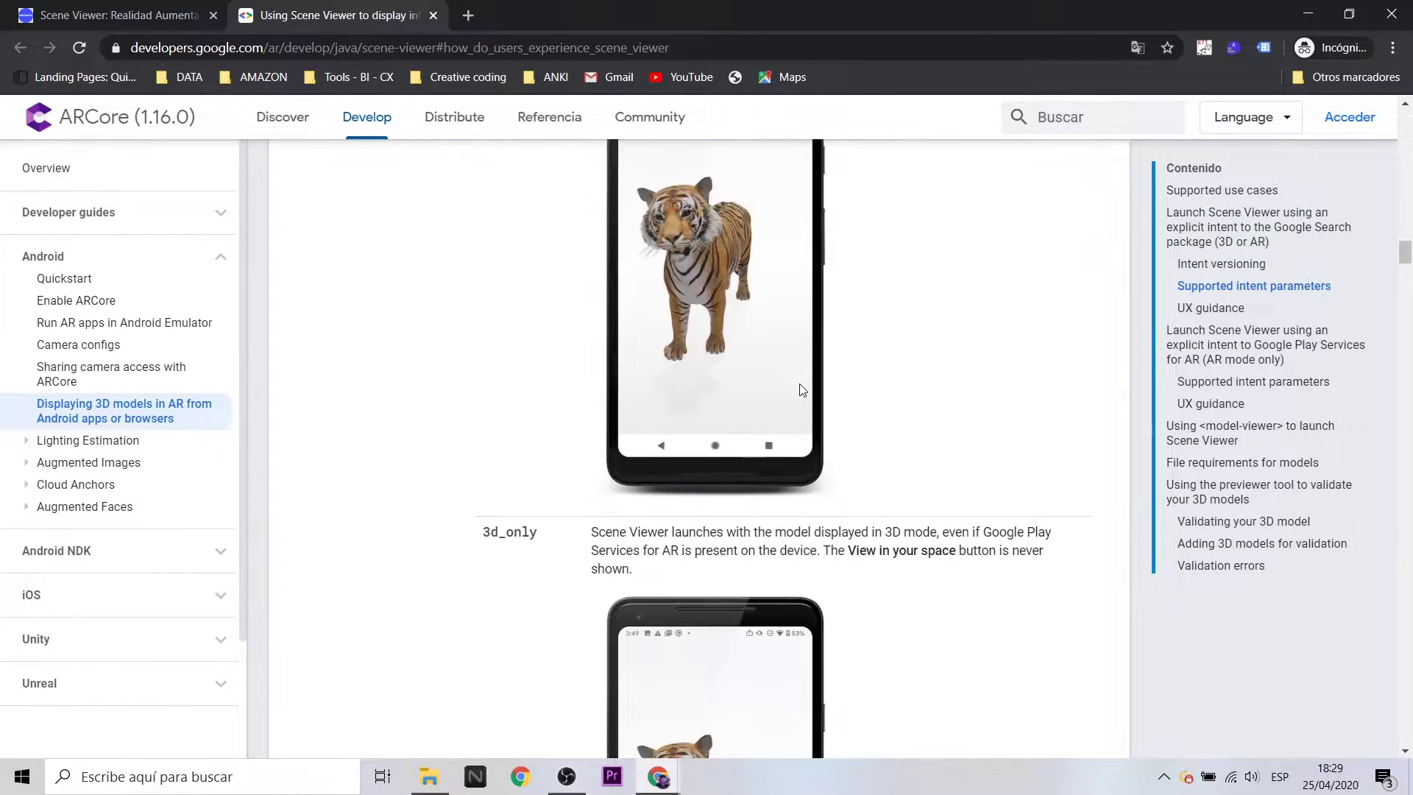
scroll(802, 386, "down", 8)
scroll(801, 387, "down", 4)
scroll(804, 389, "down", 5)
scroll(804, 390, "down", 12)
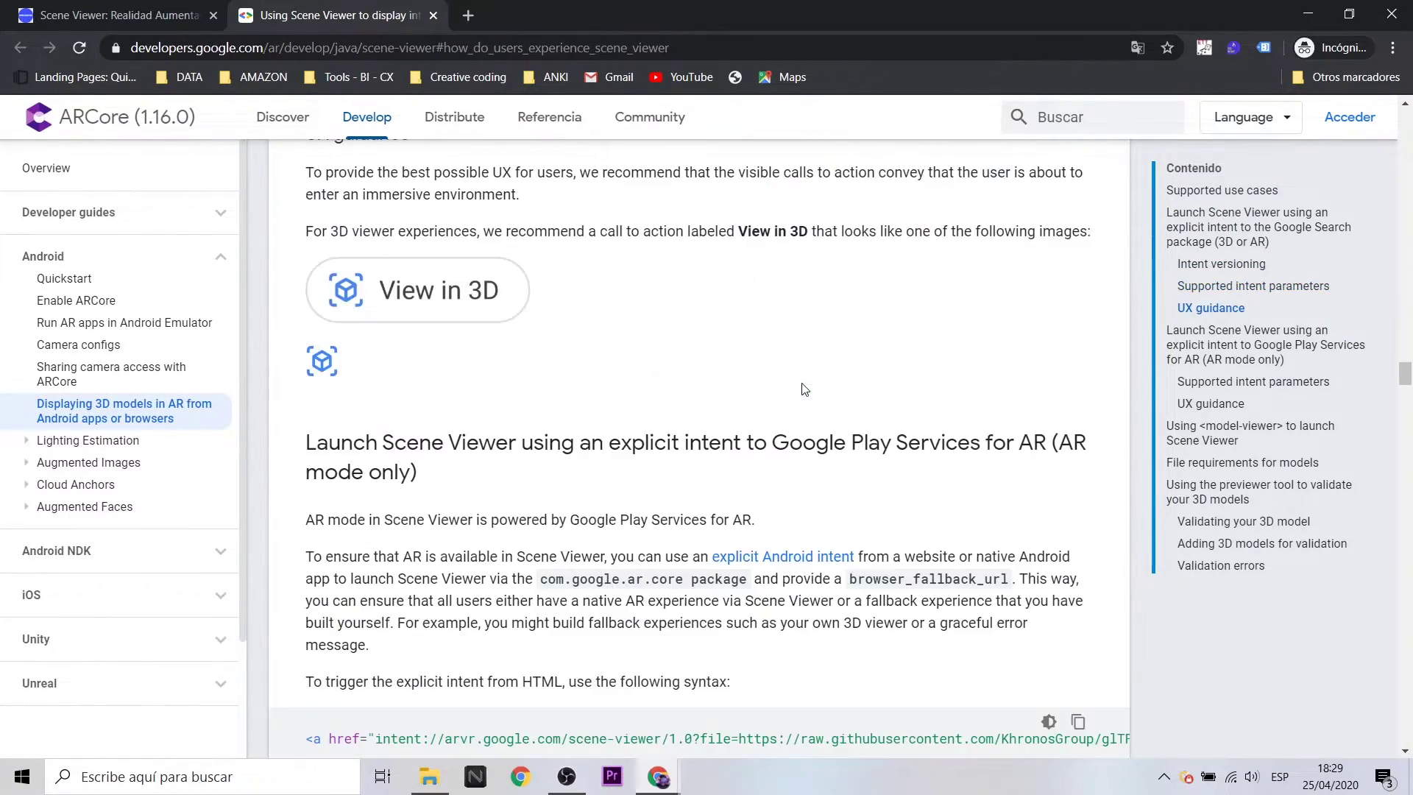
scroll(804, 389, "up", 1)
scroll(832, 368, "down", 7)
scroll(867, 340, "down", 12)
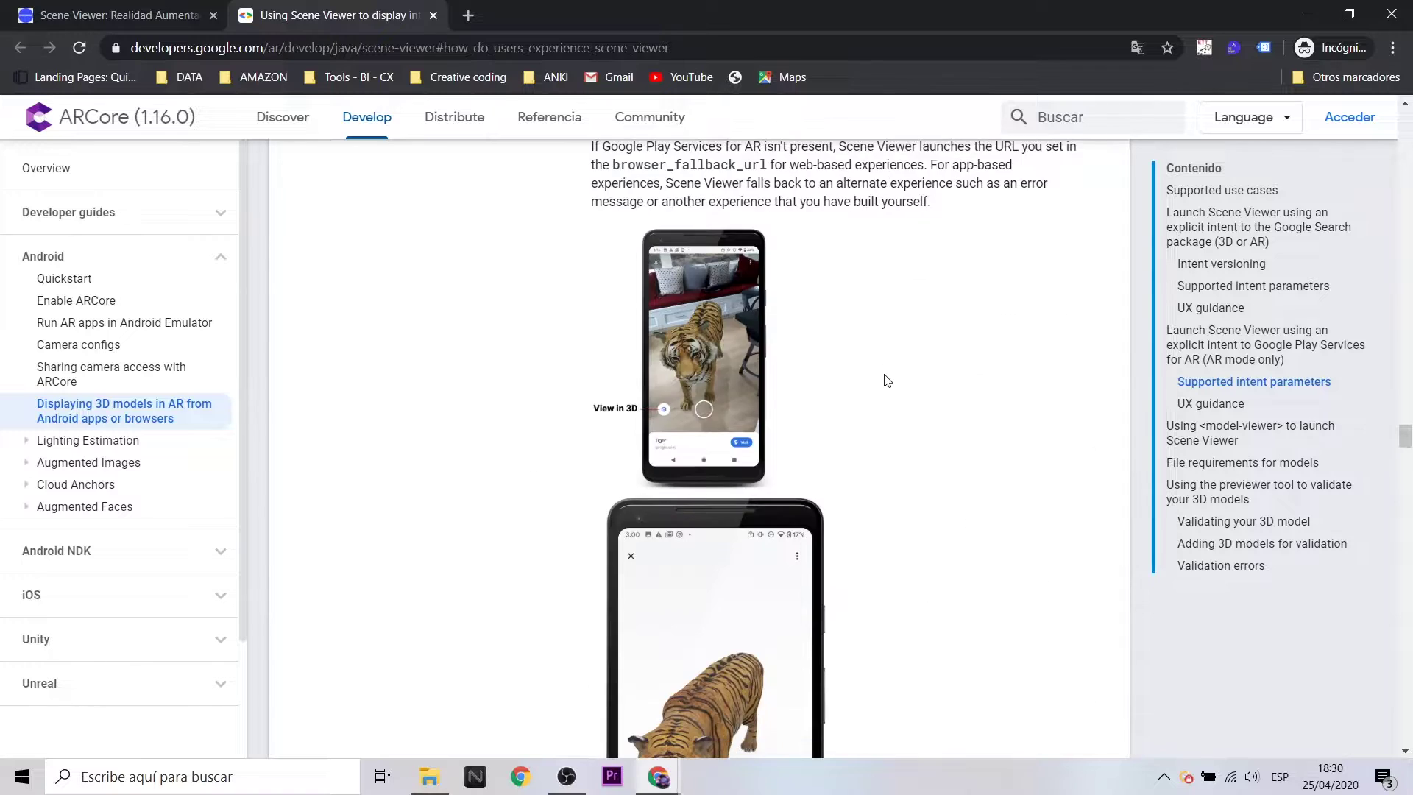
scroll(886, 379, "up", 10)
scroll(886, 378, "up", 20)
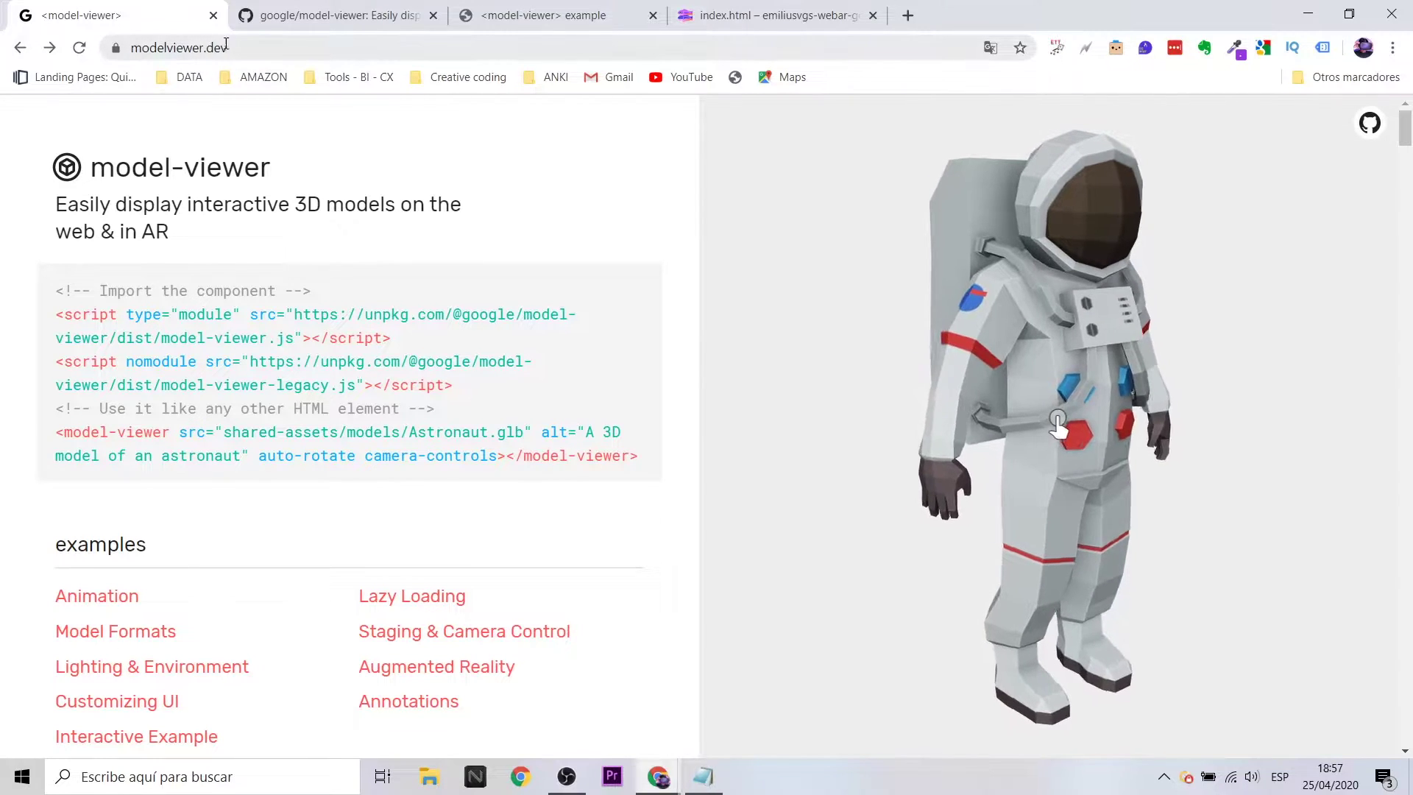
Select the model-viewer embed code, then orbit the astronaut to view it from above, the side and below.
left_click_drag(48, 290, 667, 477)
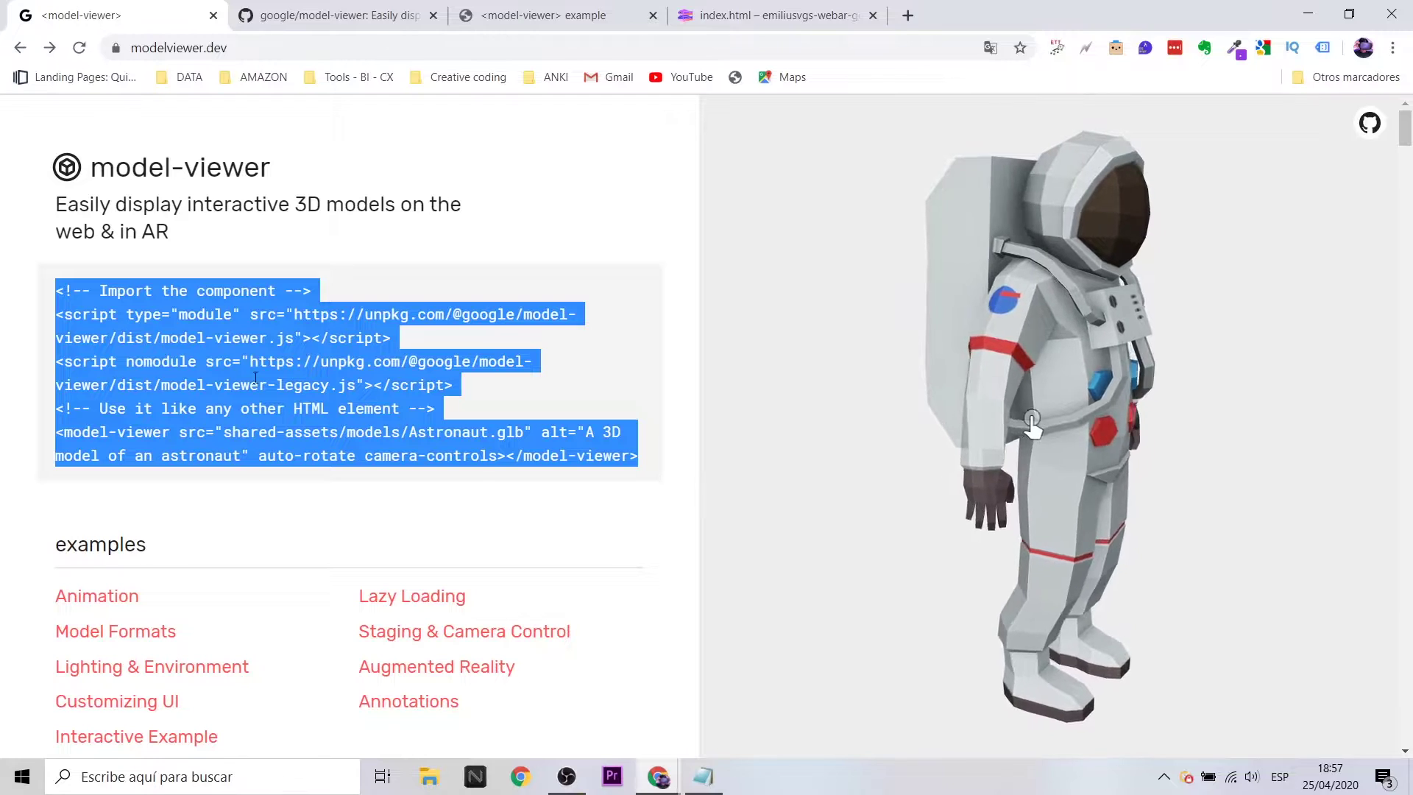
left_click(840, 410)
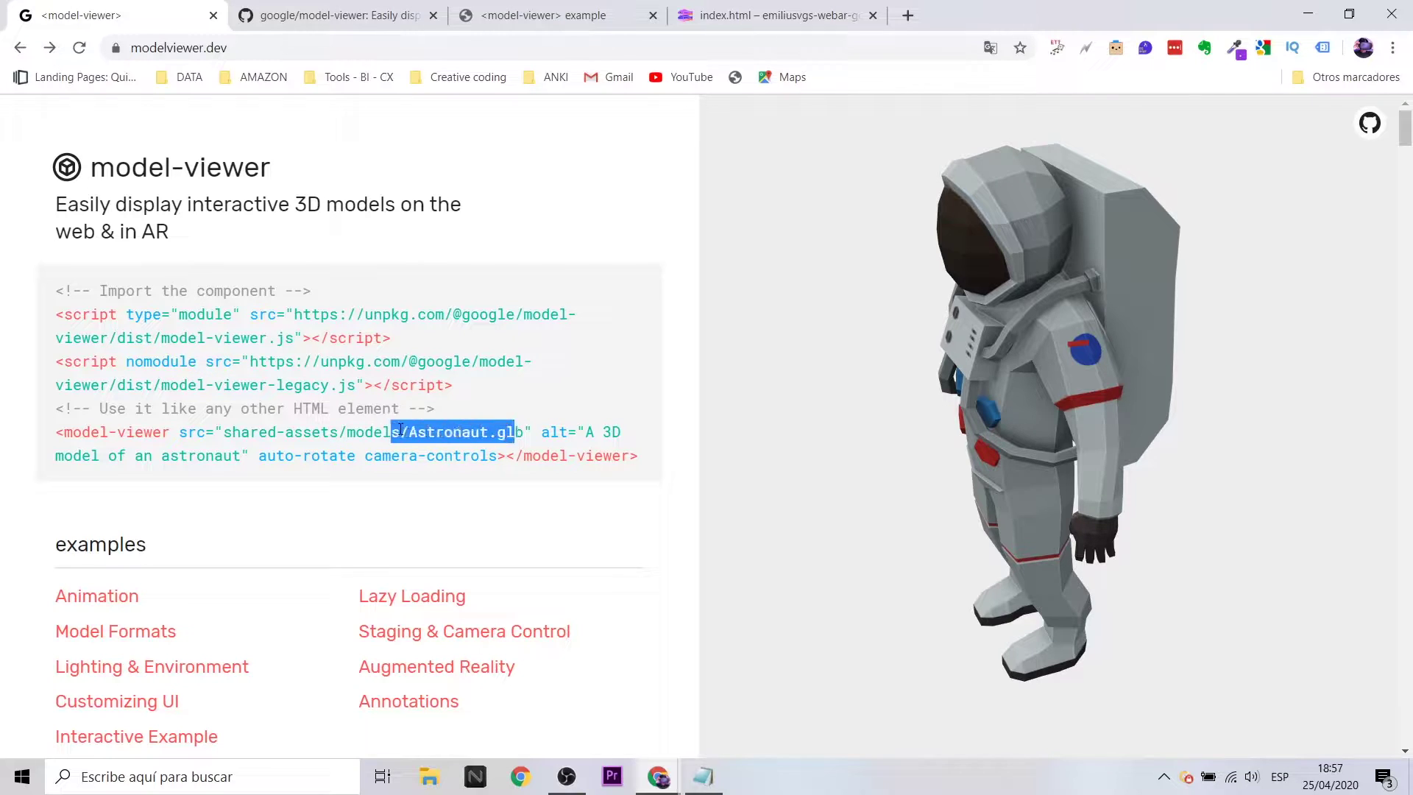
left_click_drag(1068, 427, 971, 483)
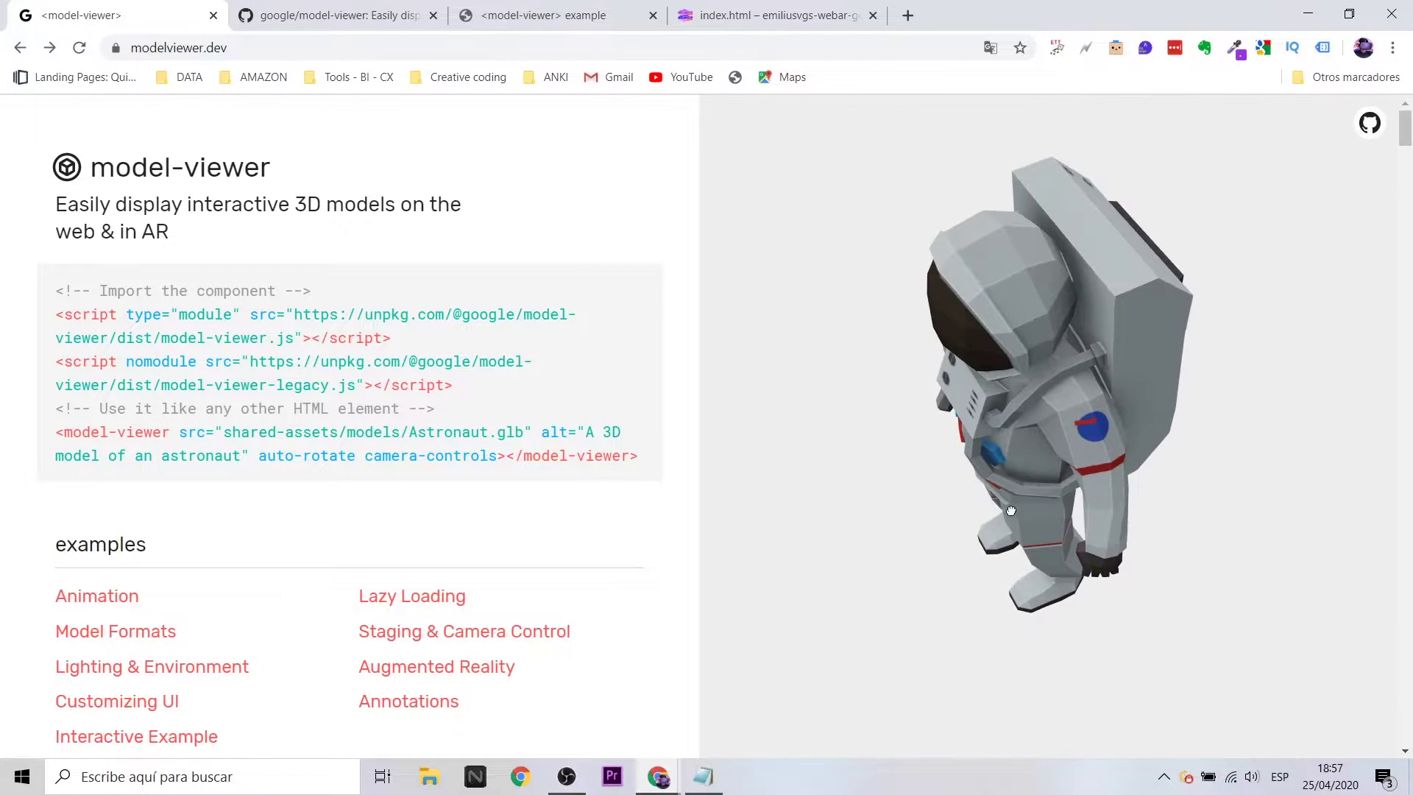
left_click_drag(931, 439, 977, 280)
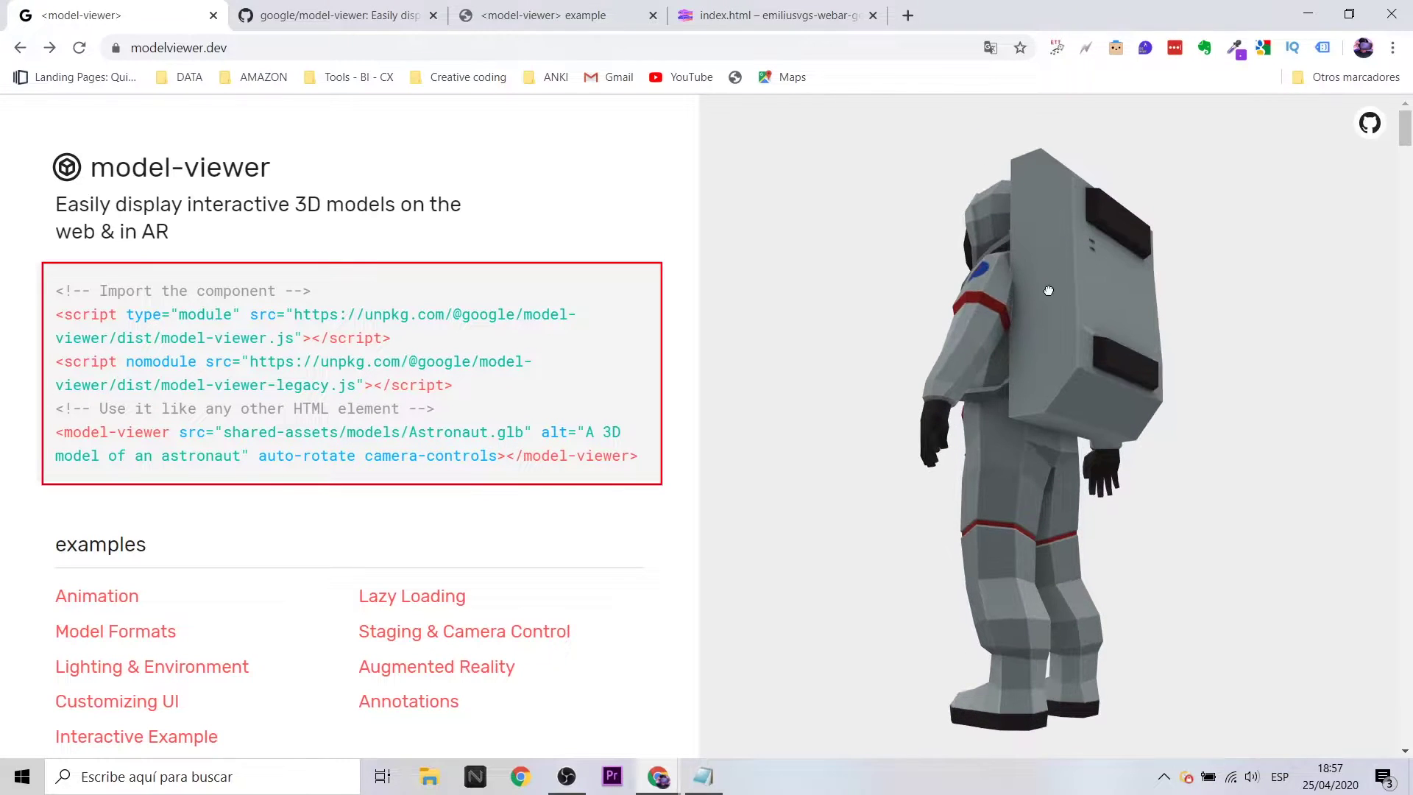
left_click_drag(977, 281, 1077, 312)
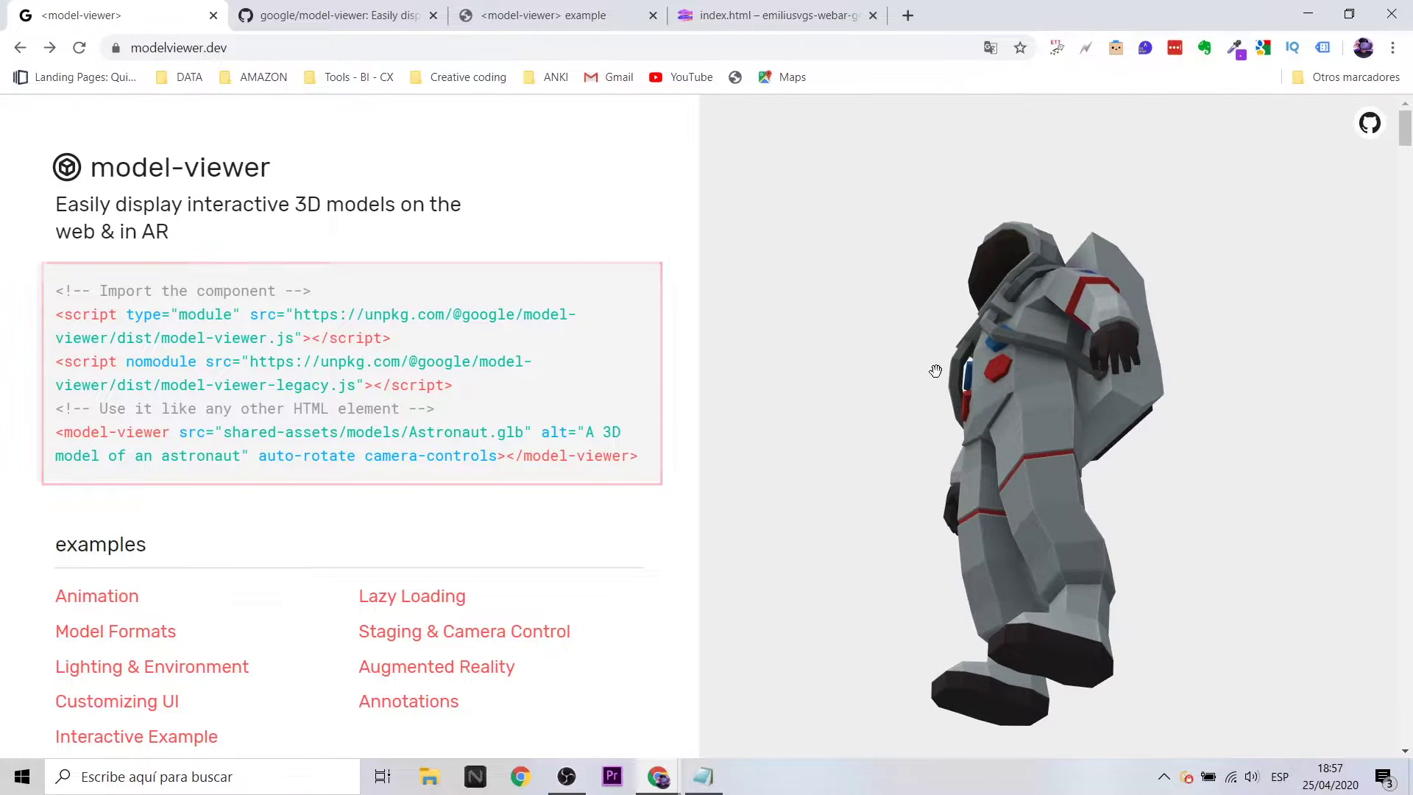
Scroll through the model-viewer attributes and methods documentation.
scroll(672, 417, "down", 4)
scroll(640, 400, "down", 2)
scroll(224, 433, "up", 2)
scroll(224, 432, "down", 3)
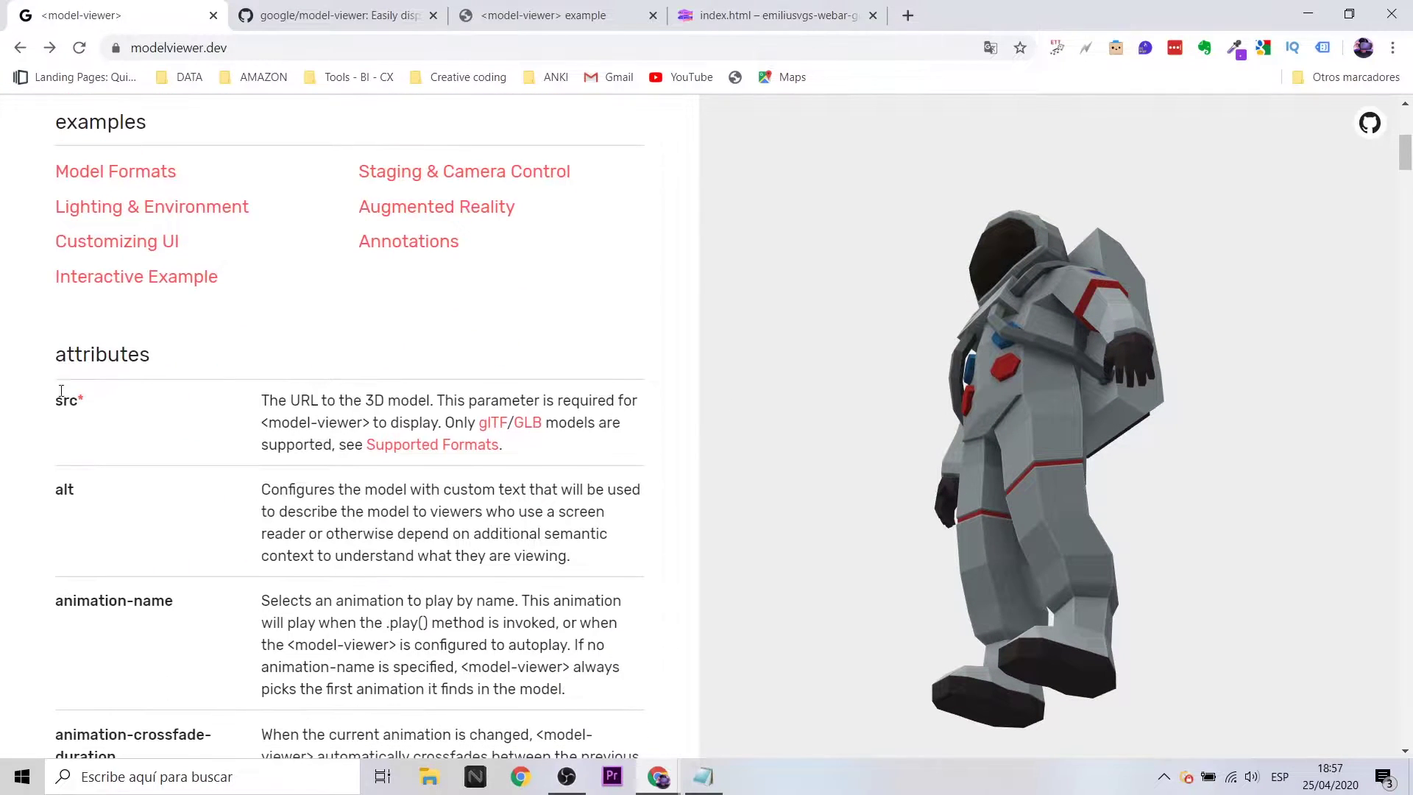
scroll(248, 360, "down", 2)
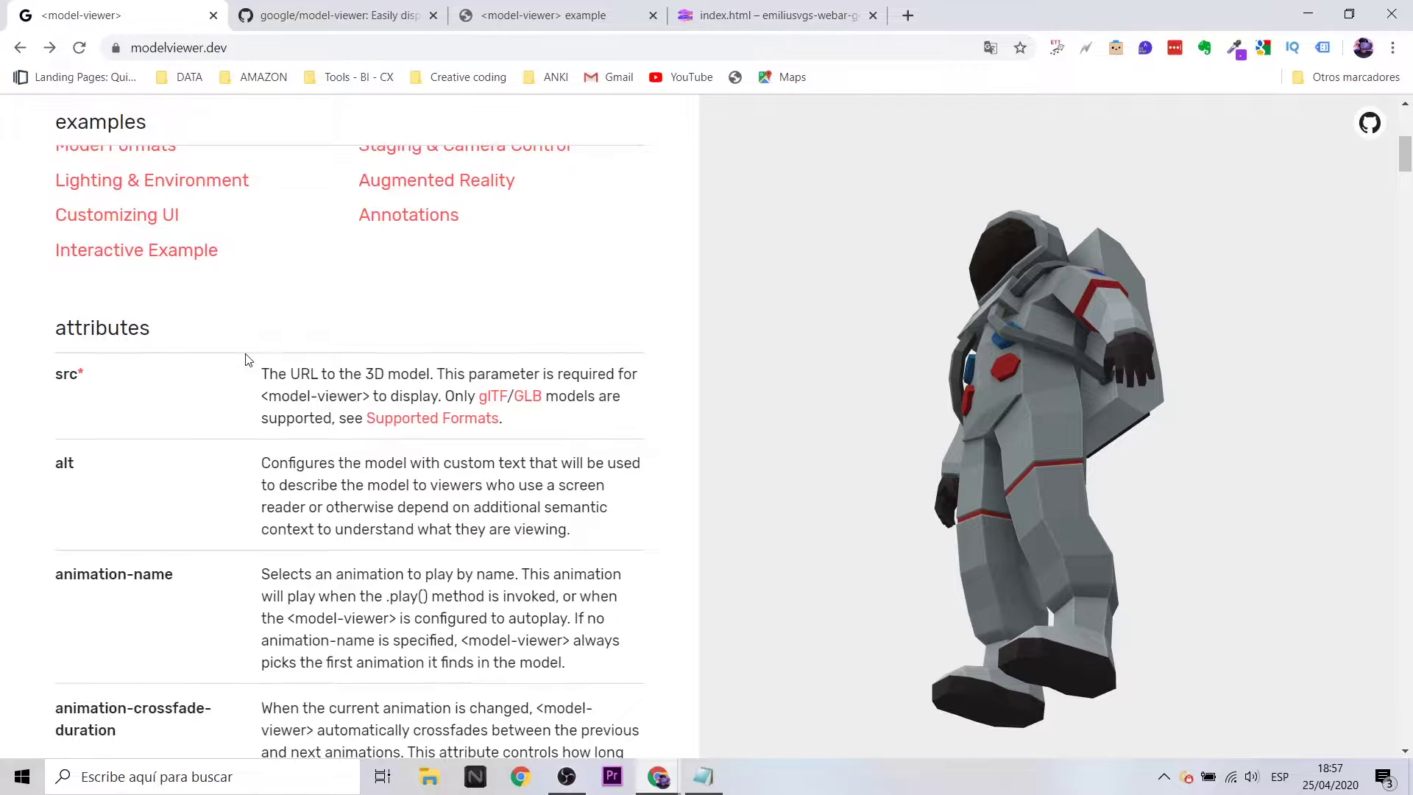
scroll(248, 360, "down", 1)
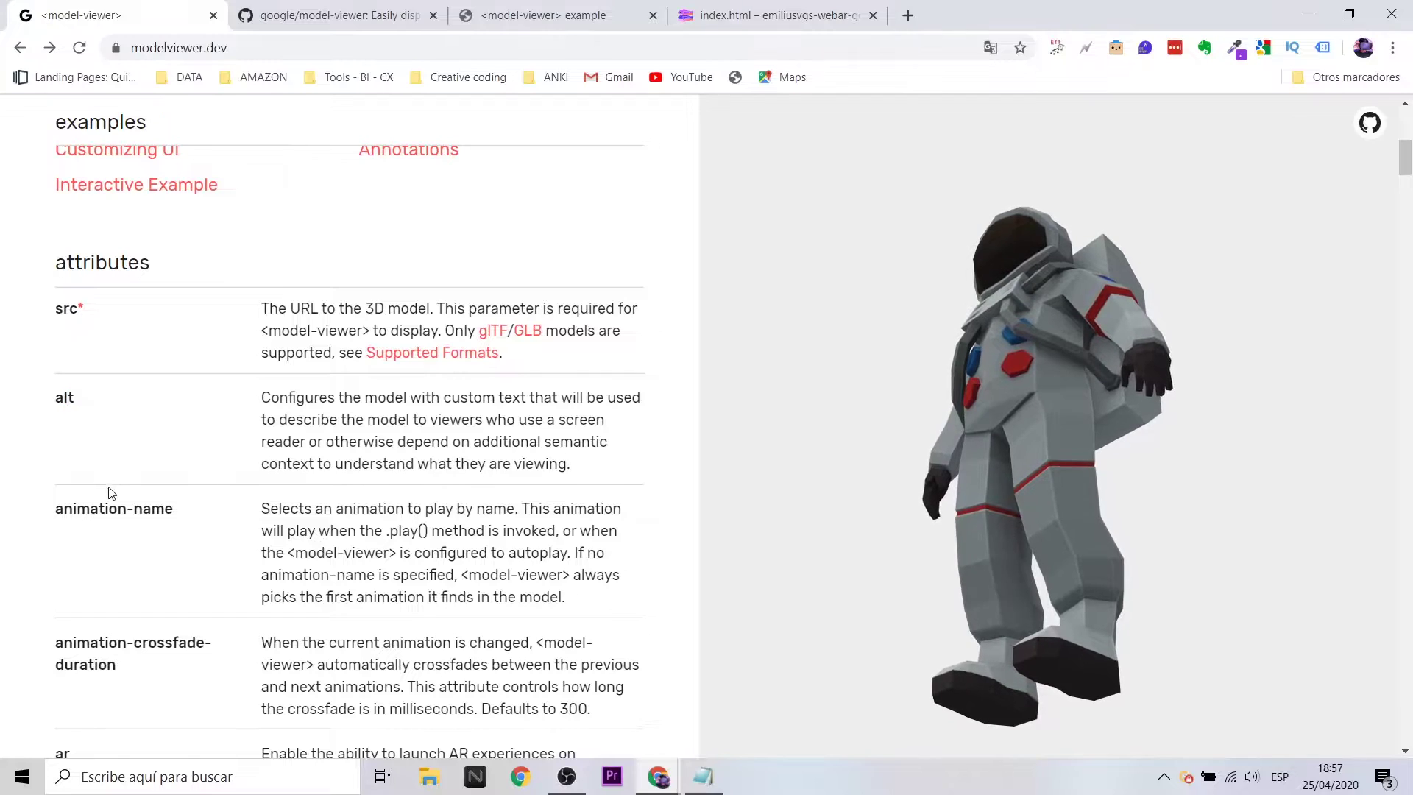
scroll(111, 516, "down", 1)
scroll(110, 515, "down", 2)
scroll(111, 518, "down", 3)
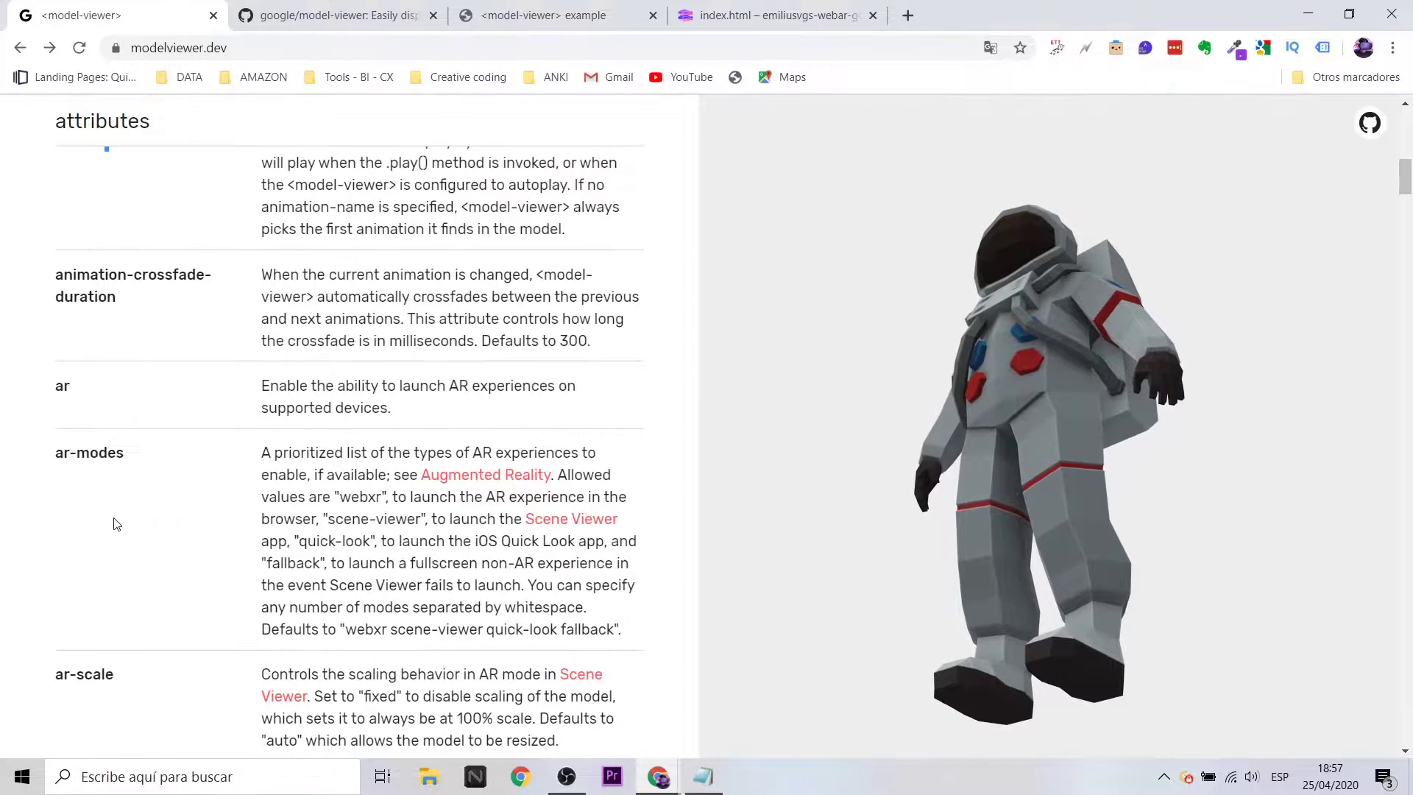
scroll(114, 523, "down", 3)
scroll(114, 523, "down", 3)
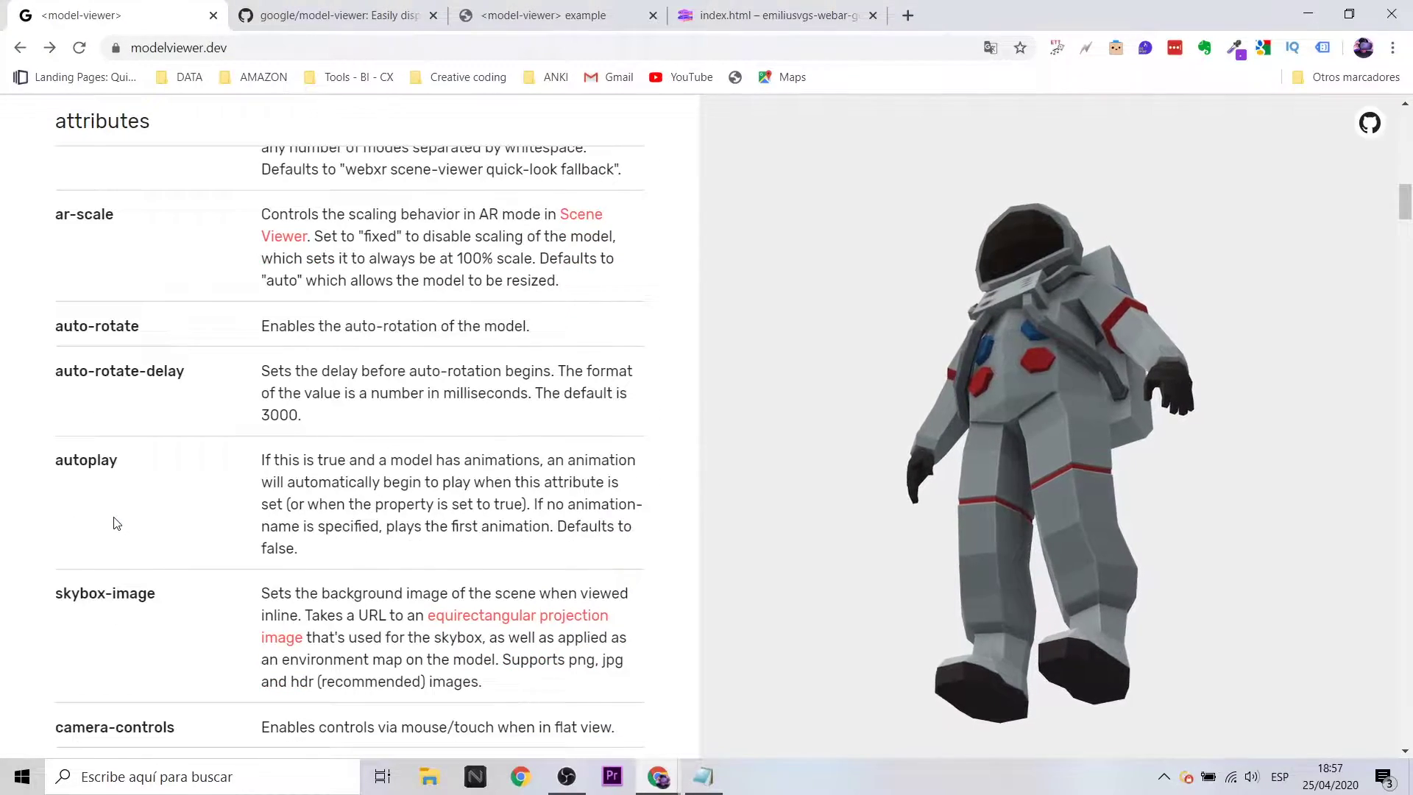
scroll(115, 523, "down", 10)
scroll(116, 523, "down", 10)
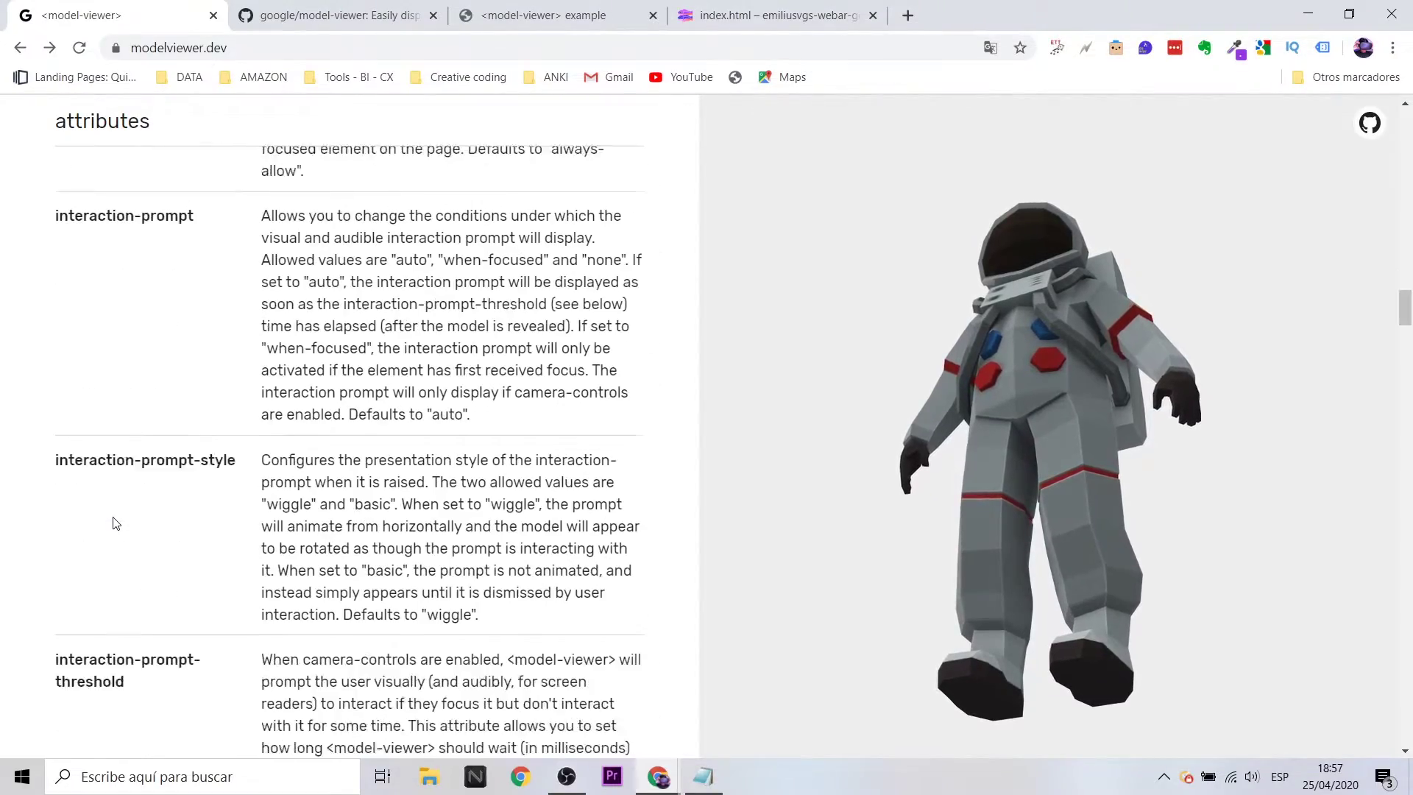
scroll(114, 523, "down", 10)
Continue through browser support to the Animation example with the RobotExpressive.glb robot.
scroll(117, 526, "down", 5)
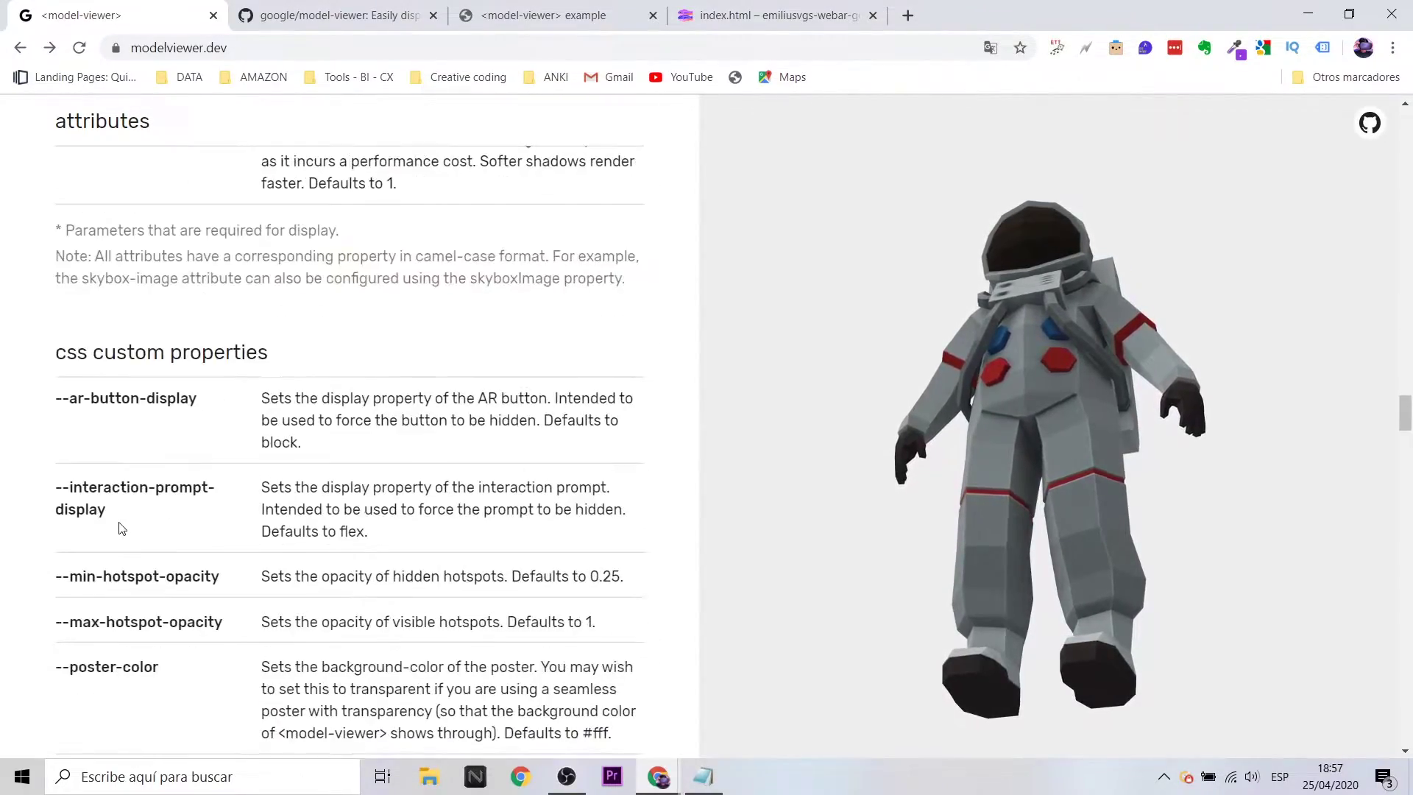
scroll(122, 528, "down", 10)
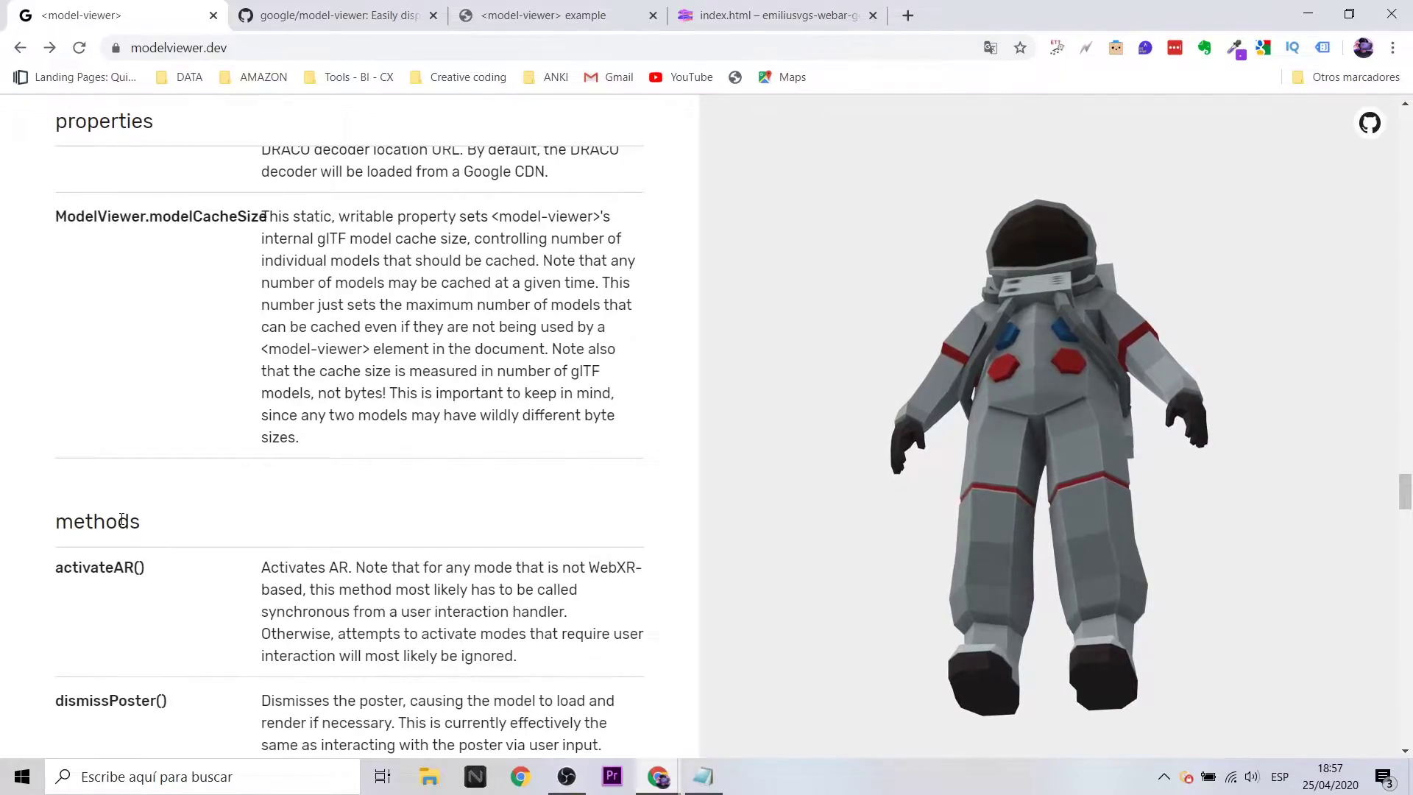
scroll(120, 517, "down", 3)
scroll(118, 520, "down", 8)
scroll(110, 521, "down", 10)
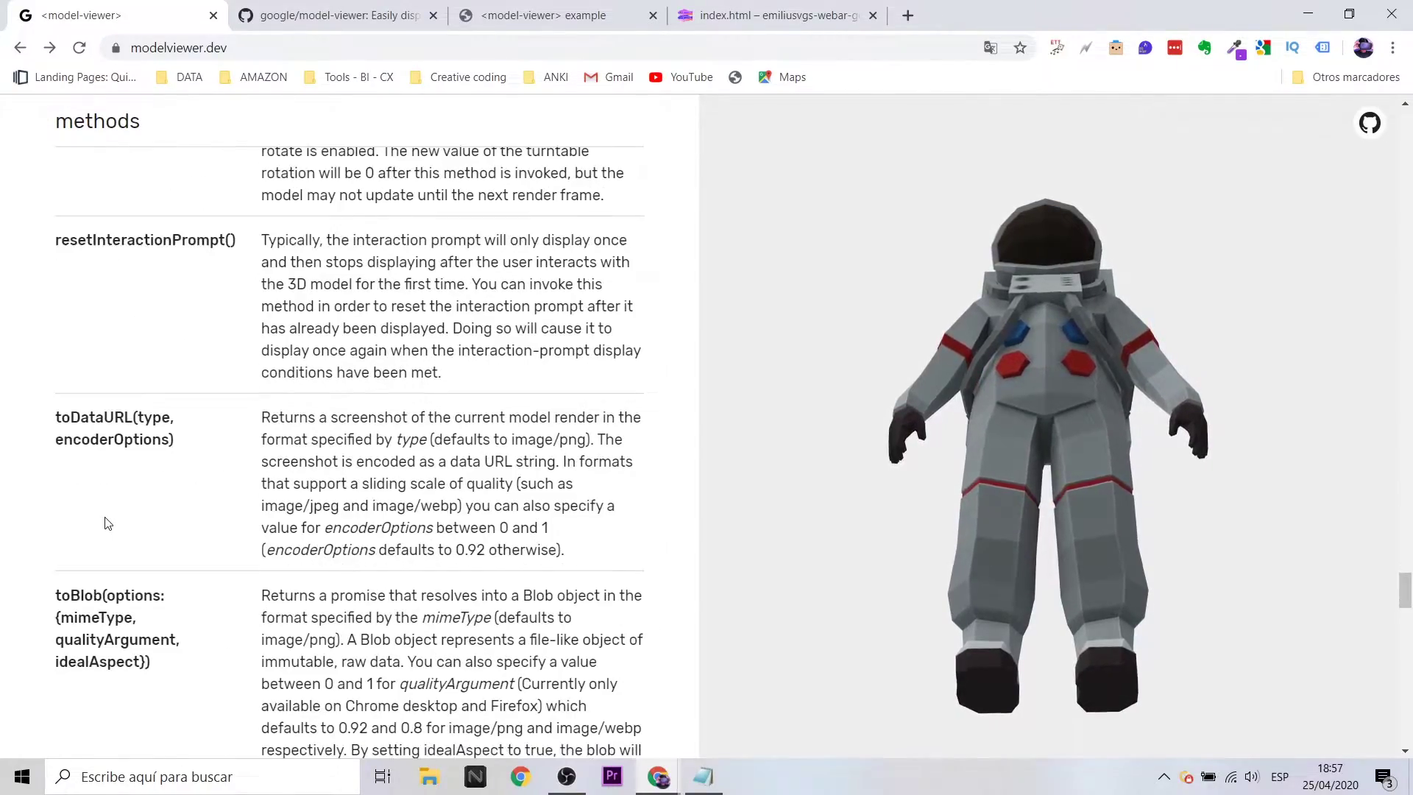
scroll(109, 523, "down", 10)
scroll(106, 526, "down", 5)
scroll(105, 525, "down", 5)
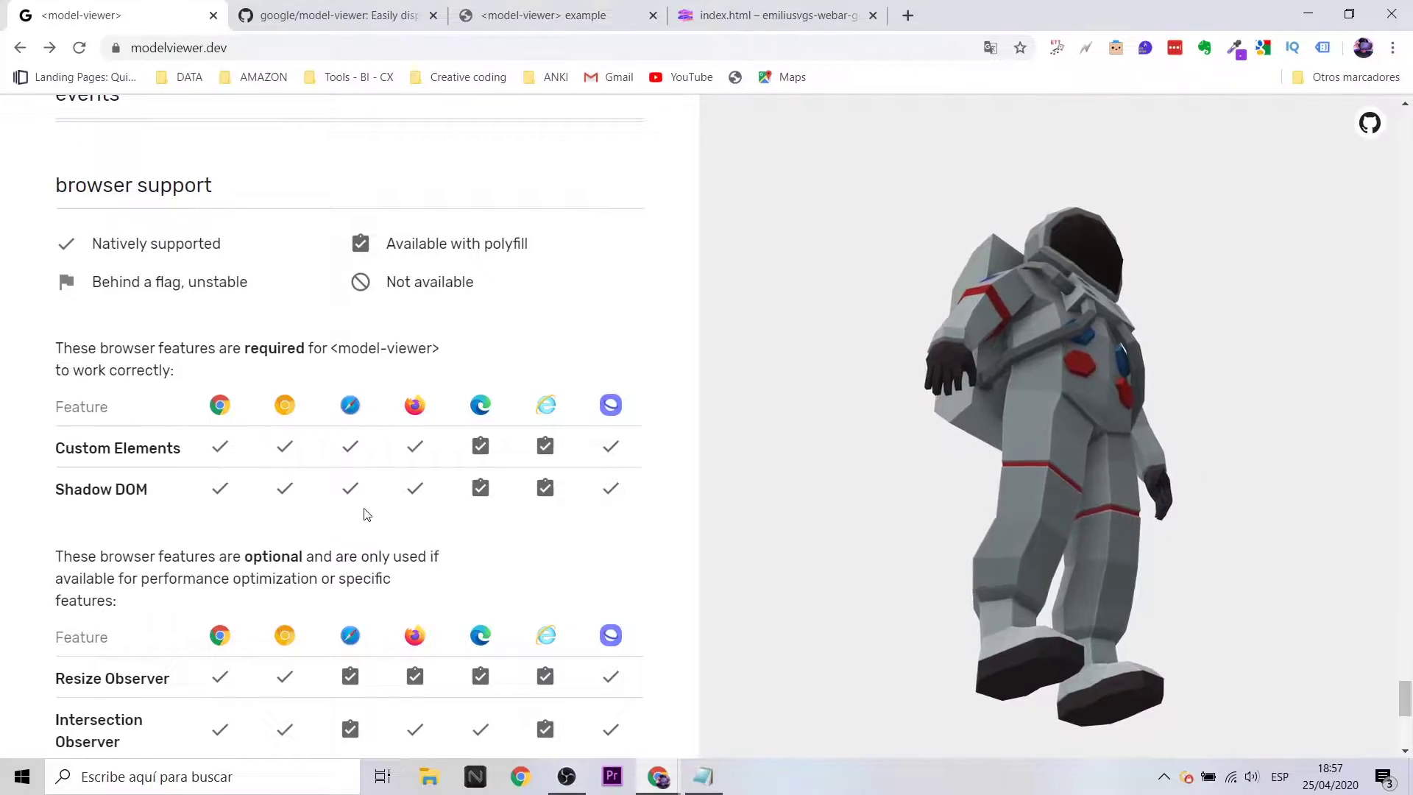
scroll(366, 514, "down", 3)
scroll(365, 514, "down", 1)
scroll(368, 373, "down", 3)
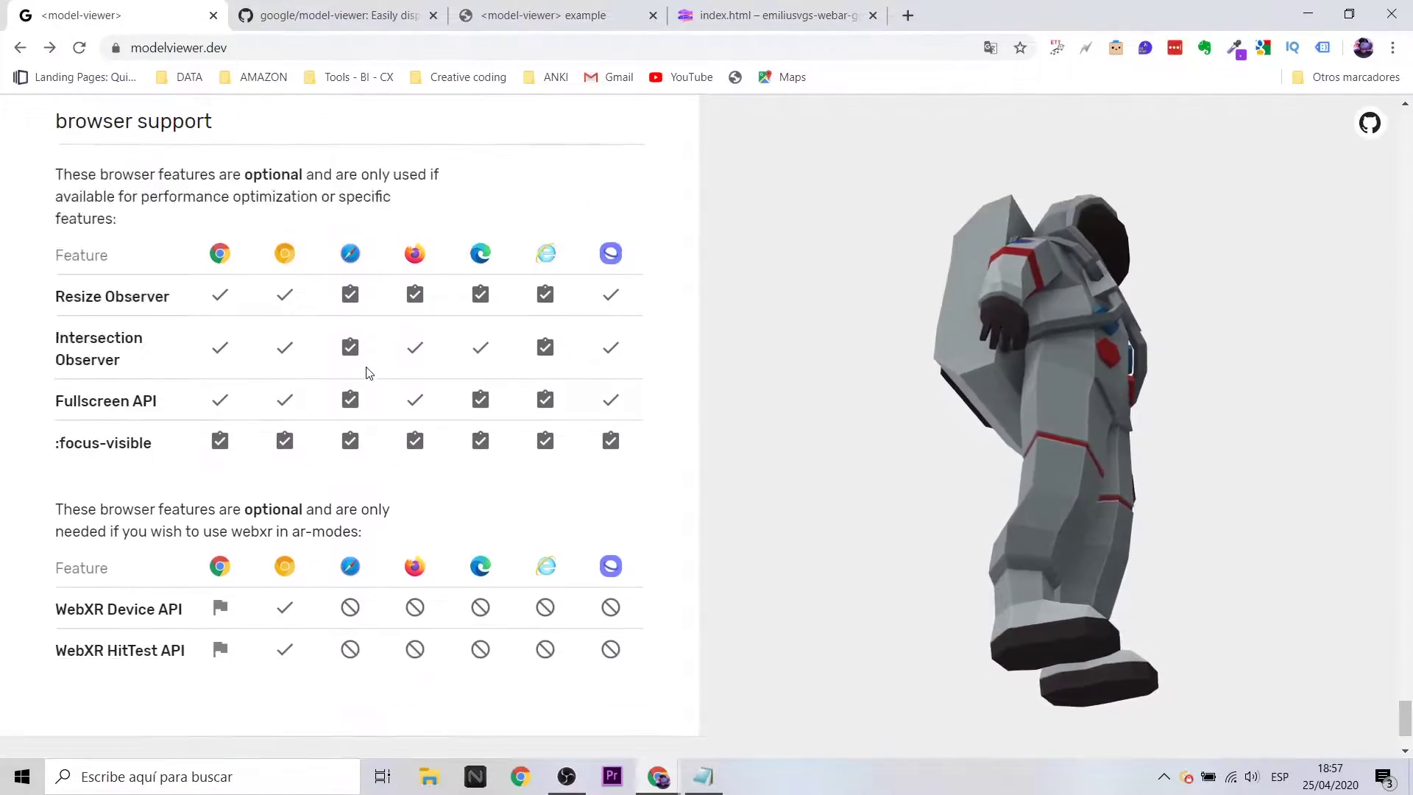
left_click_drag(1408, 719, 1406, 121)
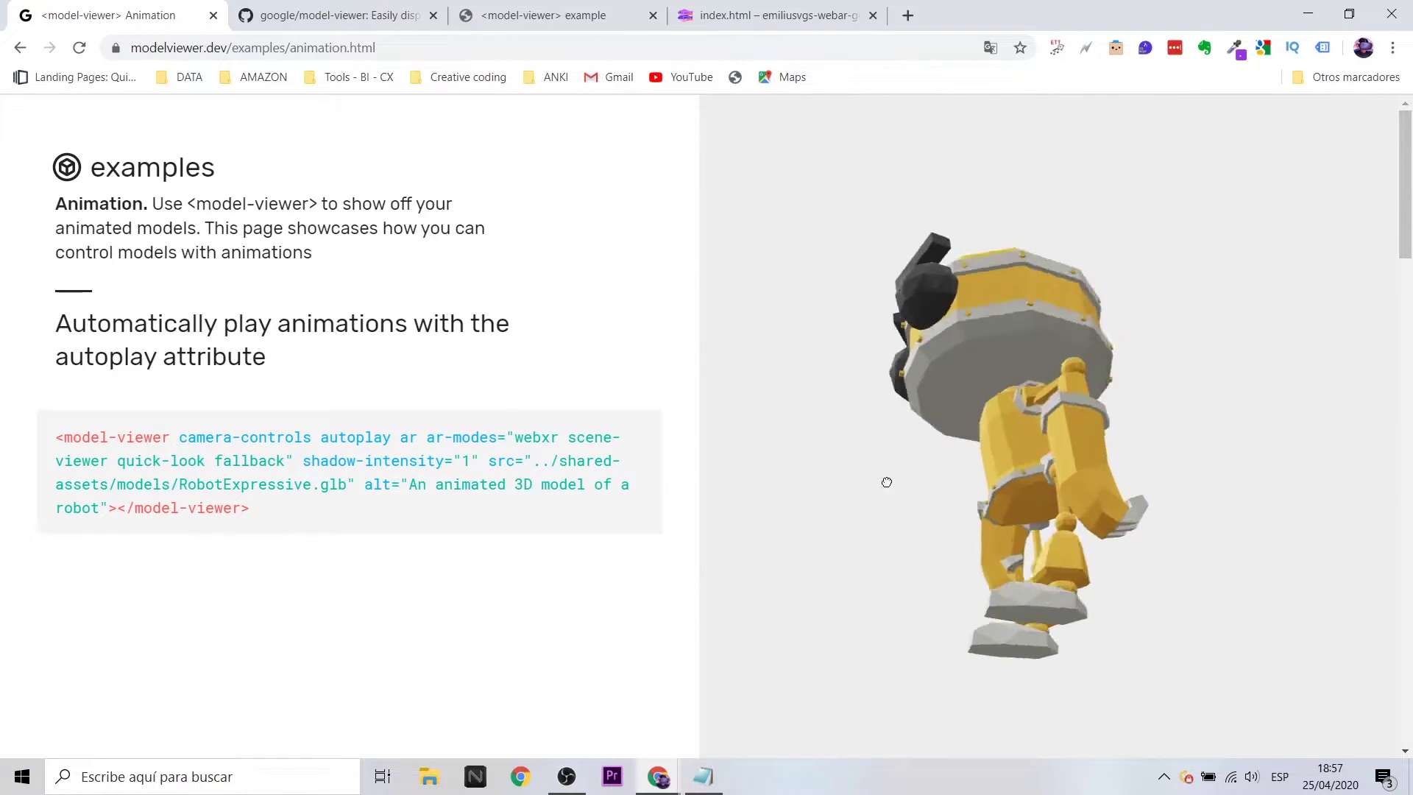
Scroll the Animation example, then view the Lighting & Environment and Lazy Loading examples and return home.
left_click(1403, 357)
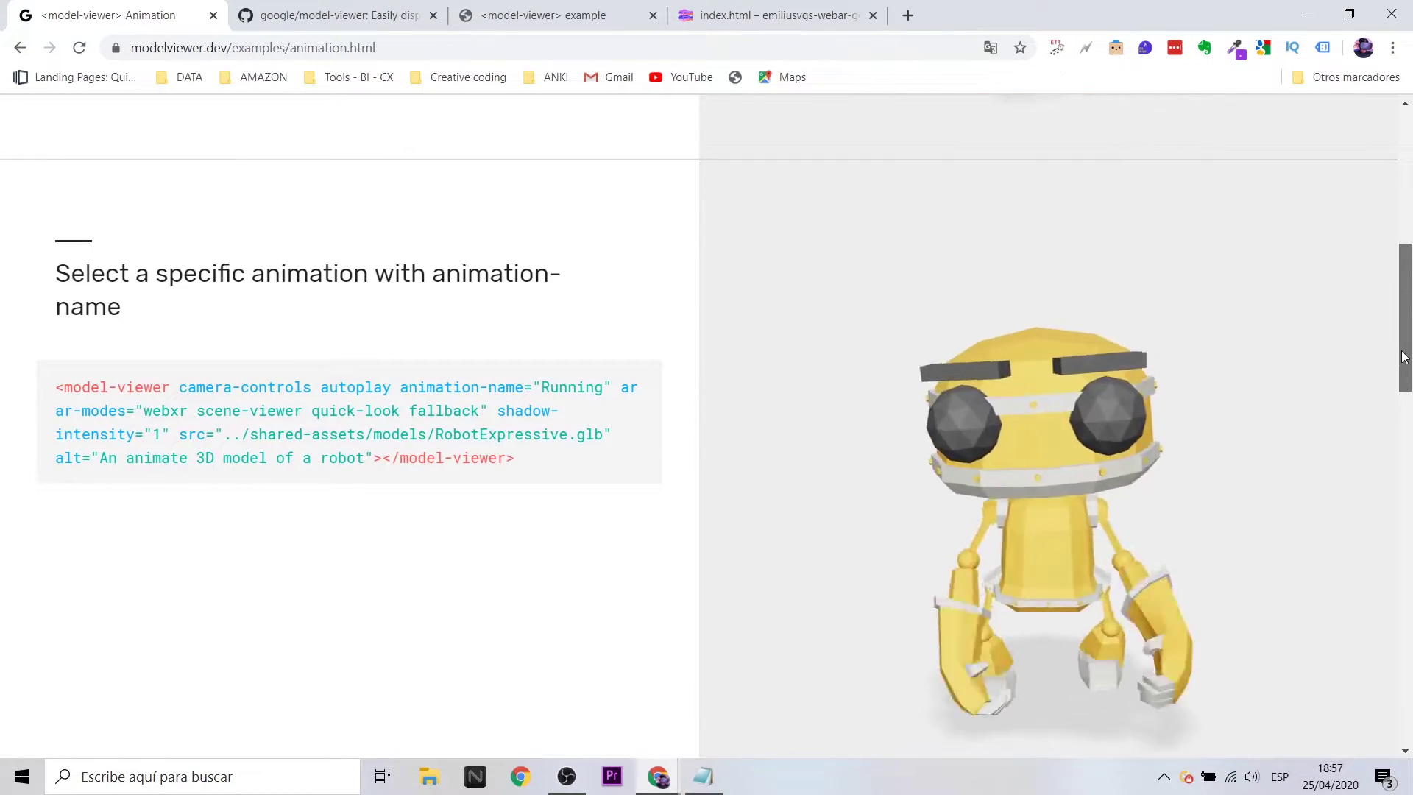
left_click_drag(1404, 357, 1410, 676)
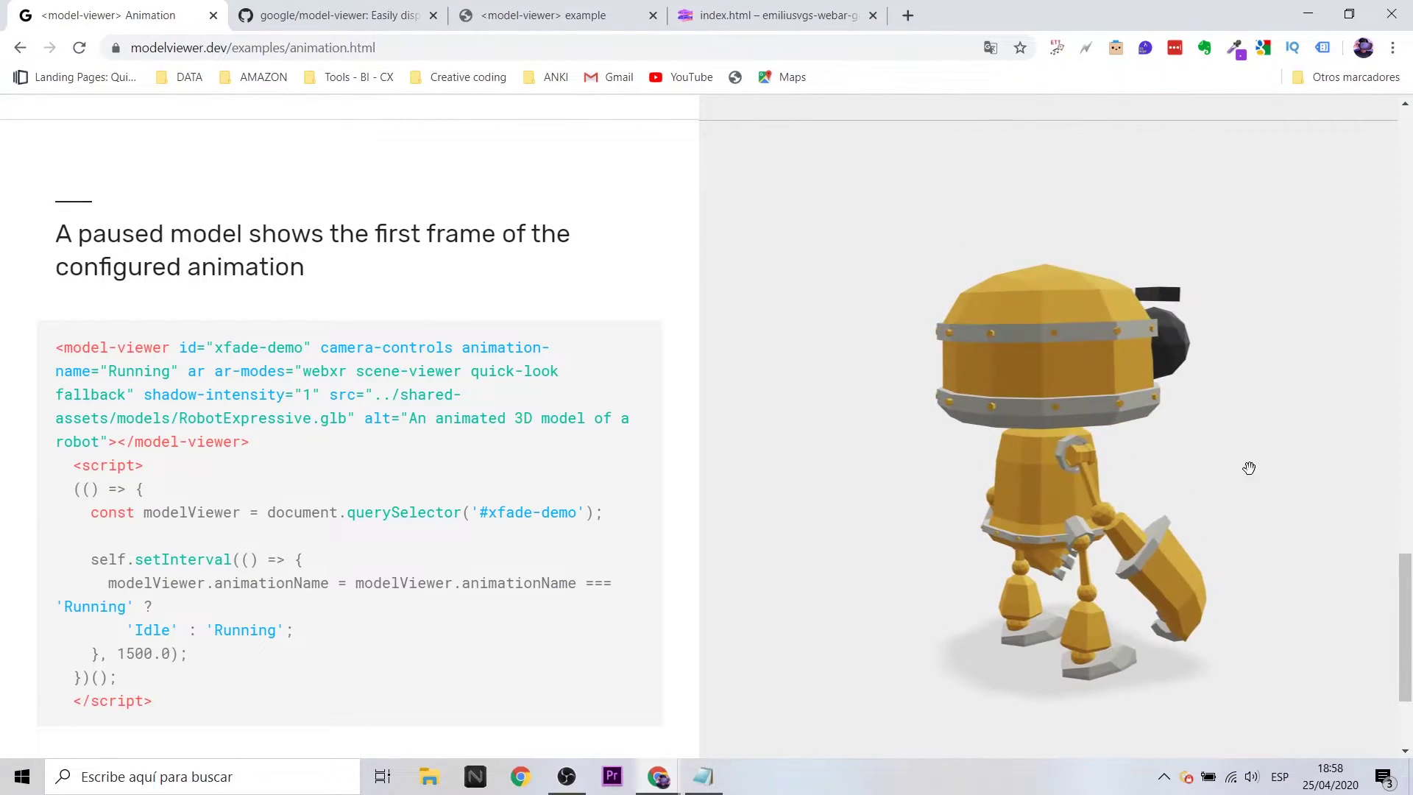
left_click_drag(1410, 615, 1409, 111)
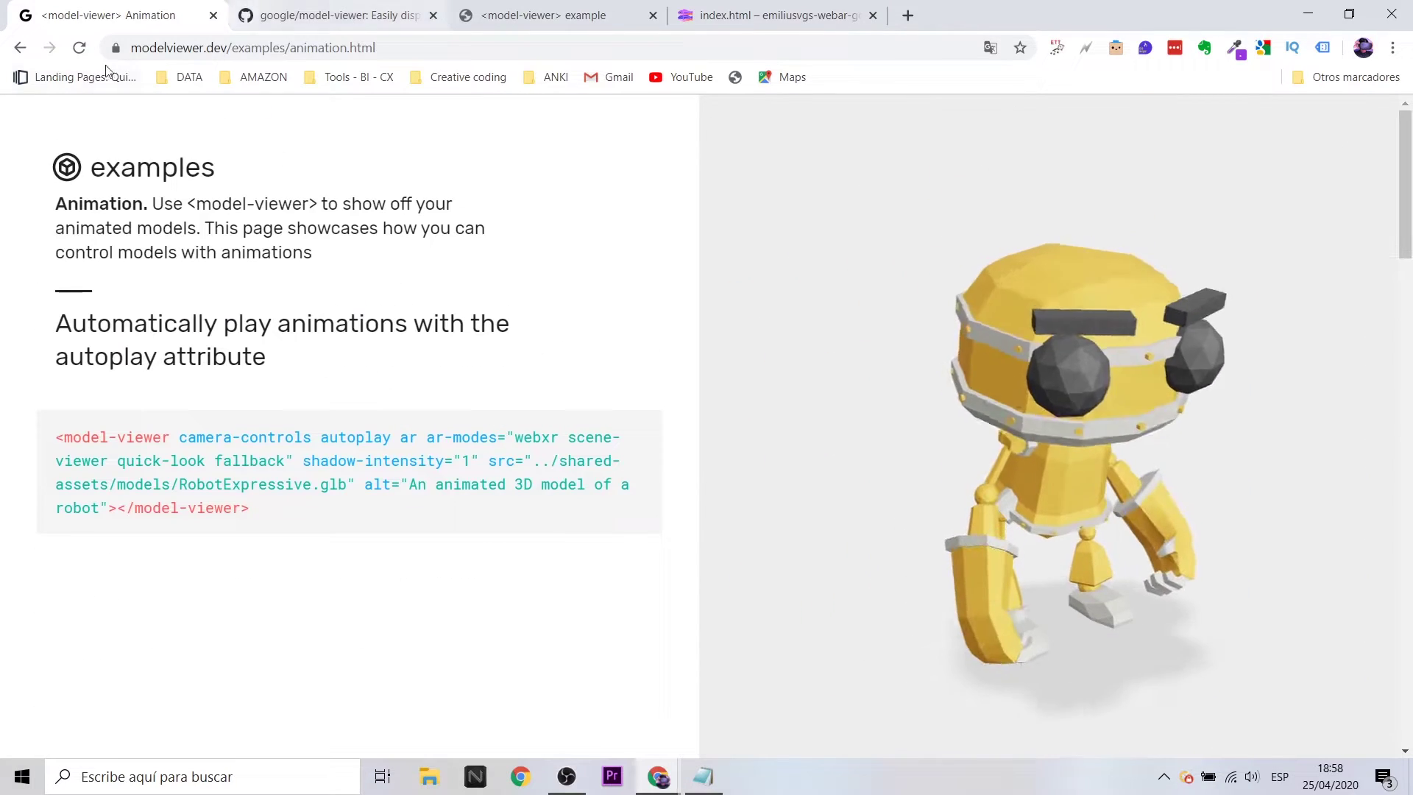
left_click(20, 47)
scroll(197, 398, "down", 1)
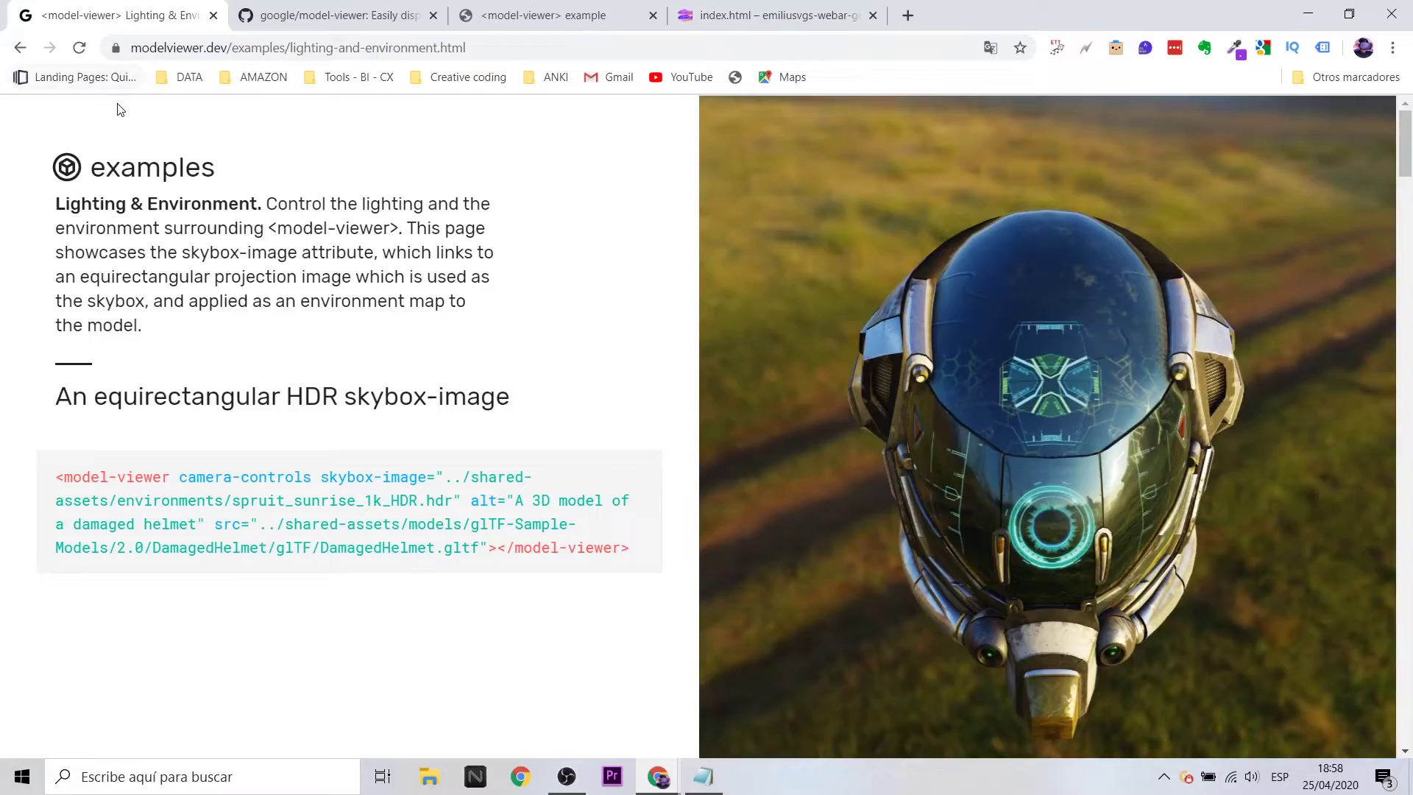
left_click(20, 47)
left_click(412, 504)
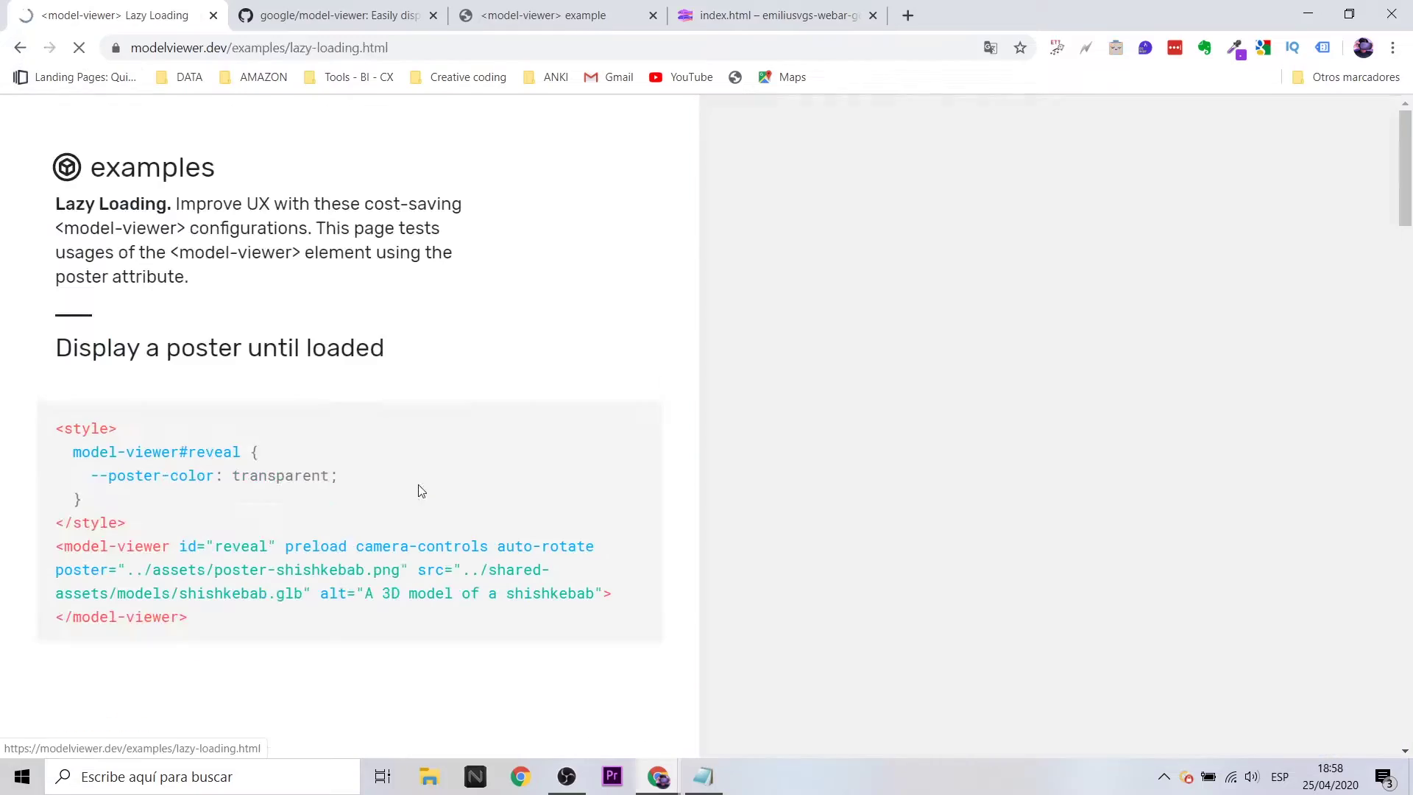
key("alt+Left")
Download the google/model-viewer GitHub repository as a ZIP.
left_click(334, 9)
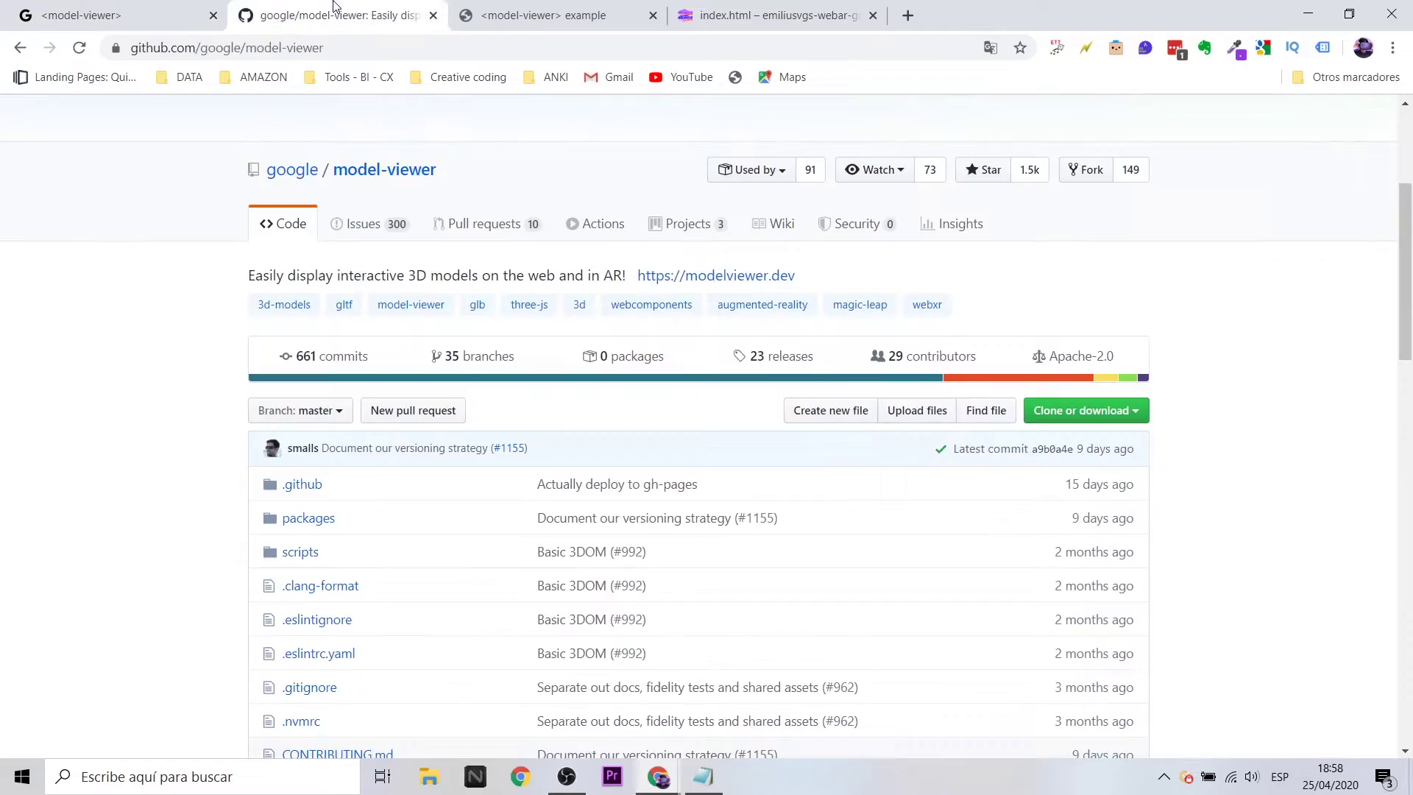
scroll(189, 391, "down", 5)
scroll(171, 375, "down", 4)
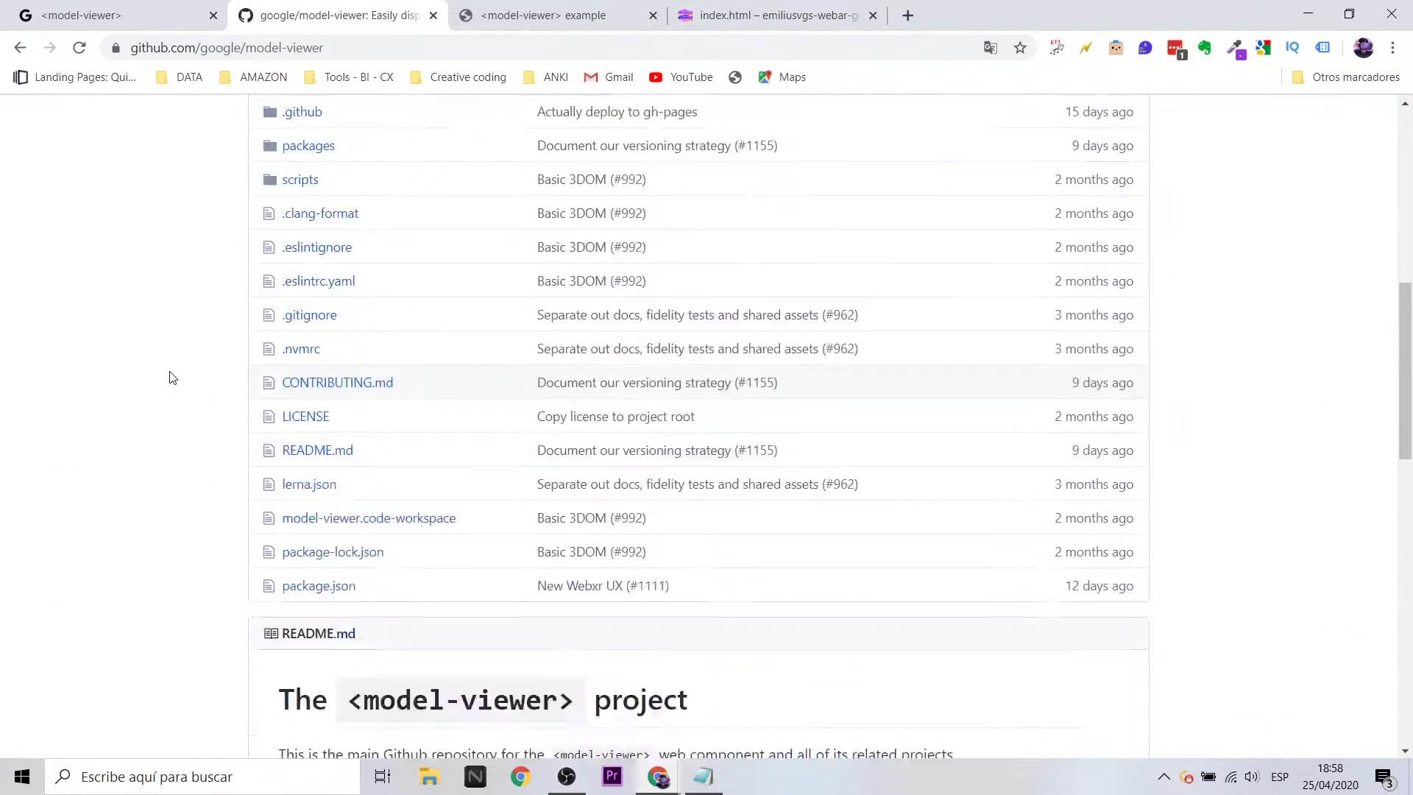
scroll(177, 365, "down", 6)
scroll(177, 366, "down", 5)
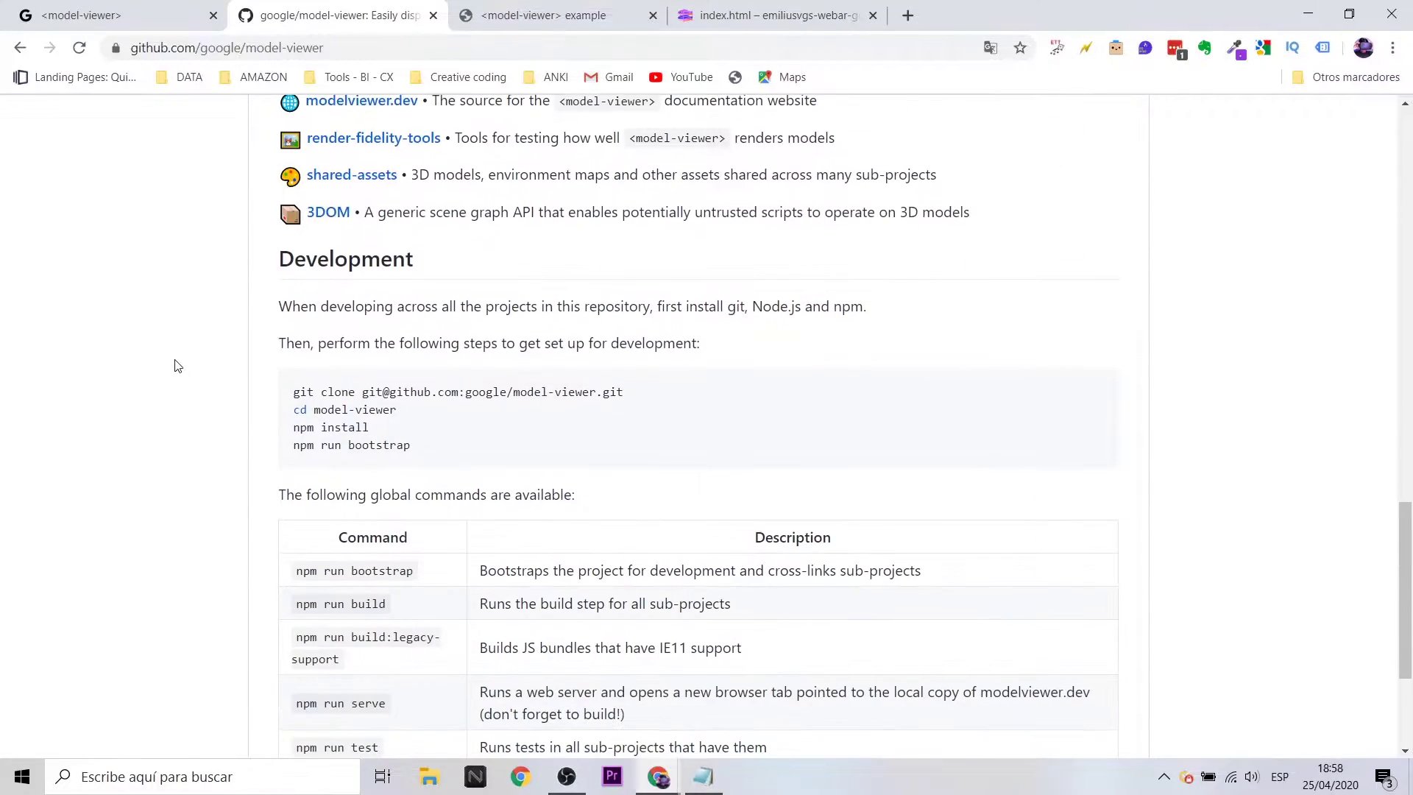
scroll(176, 366, "up", 5)
scroll(177, 366, "up", 7)
scroll(177, 366, "up", 3)
left_click(1089, 349)
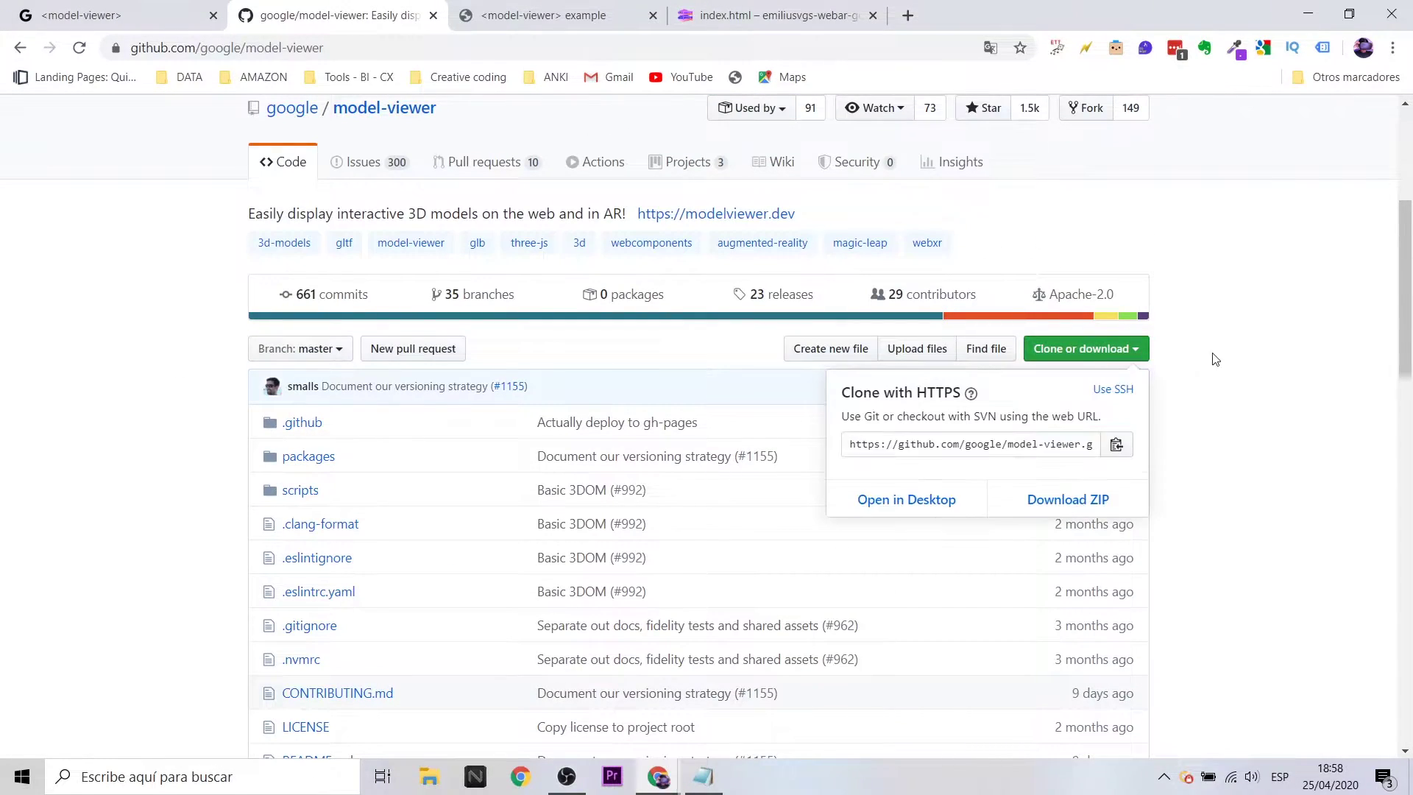
left_click(1079, 503)
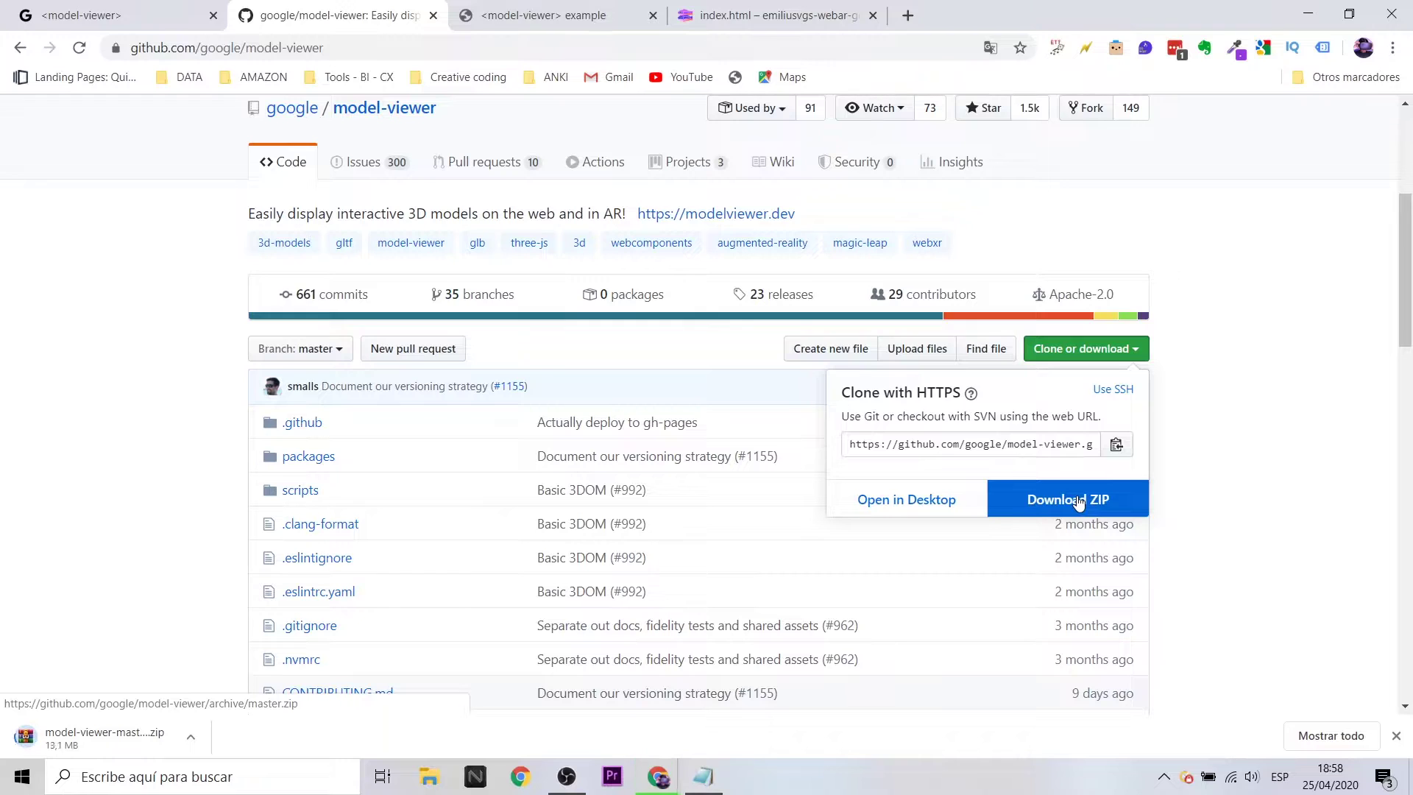
left_click(148, 461)
Browse into packages > shared-assets > models to list the sample GLB files.
scroll(442, 471, "down", 3)
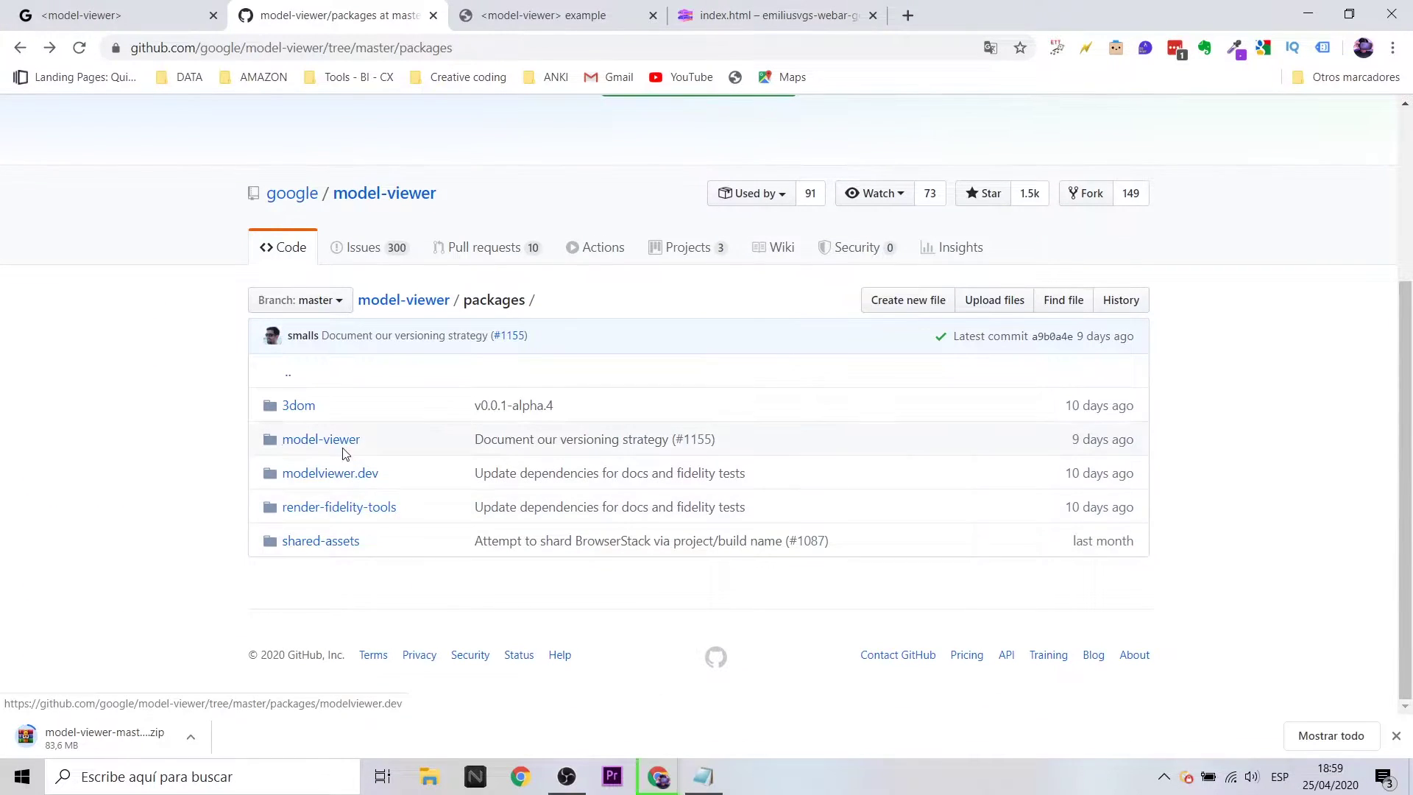
left_click(345, 542)
scroll(371, 522, "down", 3)
left_click(300, 508)
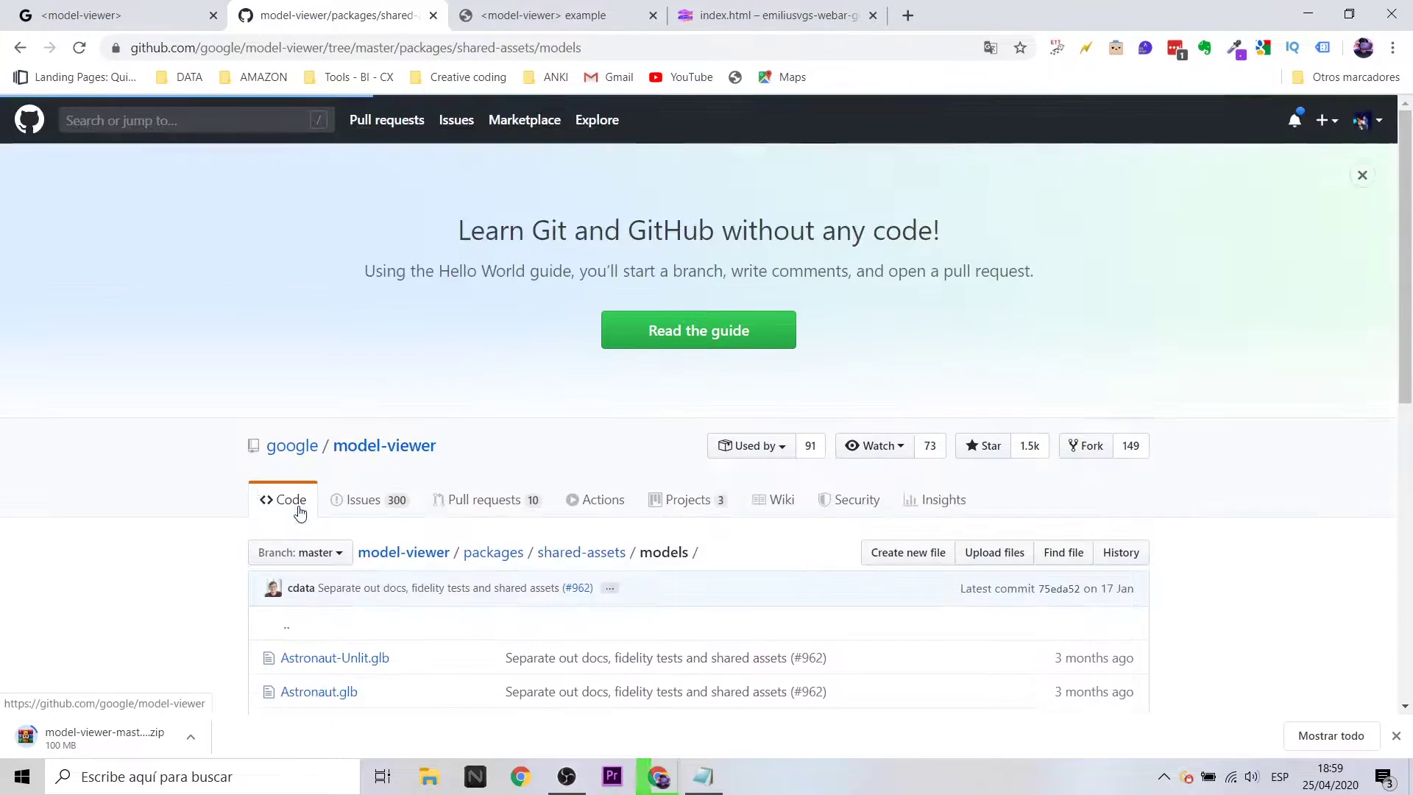
Scroll the models listing and orbit the Astronaut on the model-viewer example page.
scroll(209, 457, "down", 4)
scroll(441, 368, "down", 4)
scroll(348, 183, "up", 1)
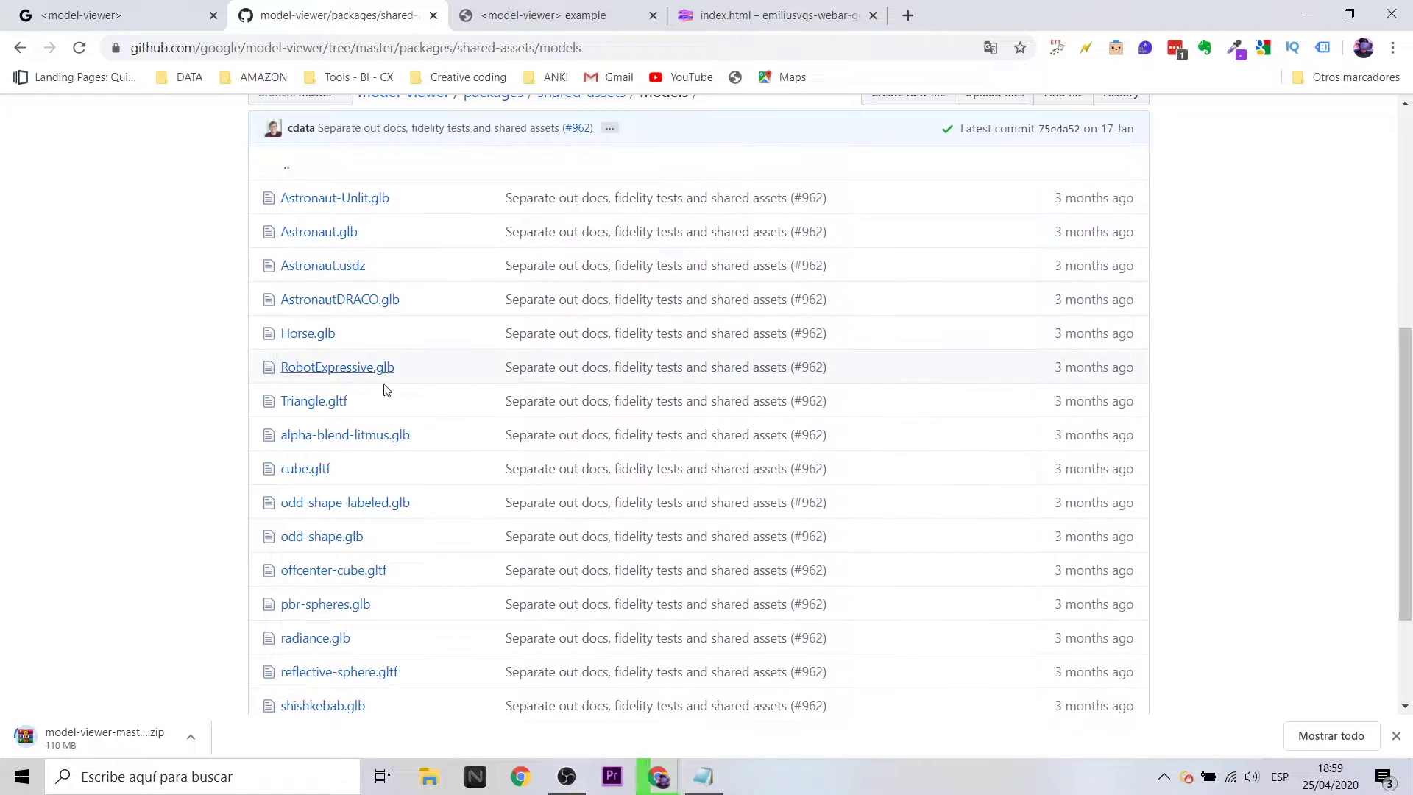
scroll(206, 371, "up", 5)
scroll(324, 338, "up", 2)
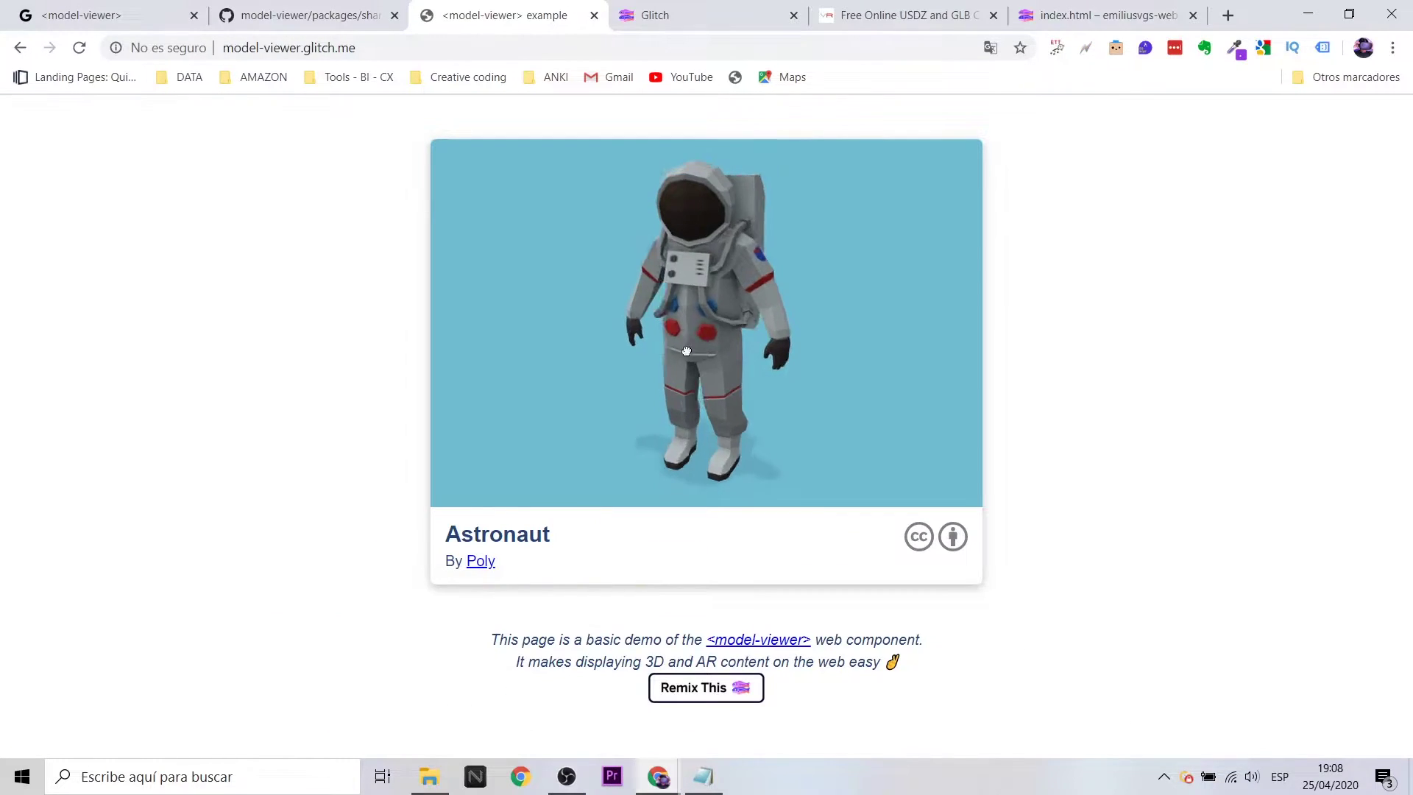
mouse_move(687, 351)
left_mouse_down()
mouse_move(571, 337)
mouse_move(507, 296)
mouse_move(542, 255)
mouse_move(672, 236)
mouse_move(788, 287)
mouse_move(773, 353)
mouse_move(655, 379)
mouse_move(588, 352)
mouse_move(718, 329)
mouse_move(621, 324)
left_mouse_up()
Try remixing the model-viewer demo project on Glitch.
scroll(718, 329, "up", 5)
scroll(717, 329, "down", 5)
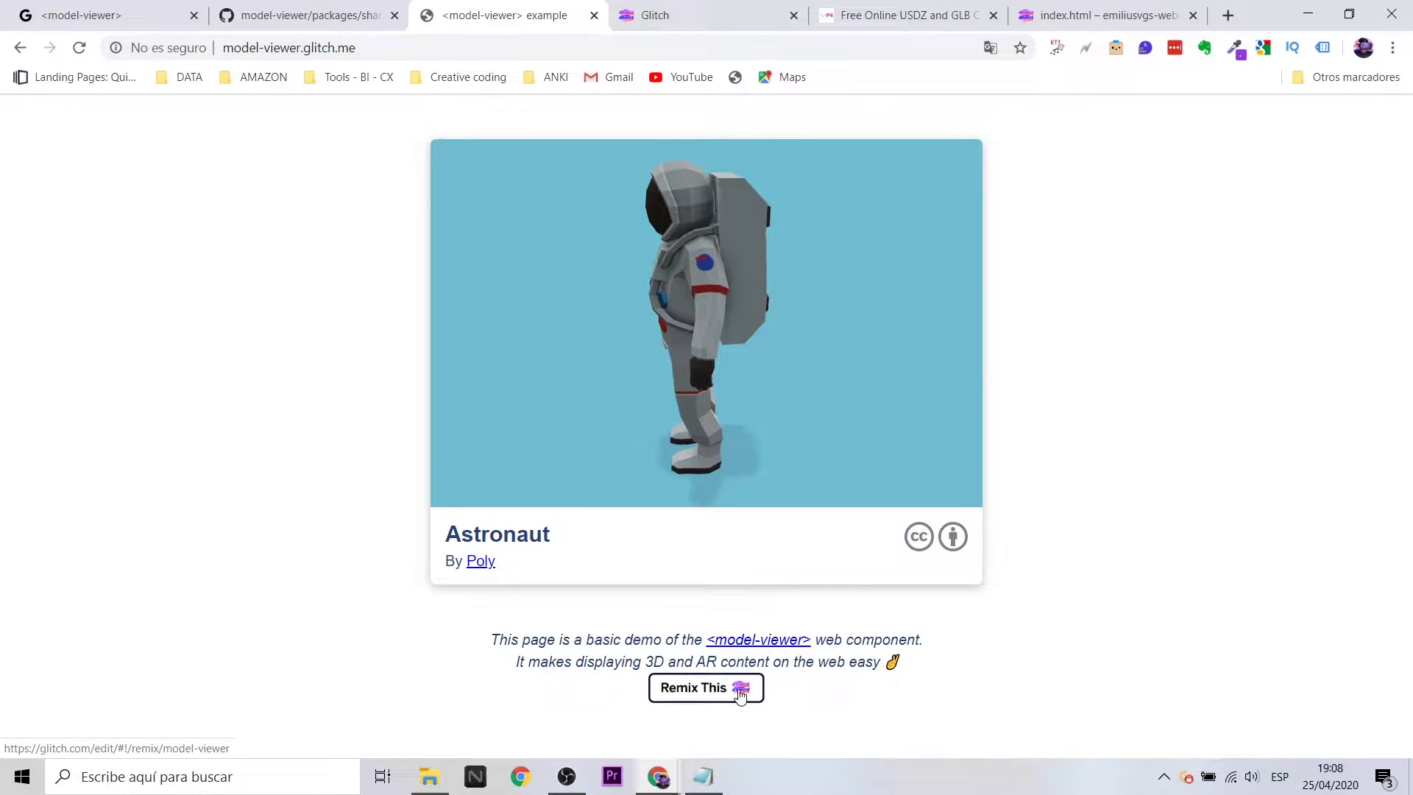
left_click(689, 671)
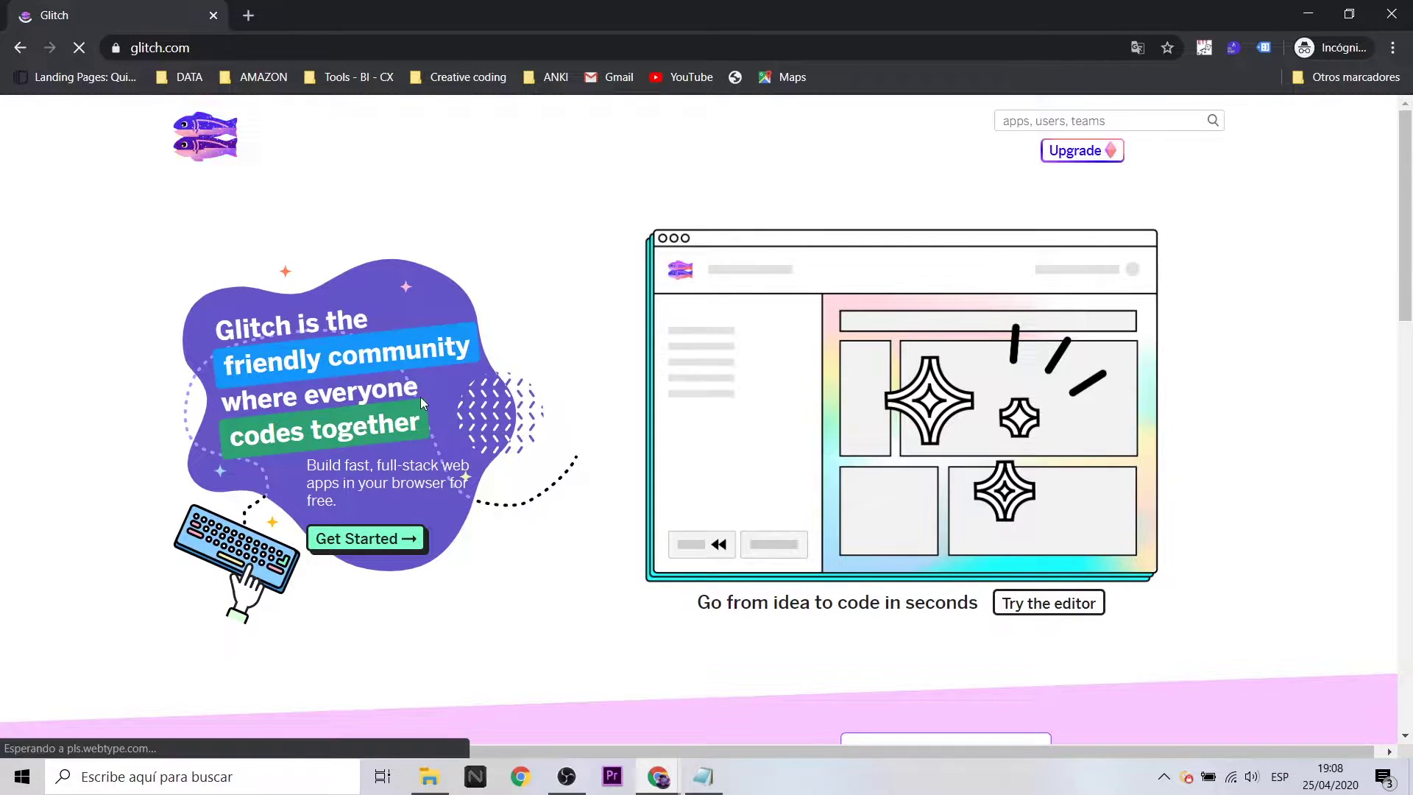
Close the incognito window and return to the model-viewer example page showing the Astronaut.
scroll(425, 396, "down", 1)
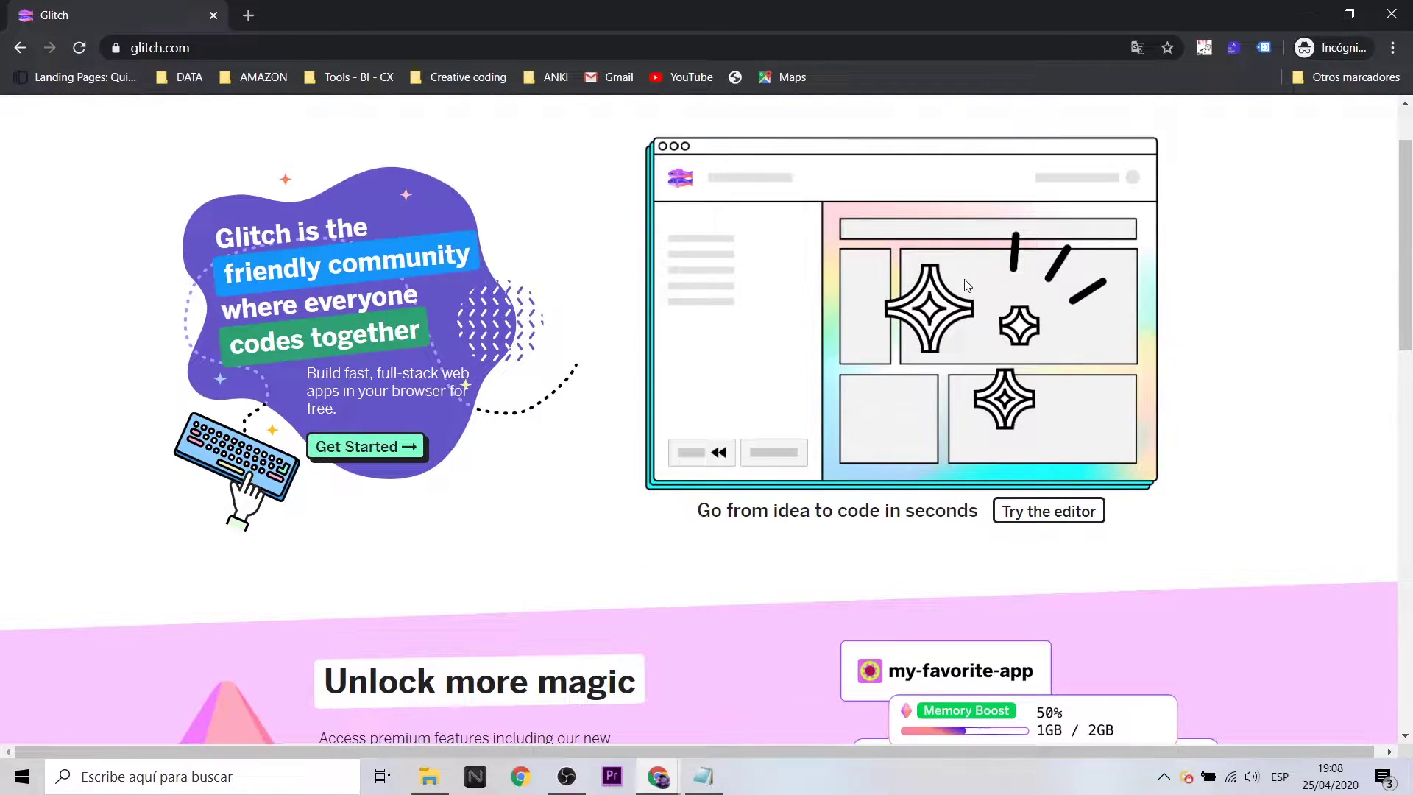
scroll(967, 286, "down", 2)
scroll(967, 286, "down", 3)
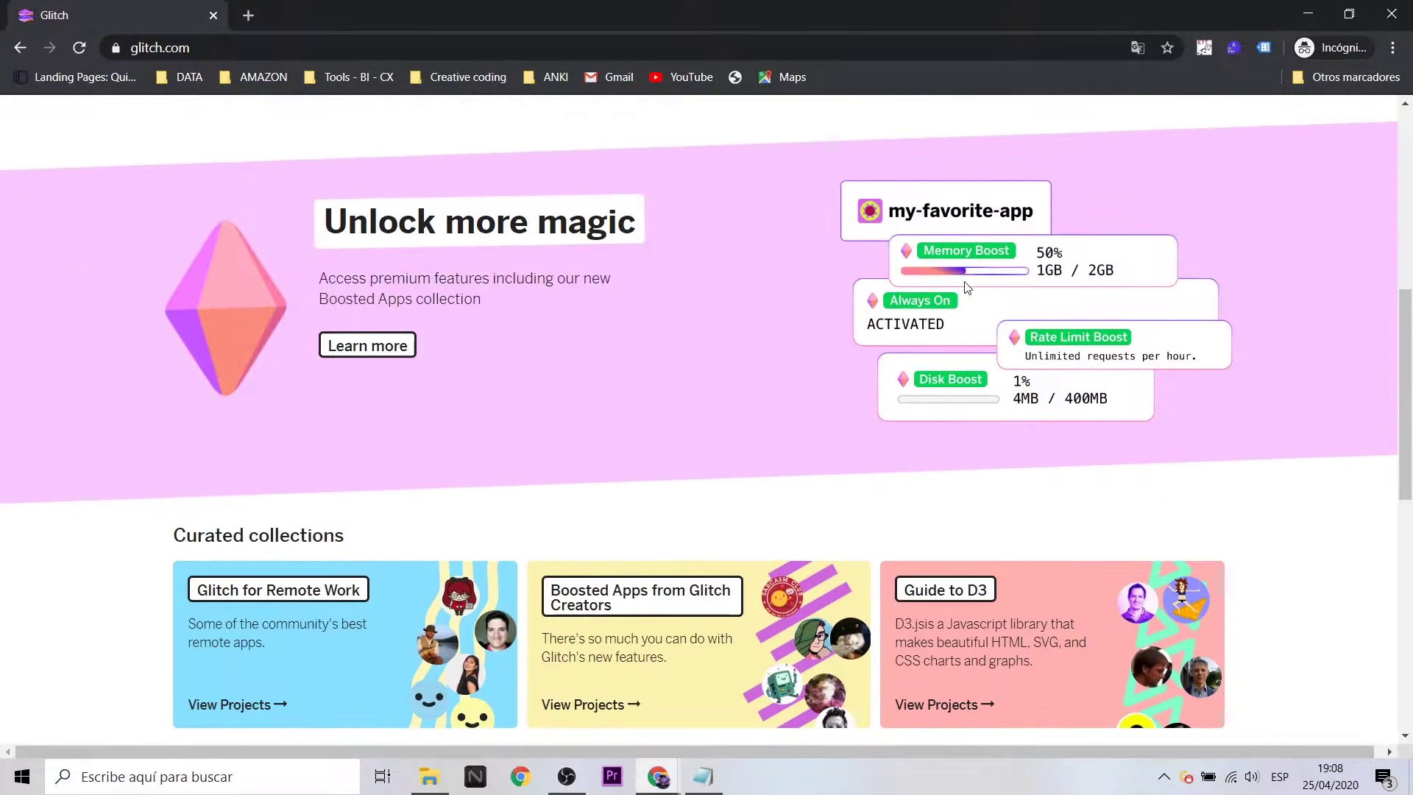
scroll(967, 287, "down", 1)
scroll(973, 271, "down", 4)
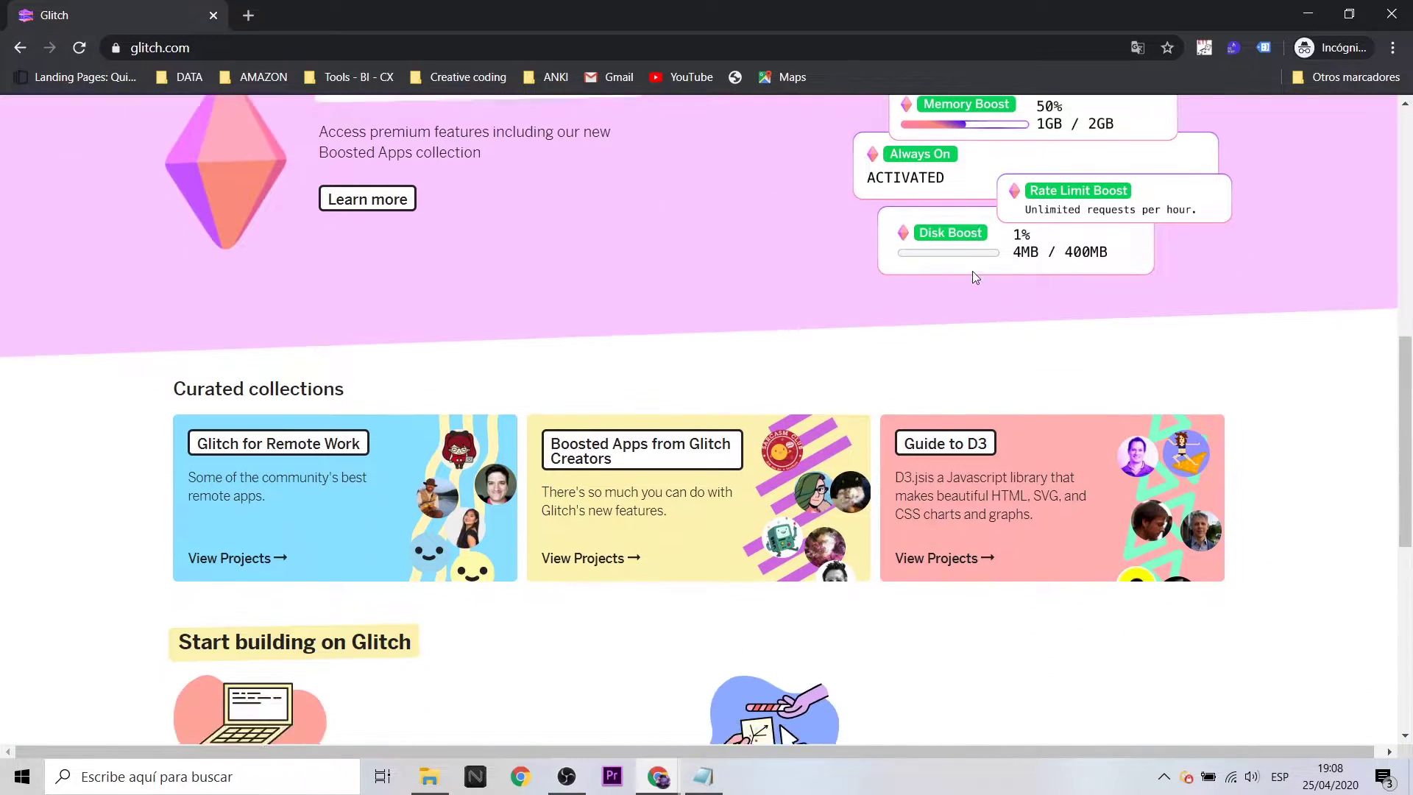
scroll(976, 278, "down", 3)
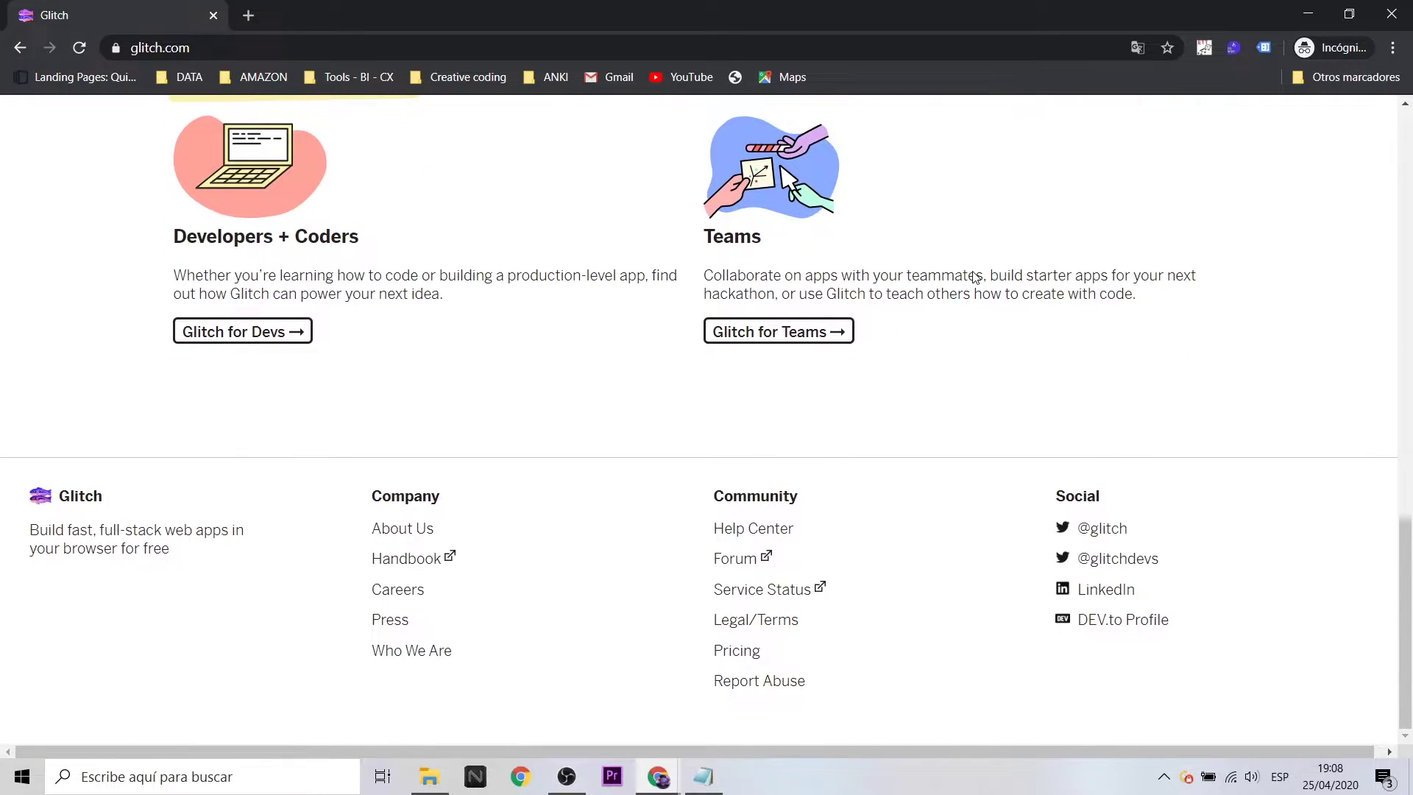
scroll(848, 349, "up", 10)
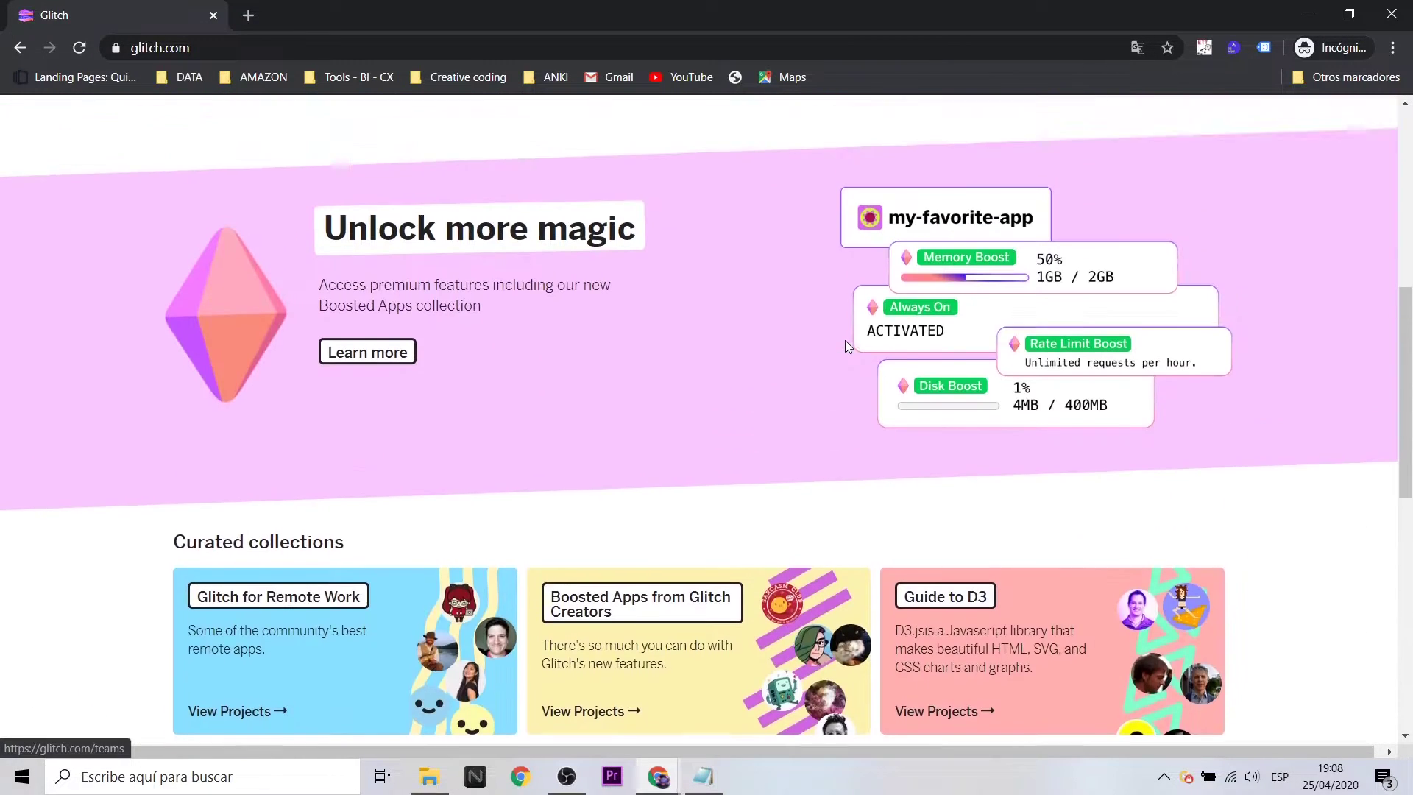
scroll(845, 340, "up", 8)
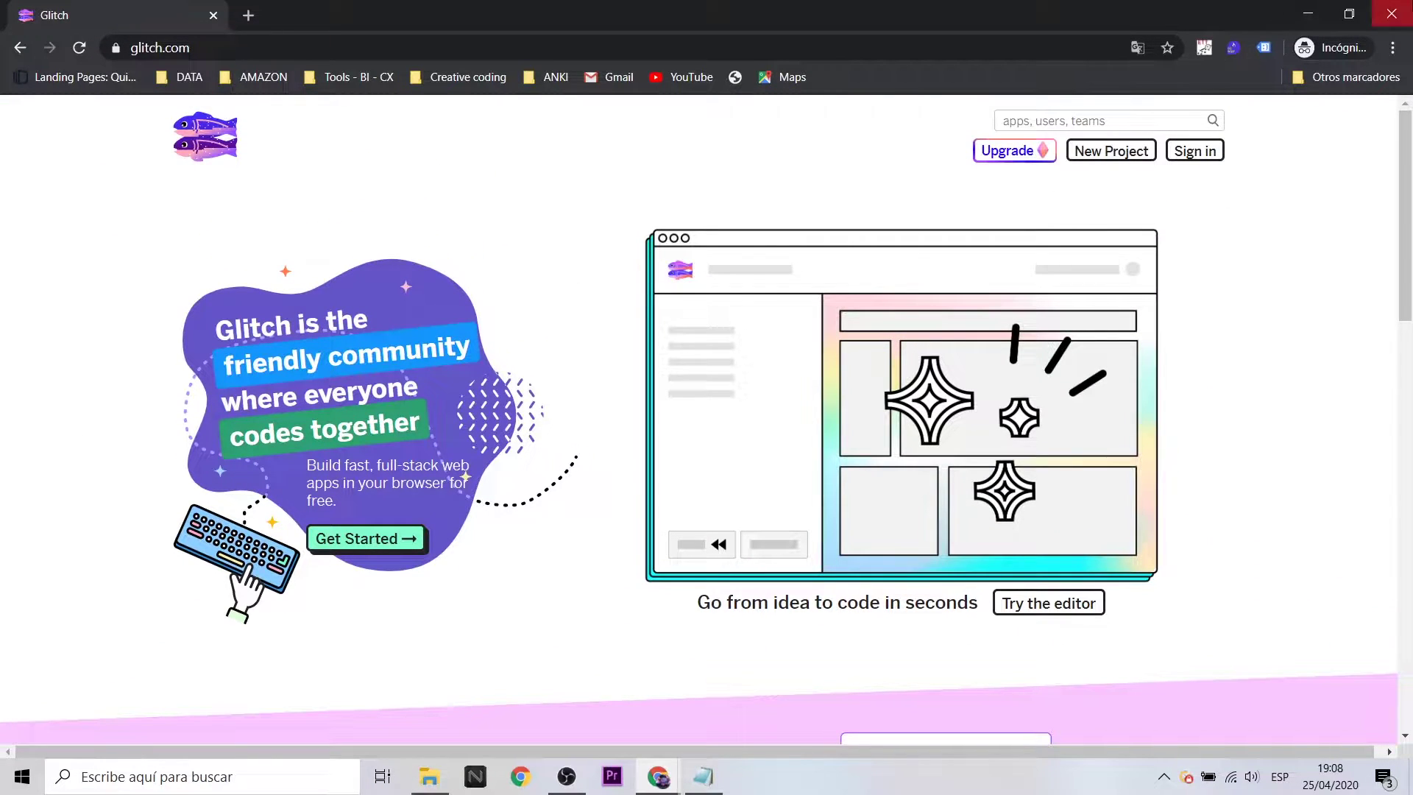
left_click(1408, 9)
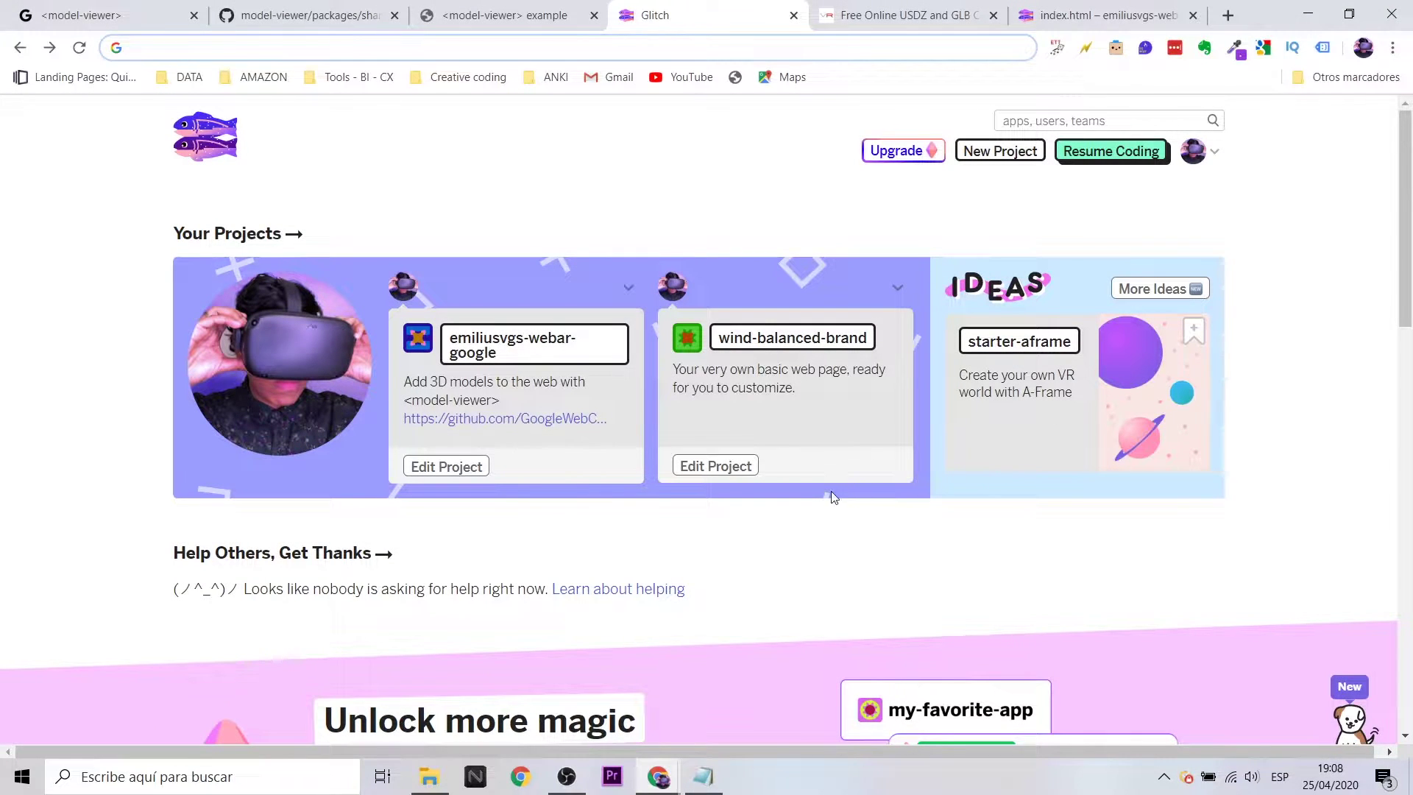
left_click(543, 12)
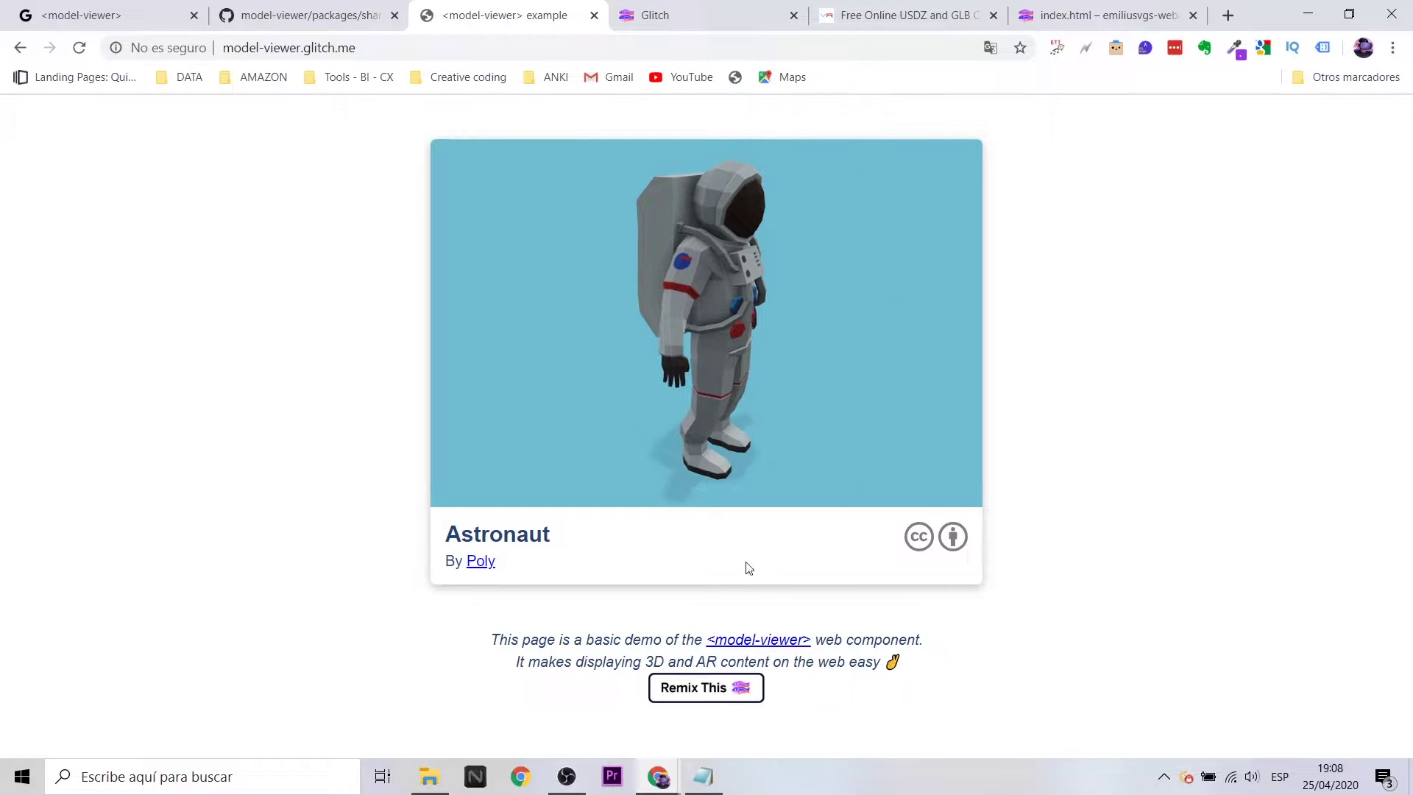
Remix the example, open index.html and mark the polyfill scripts on lines 14–30.
left_click(707, 692)
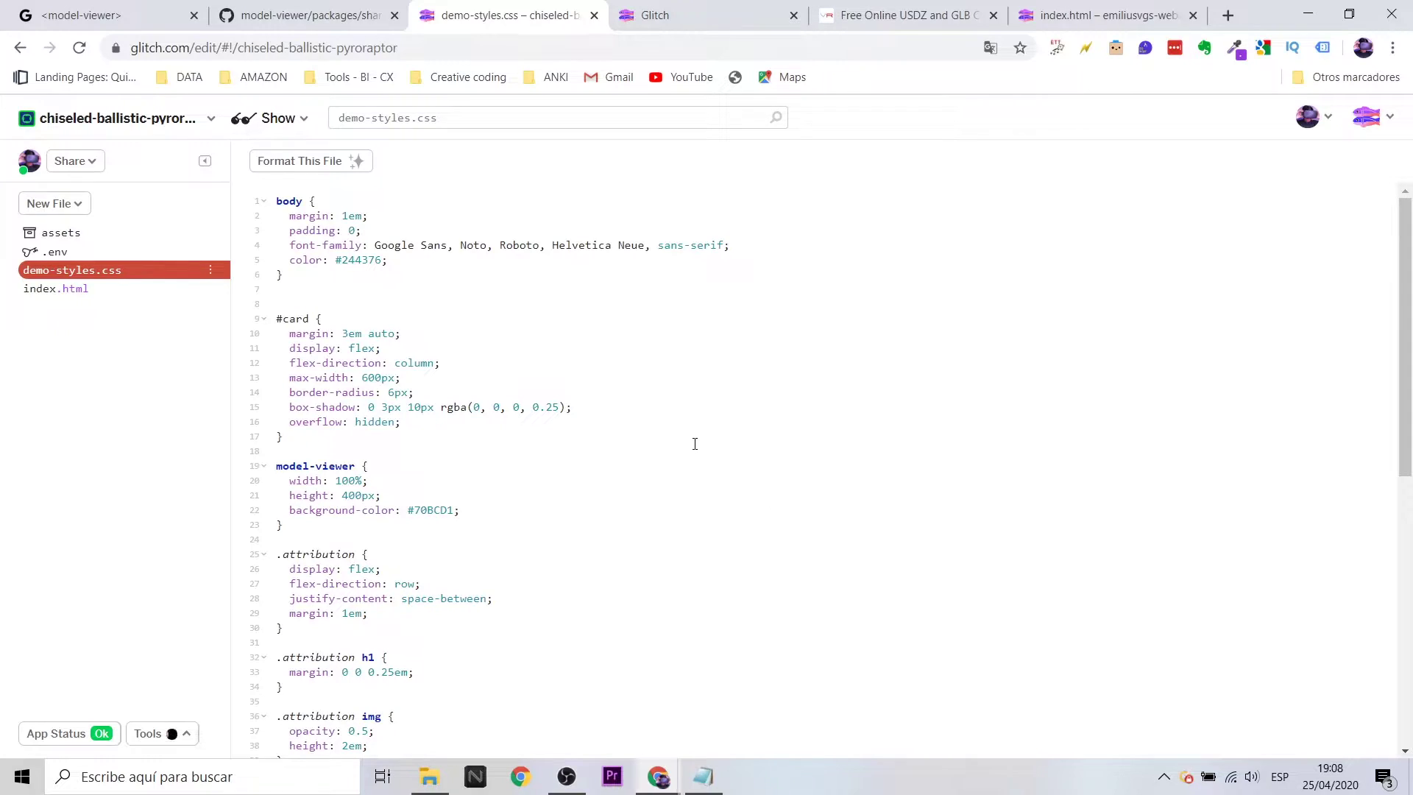
left_click(65, 294)
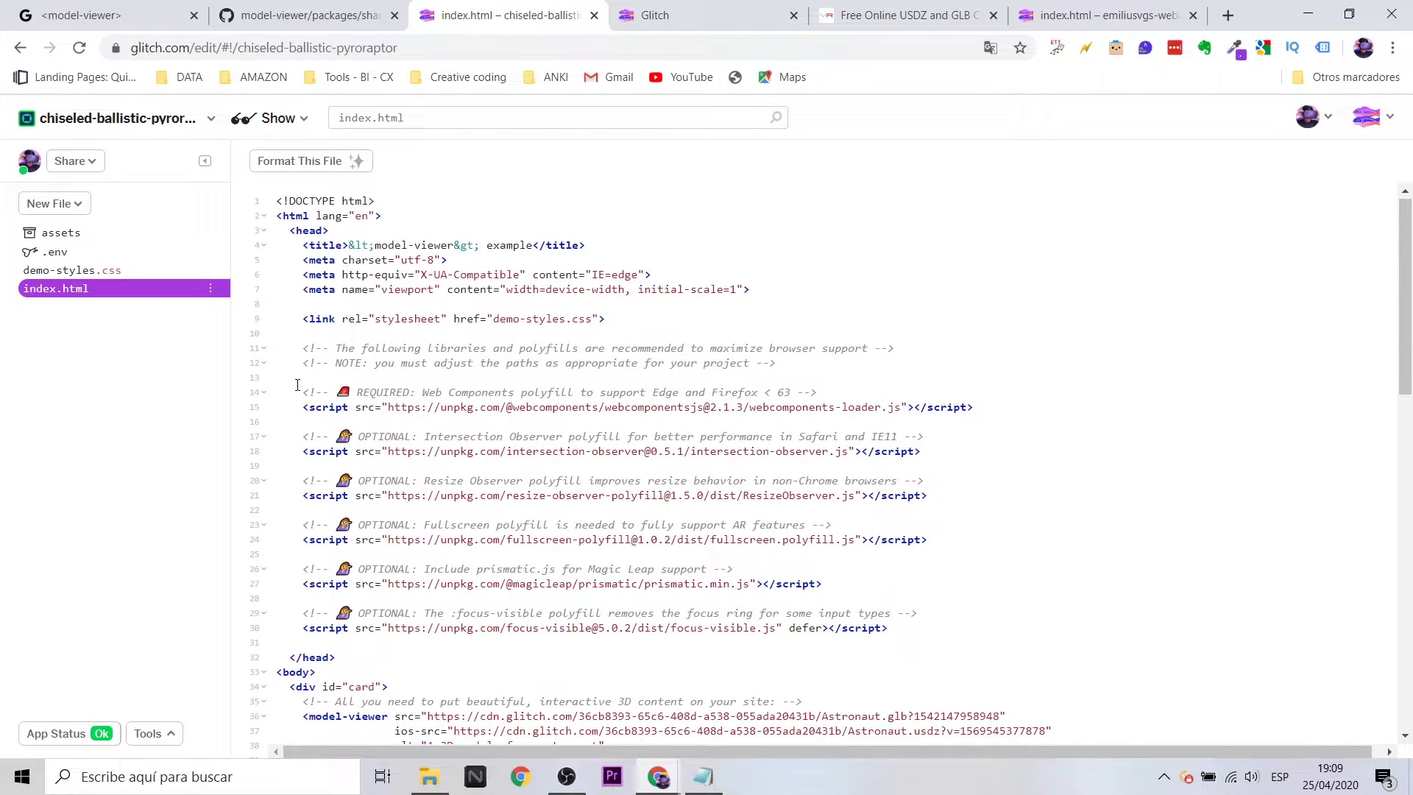
left_click_drag(407, 405, 967, 624)
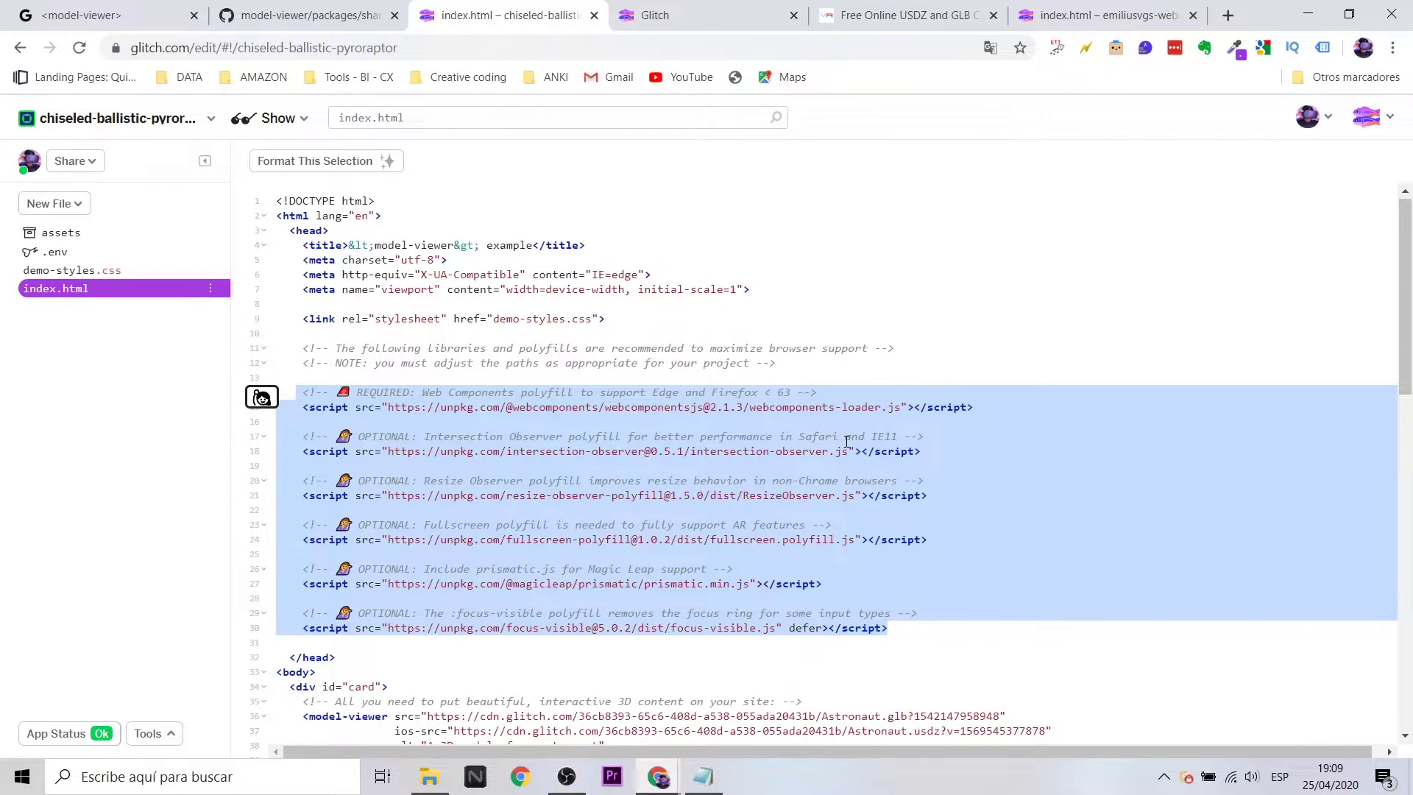
Highlight the resize, AR fullscreen and focus-ring polyfill comments and the model-viewer element (lines 36–43).
left_click_drag(850, 438, 791, 451)
left_click_drag(674, 481, 836, 481)
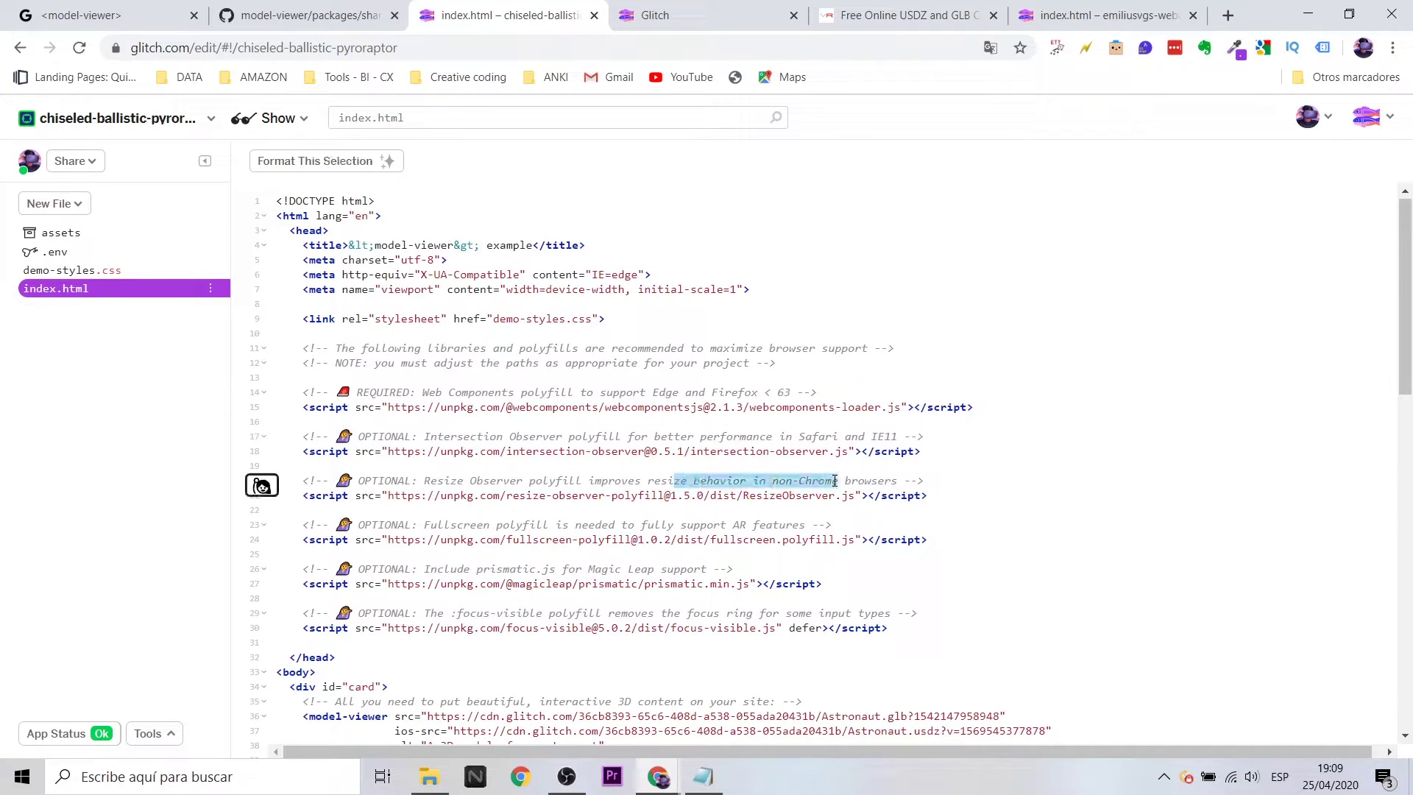
left_click_drag(623, 526, 836, 523)
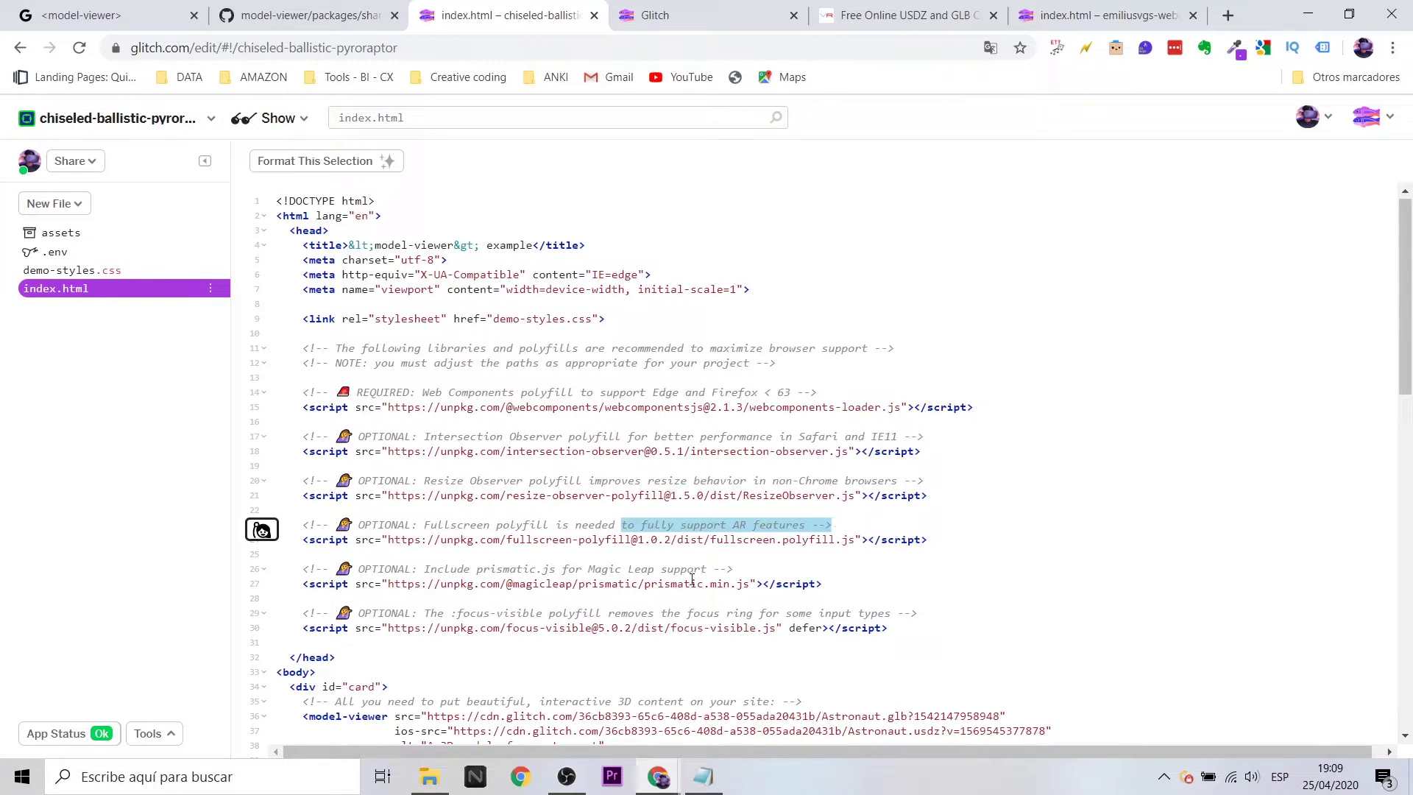
left_click_drag(691, 579, 280, 552)
left_click_drag(608, 613, 857, 614)
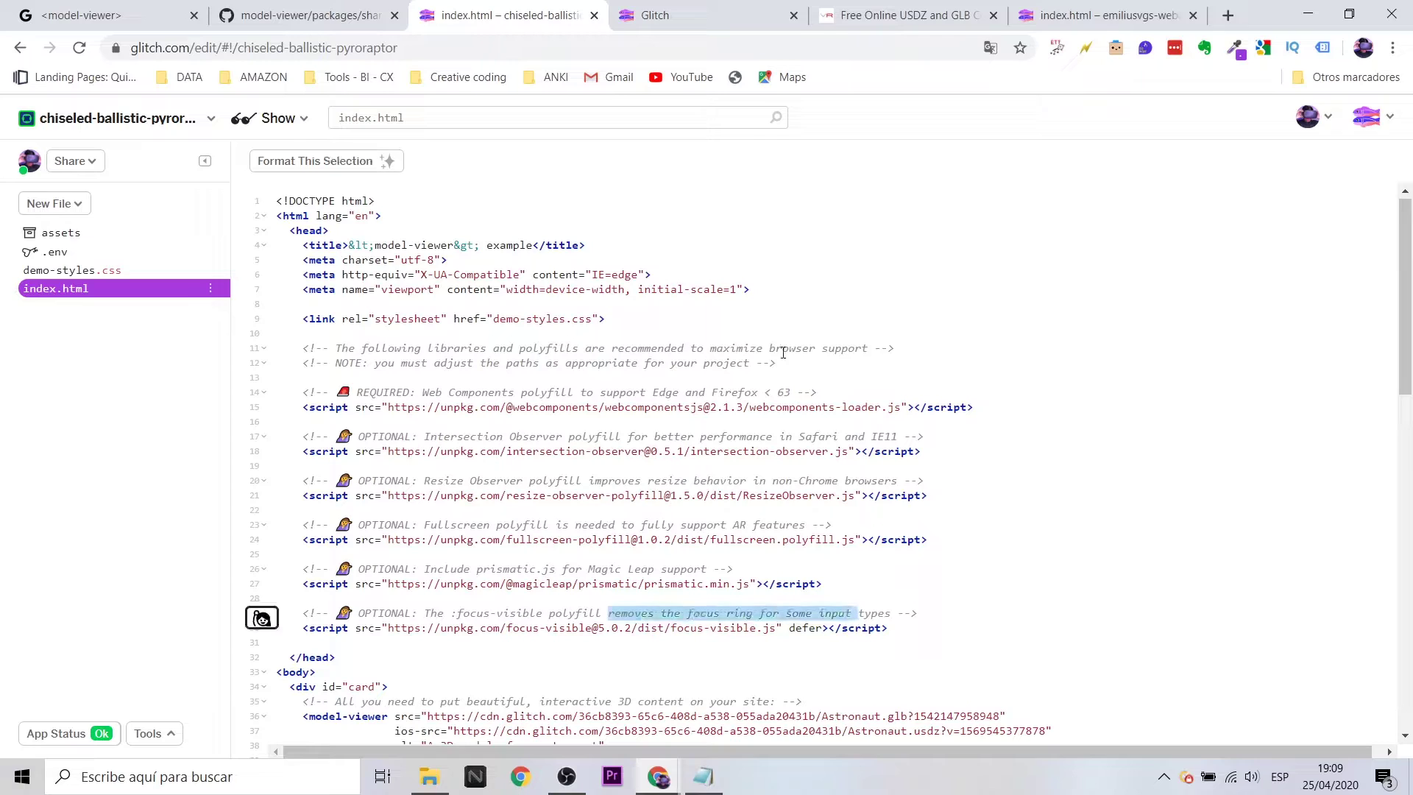
scroll(726, 424, "down", 3)
scroll(498, 499, "down", 1)
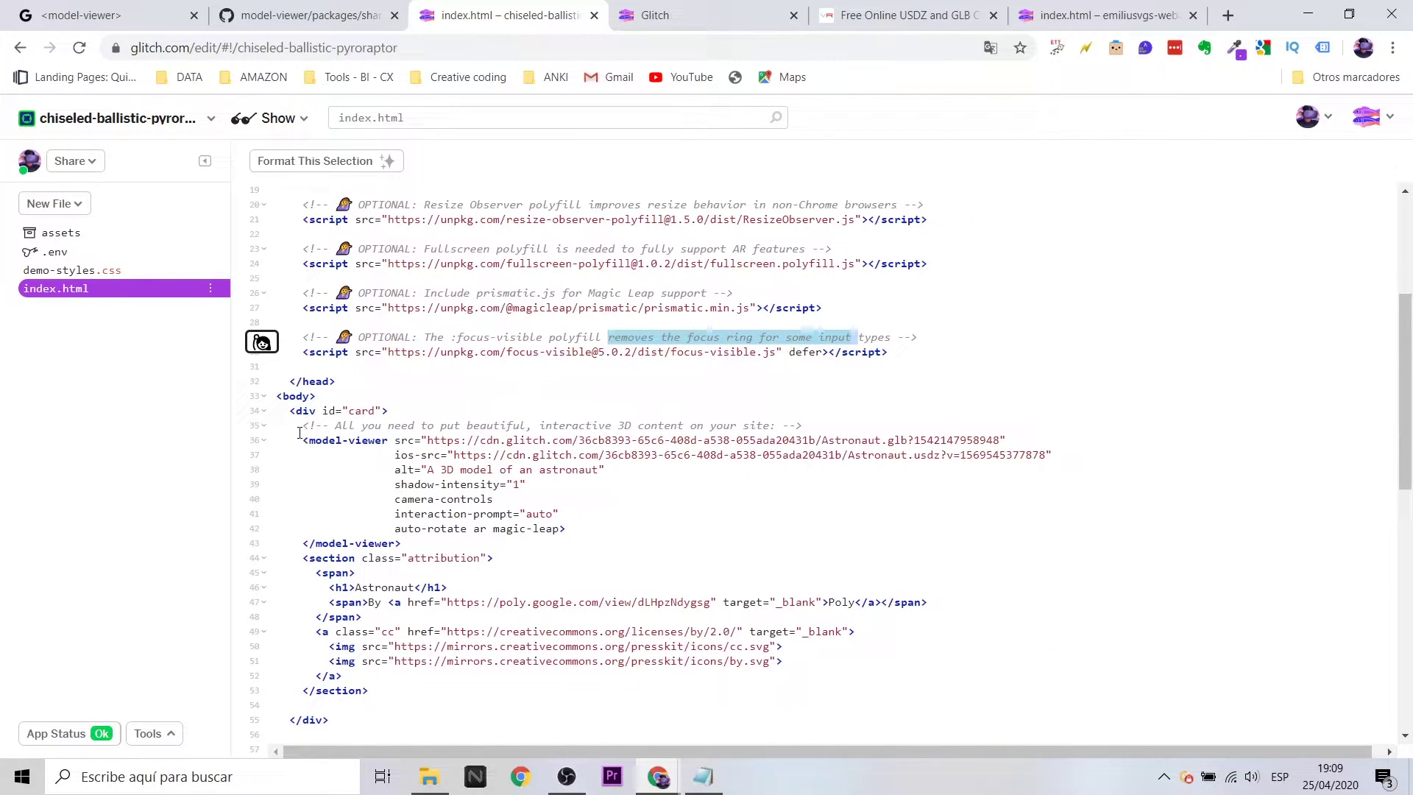
left_click_drag(301, 440, 626, 542)
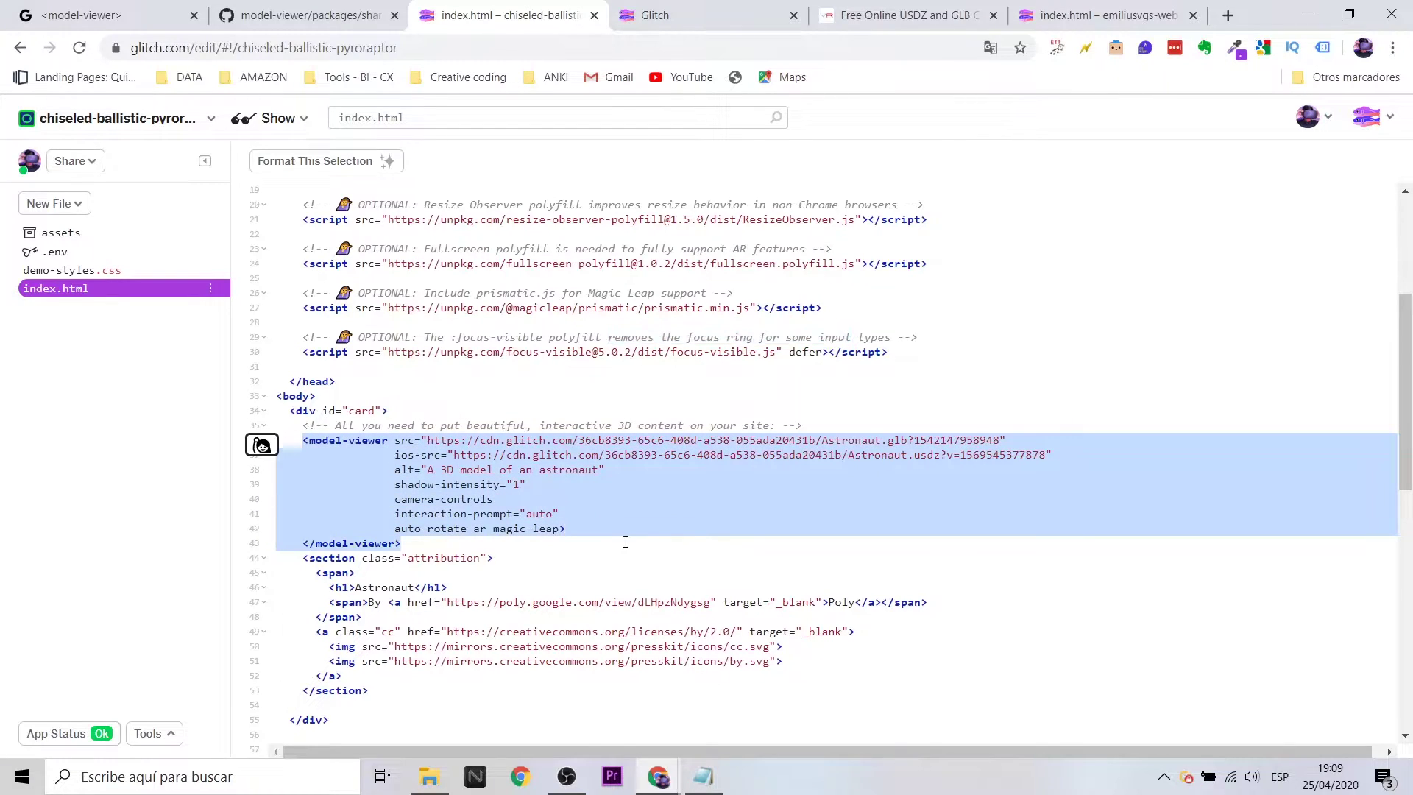
mouse_move(626, 543)
left_mouse_down()
mouse_move(665, 565)
mouse_move(670, 549)
left_mouse_up()
left_click(606, 469)
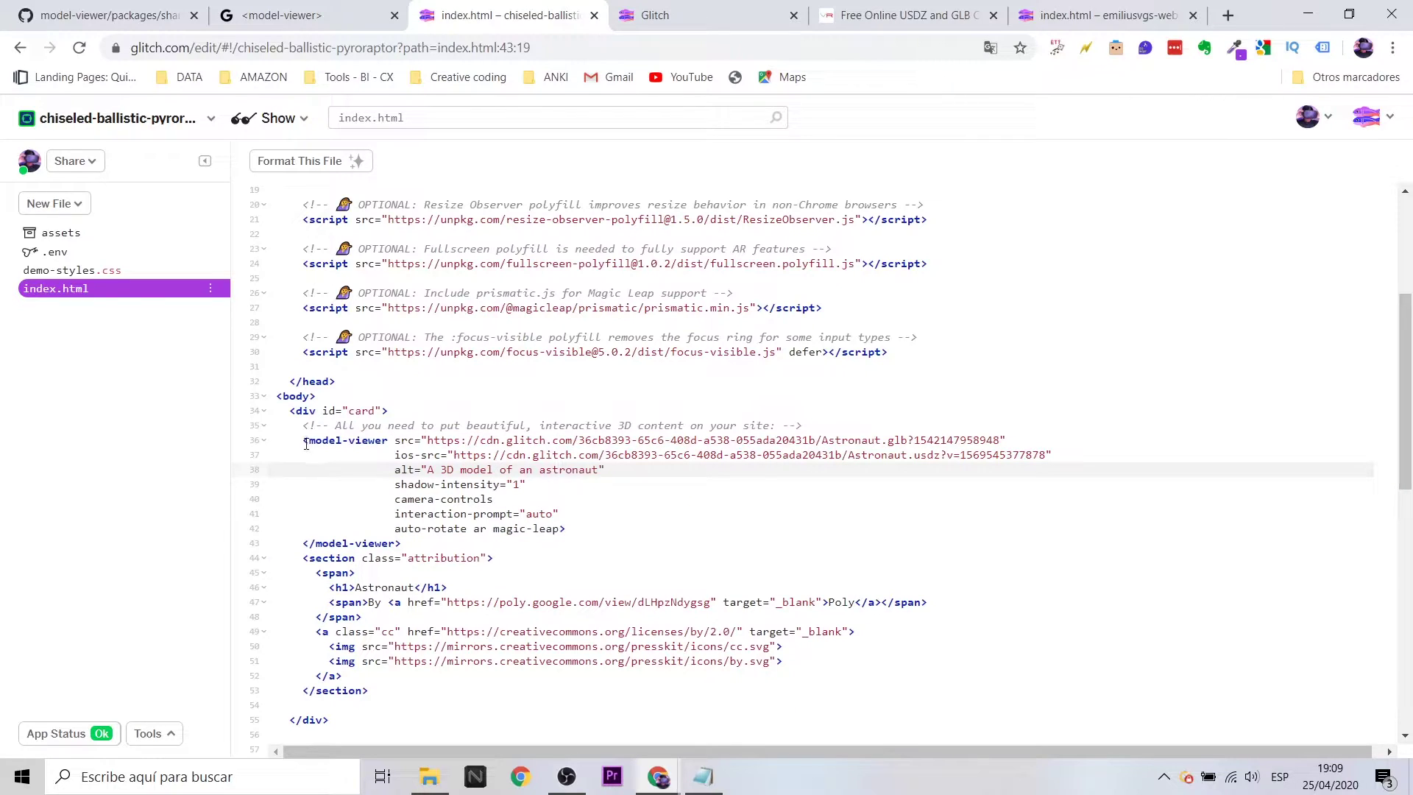
left_click_drag(297, 441, 1084, 455)
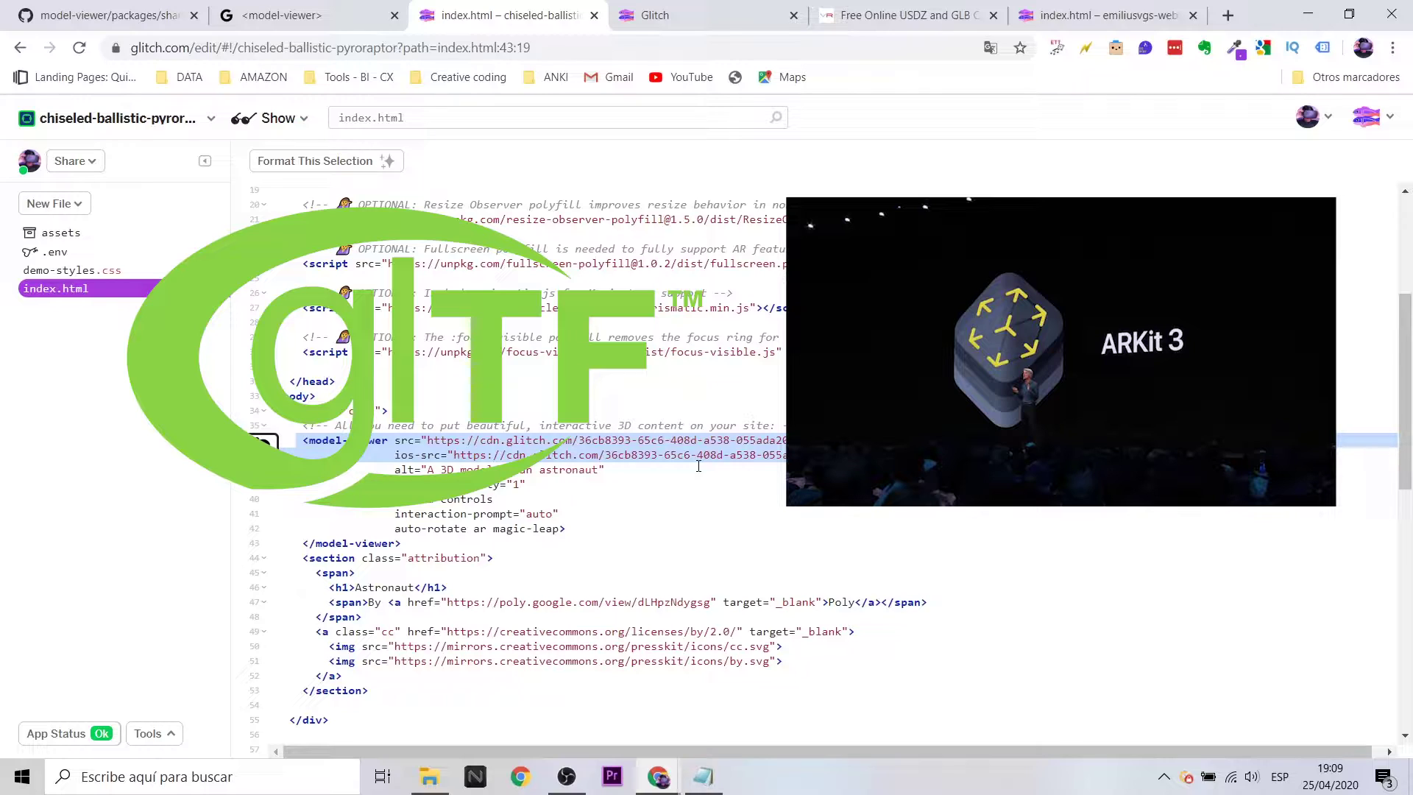
scroll(698, 466, "down", 5)
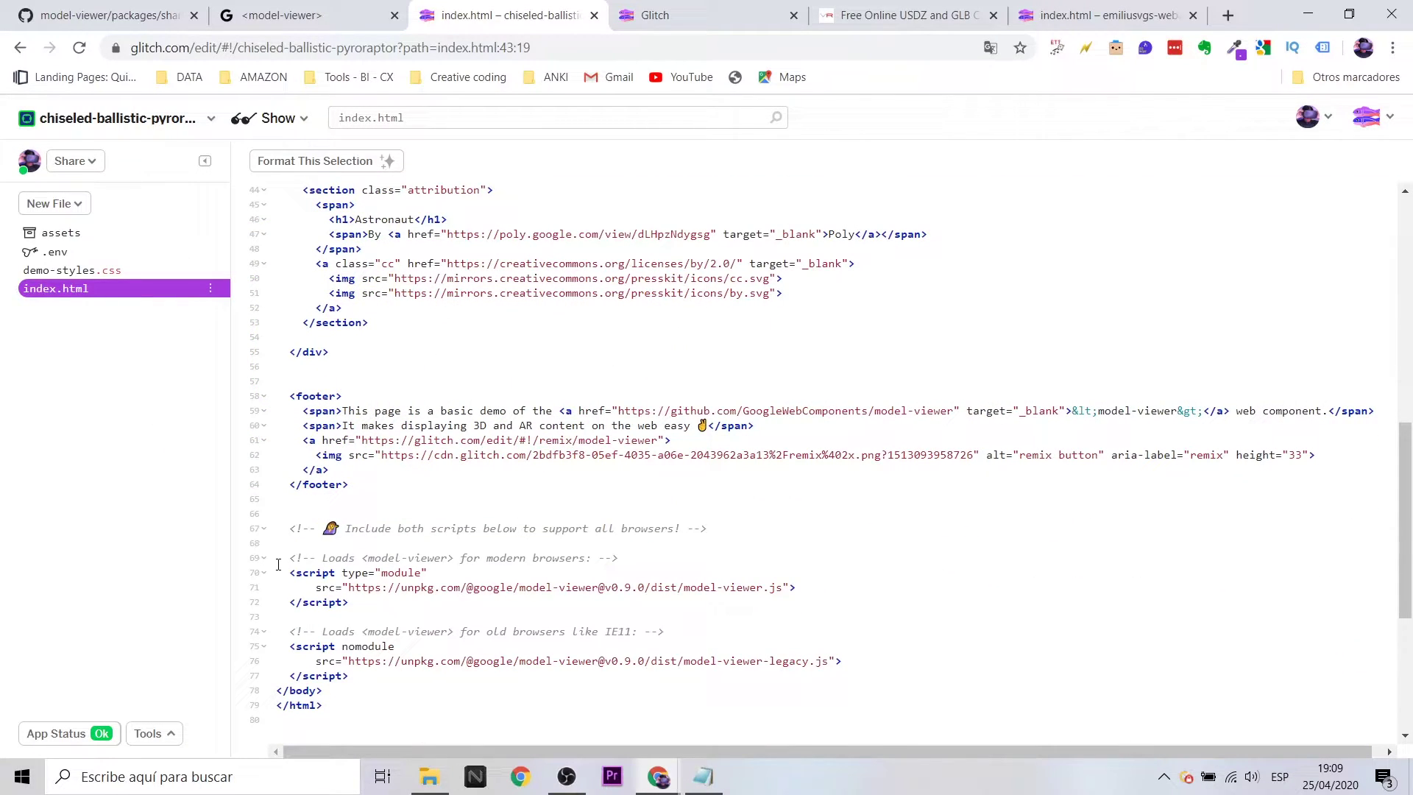
left_click_drag(278, 570, 826, 719)
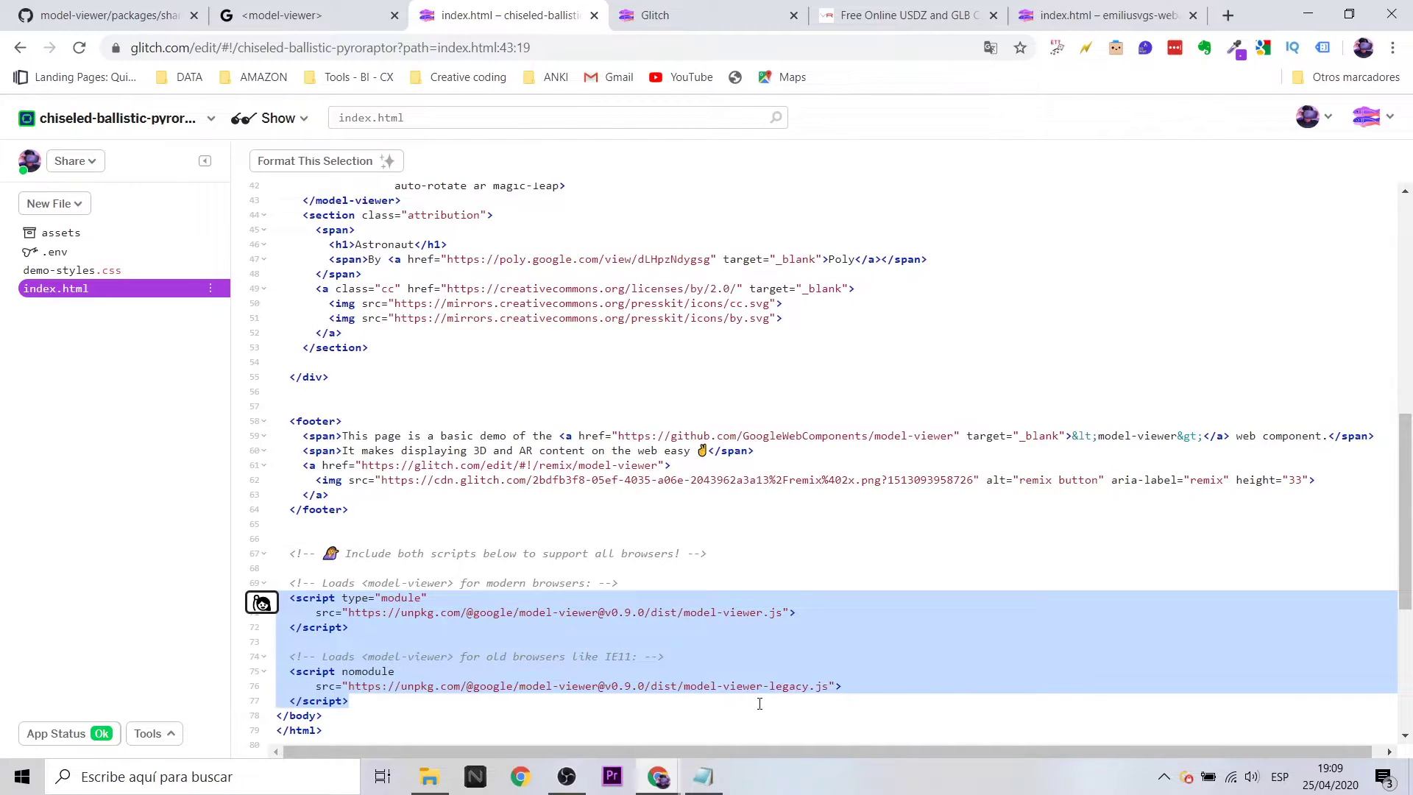
scroll(827, 685, "down", 4)
scroll(762, 562, "up", 2)
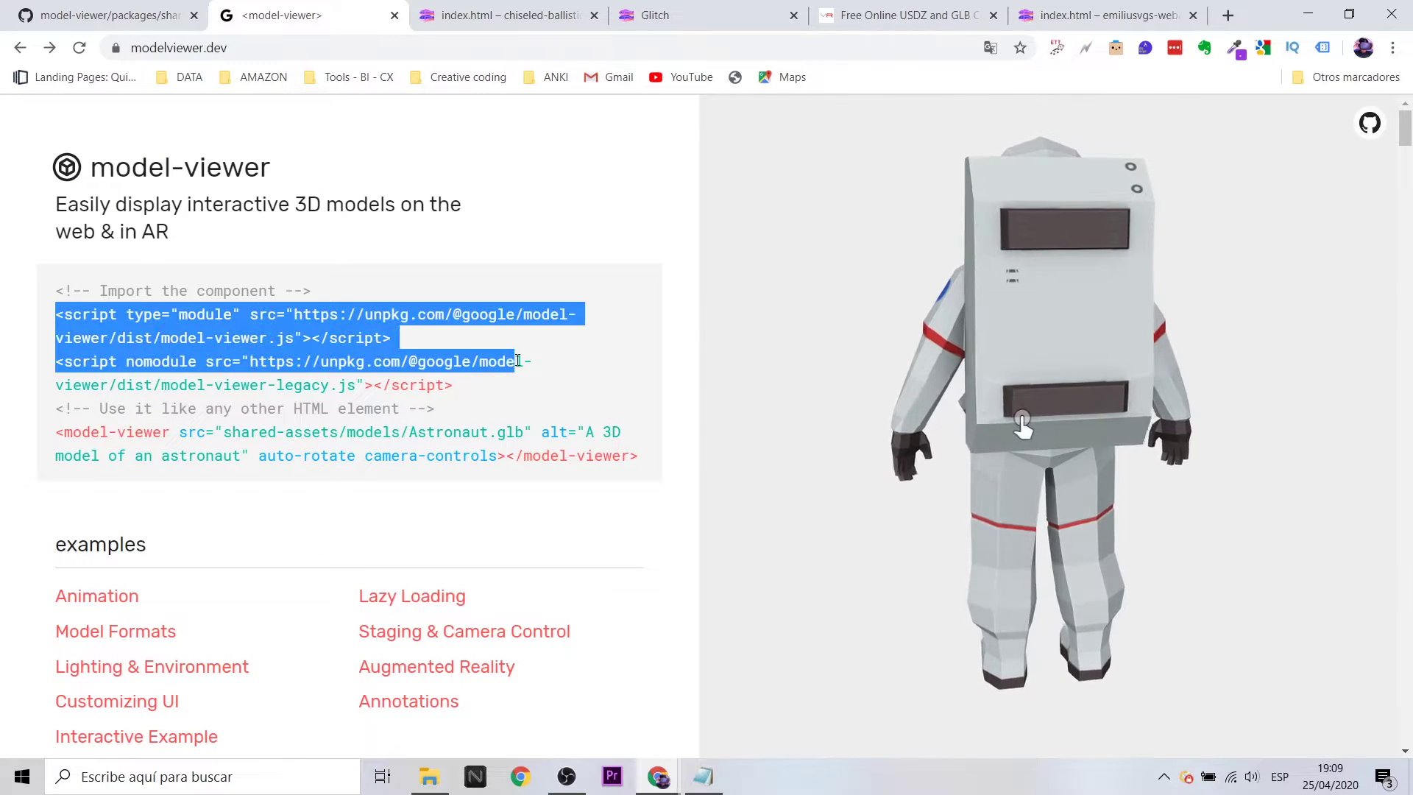
left_click(501, 6)
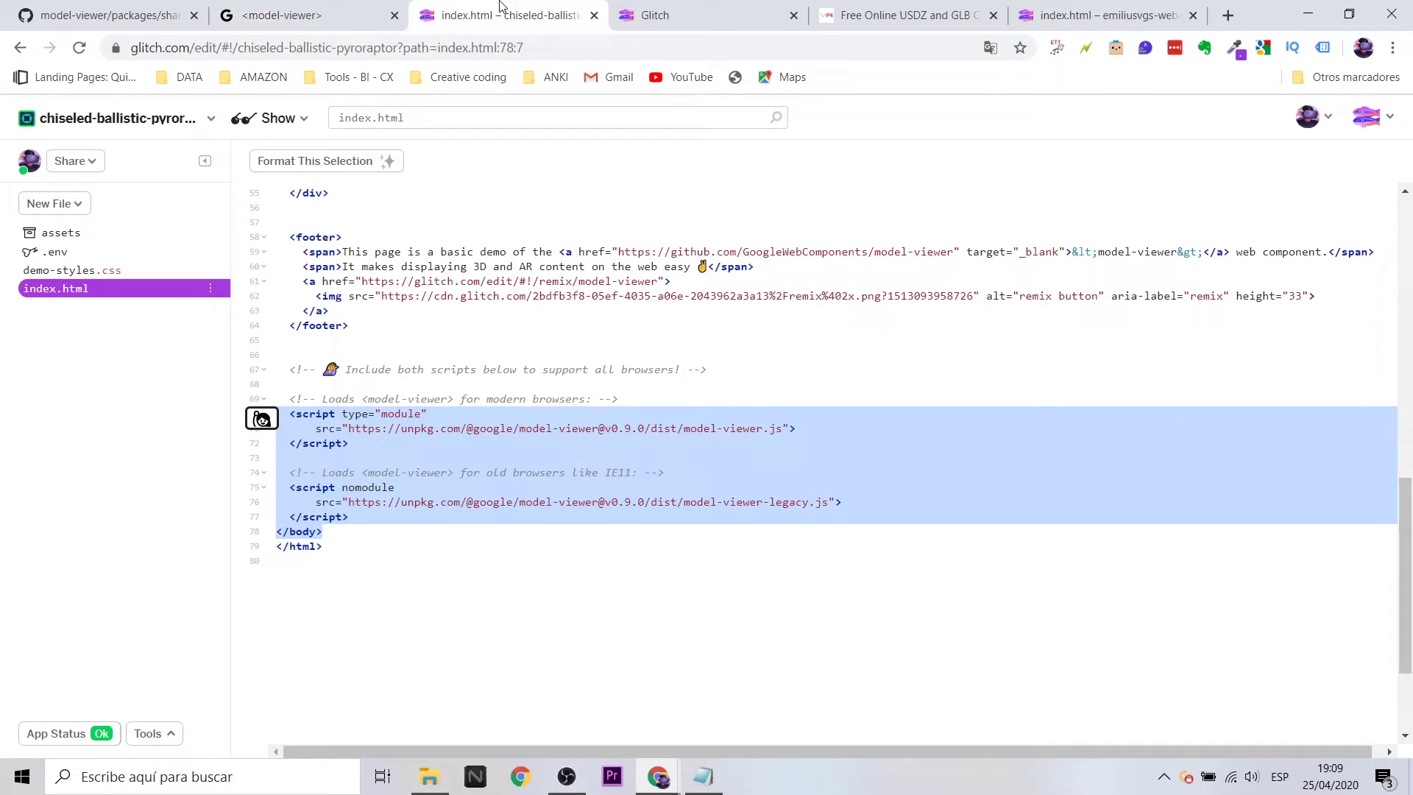
left_click(584, 576)
scroll(584, 574, "up", 3)
scroll(583, 559, "up", 3)
scroll(582, 544, "up", 3)
scroll(582, 523, "up", 2)
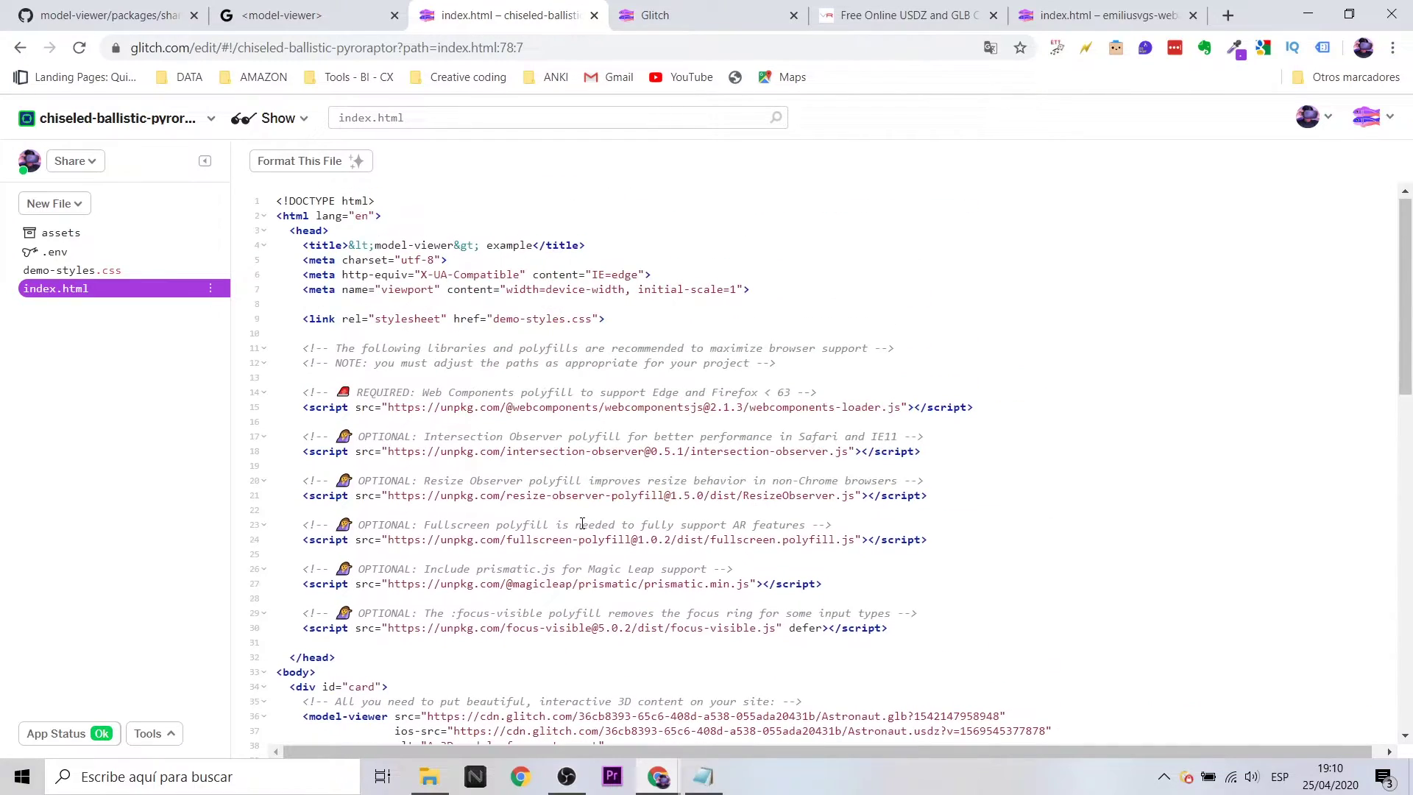
scroll(810, 368, "down", 2)
scroll(855, 531, "down", 1)
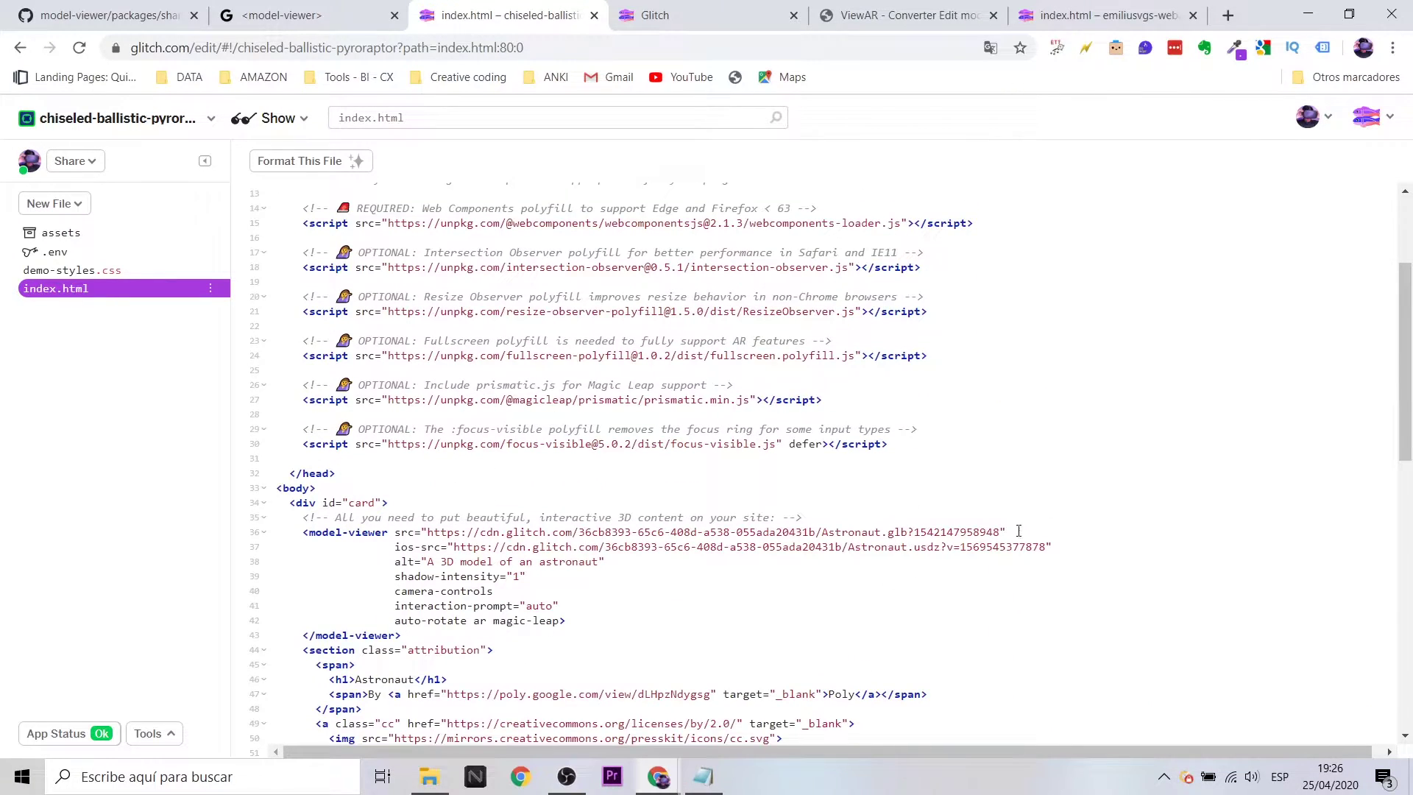
Select the Astronaut.glb src URL on line 36 and show the project's assets.
left_click_drag(1019, 531, 436, 530)
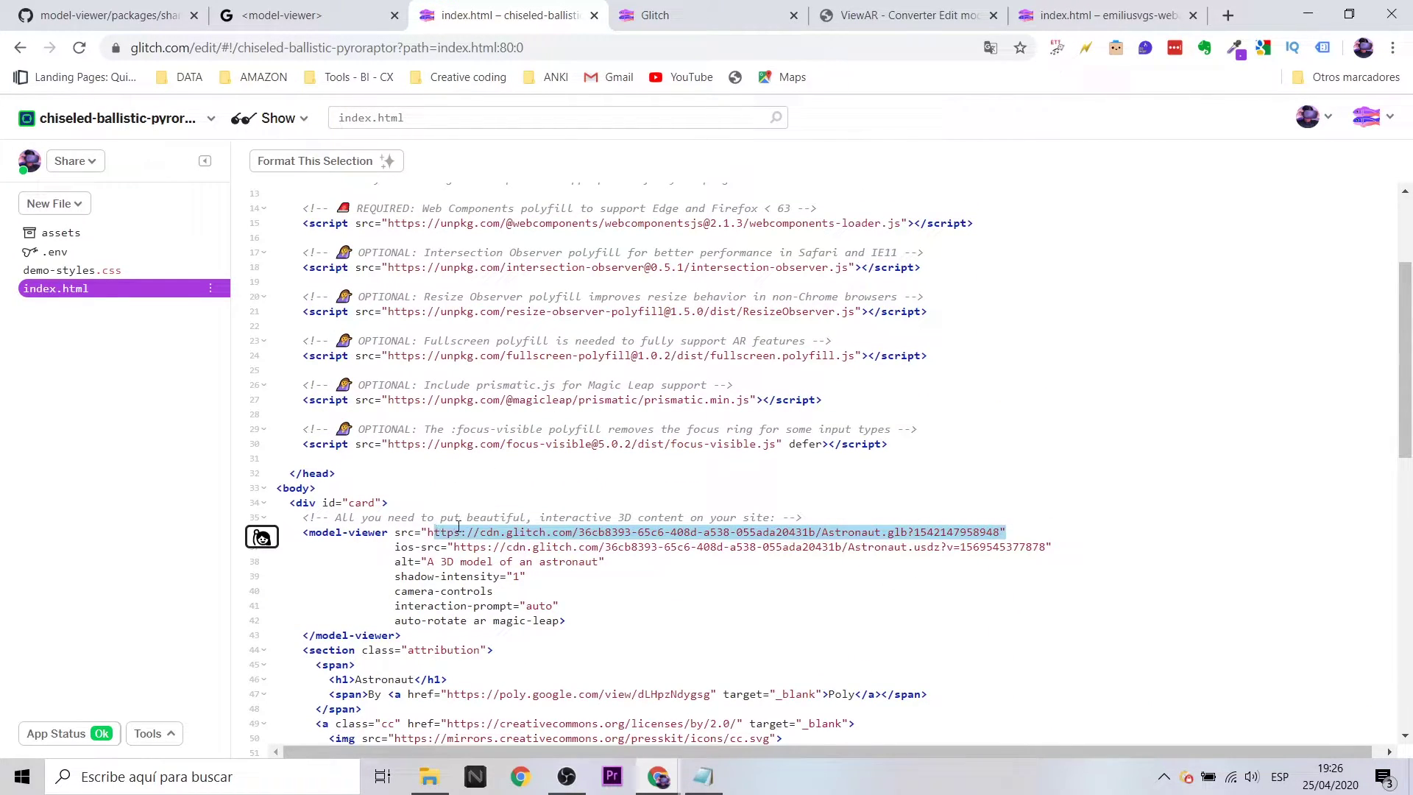
left_click(81, 233)
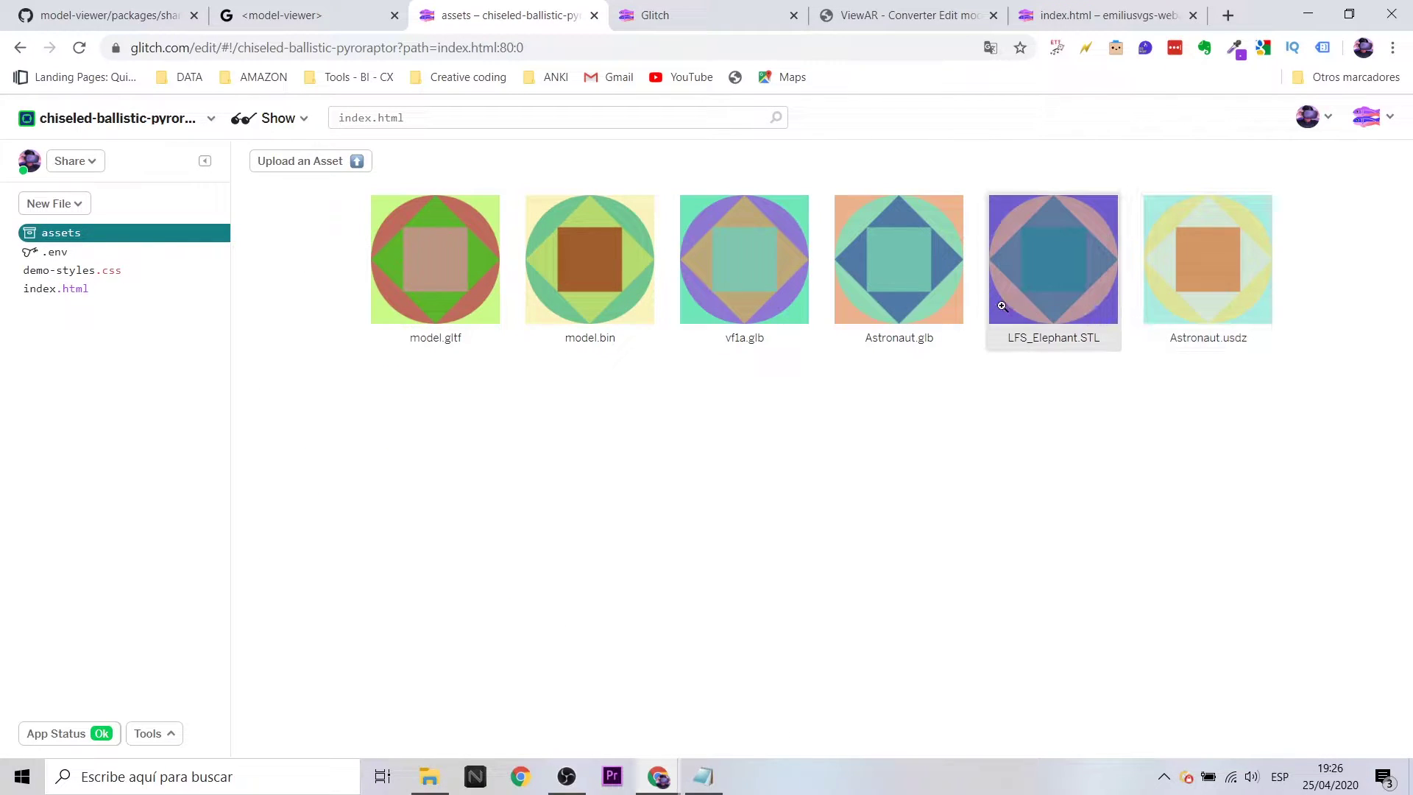
Upload RobotExpressive.glb (453kB) to the project assets and copy its CDN link.
left_click(341, 165)
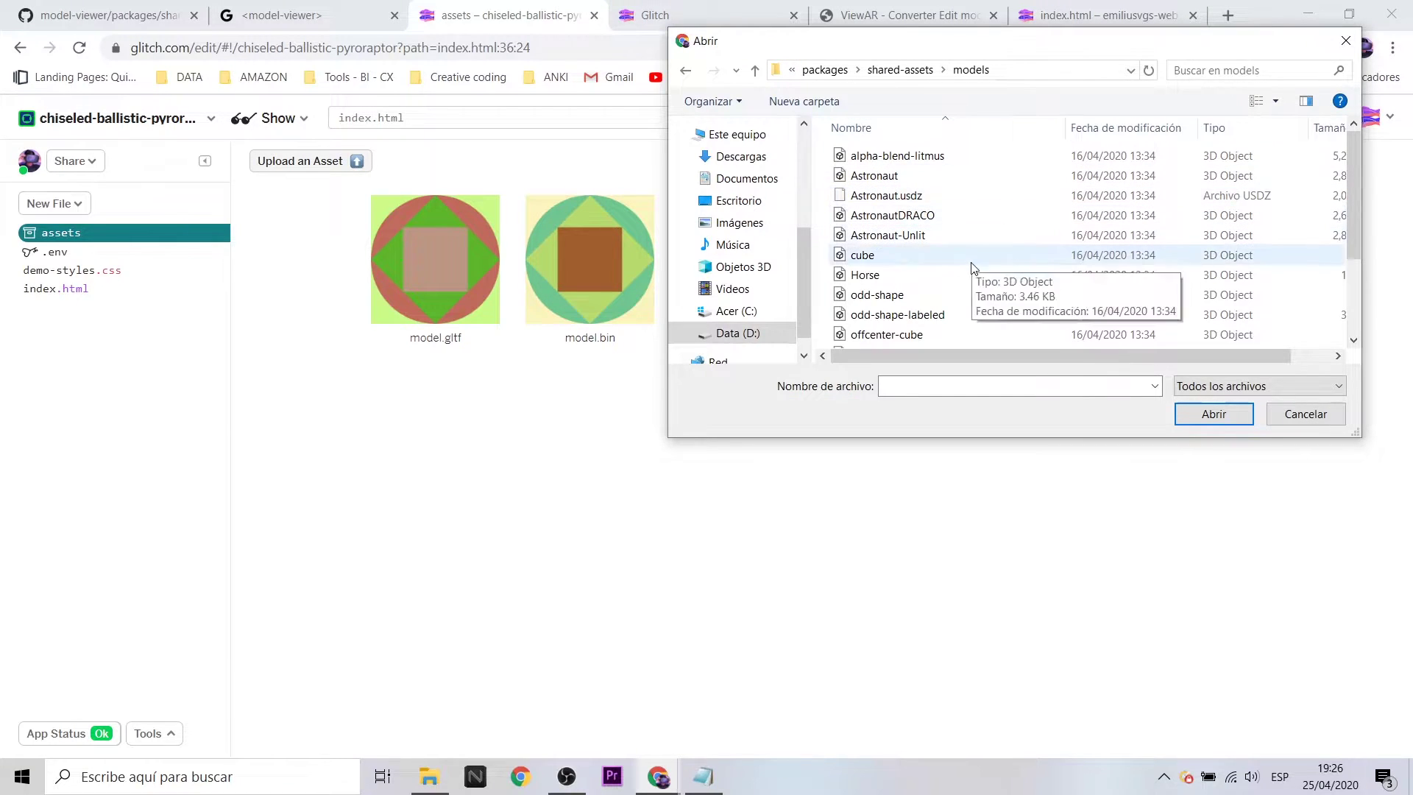
scroll(972, 320, "down", 2)
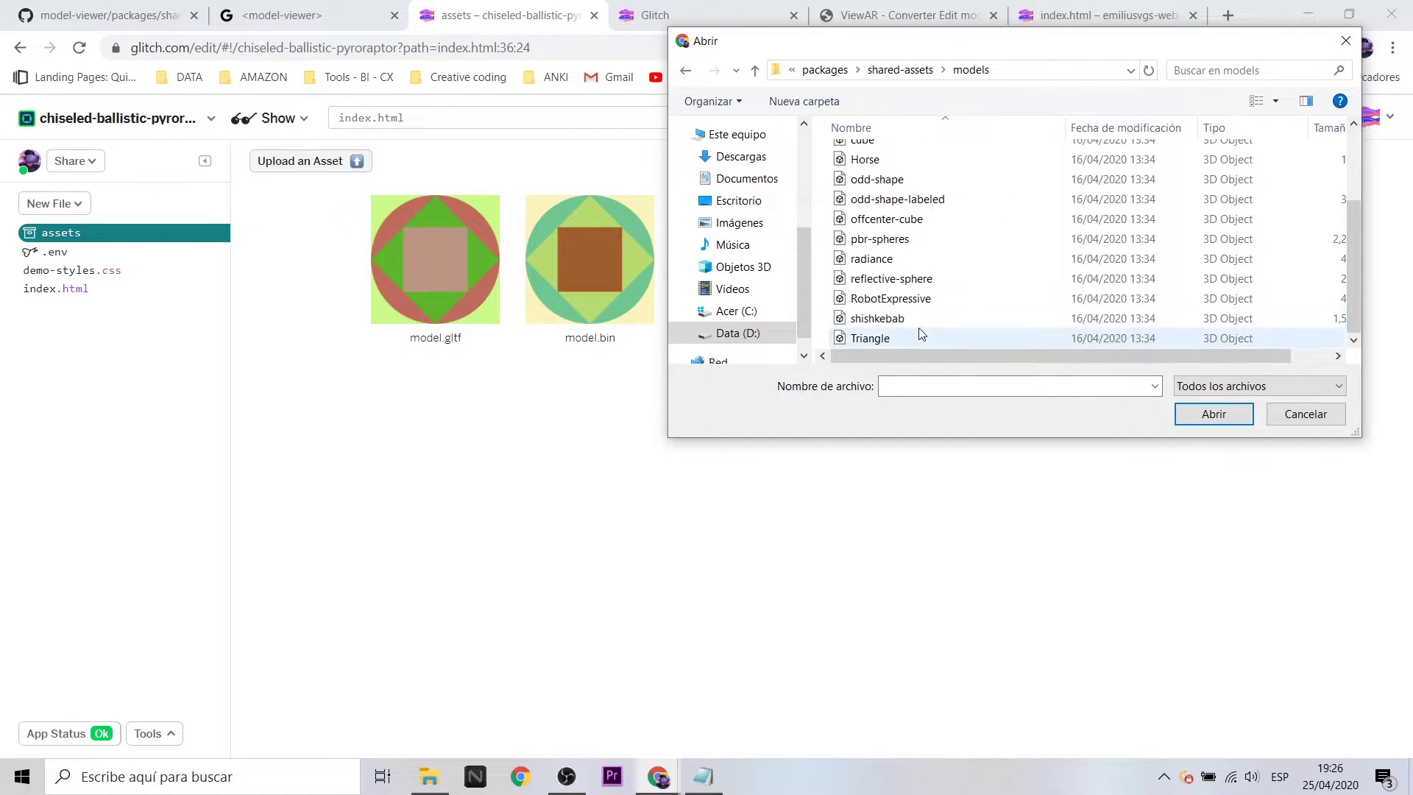
left_click(926, 300)
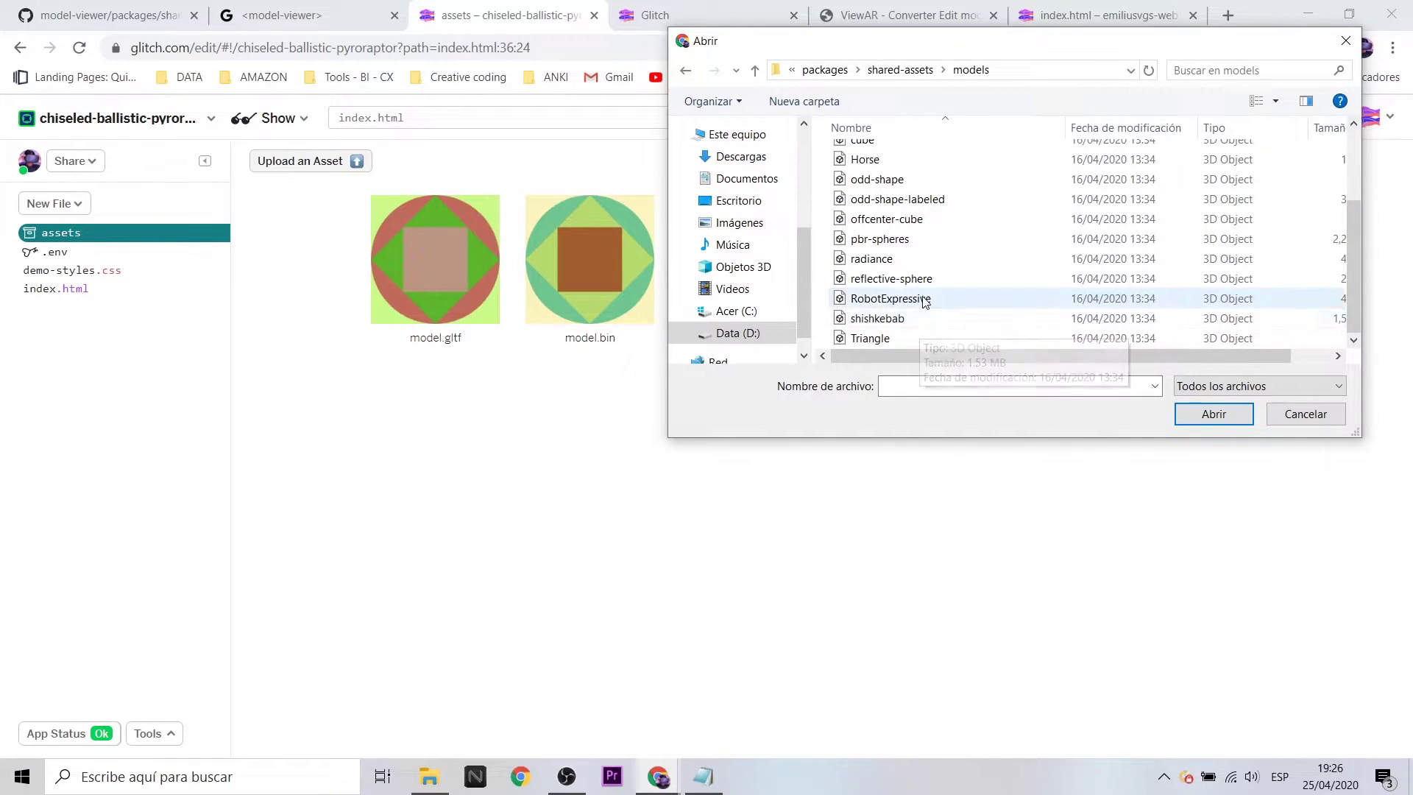
left_click(1200, 418)
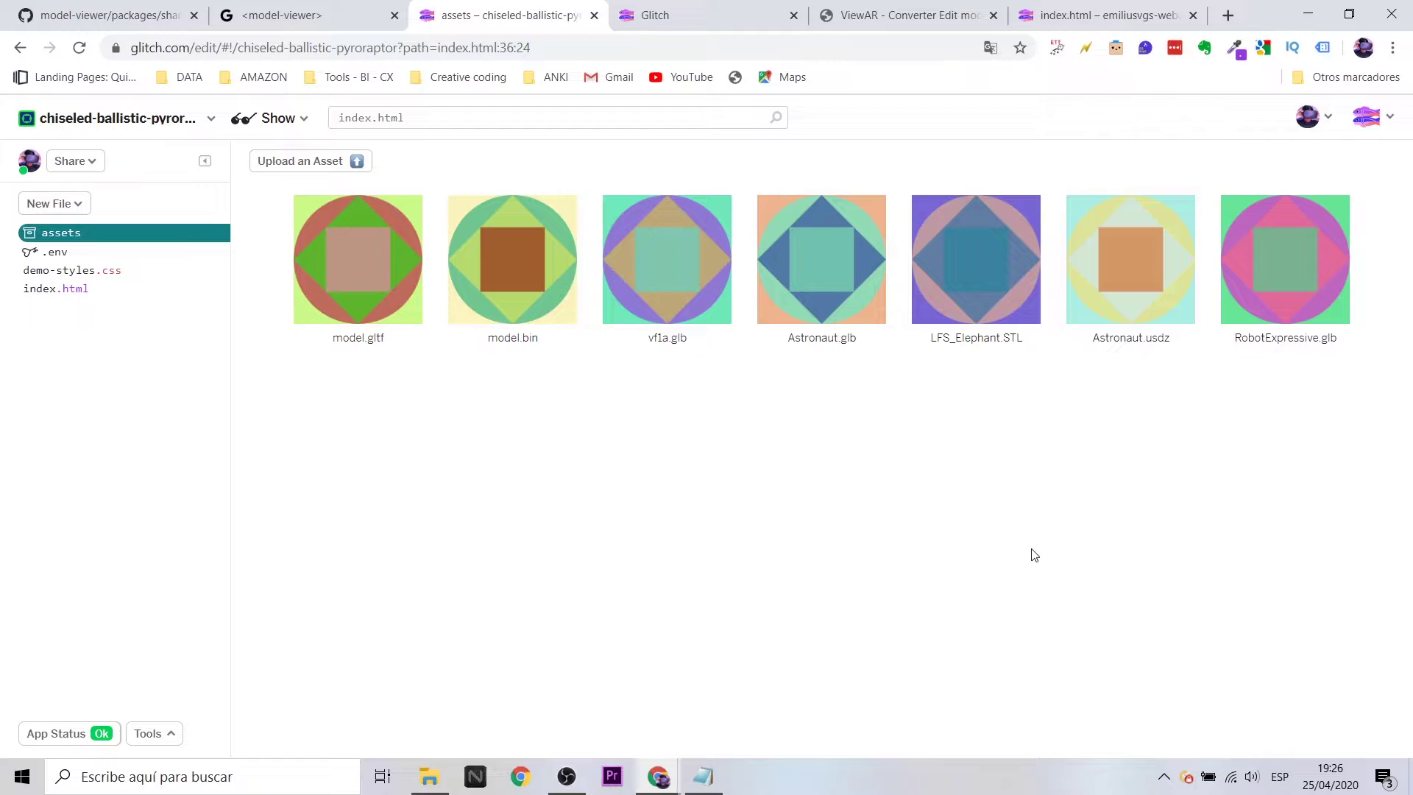
left_click(1310, 268)
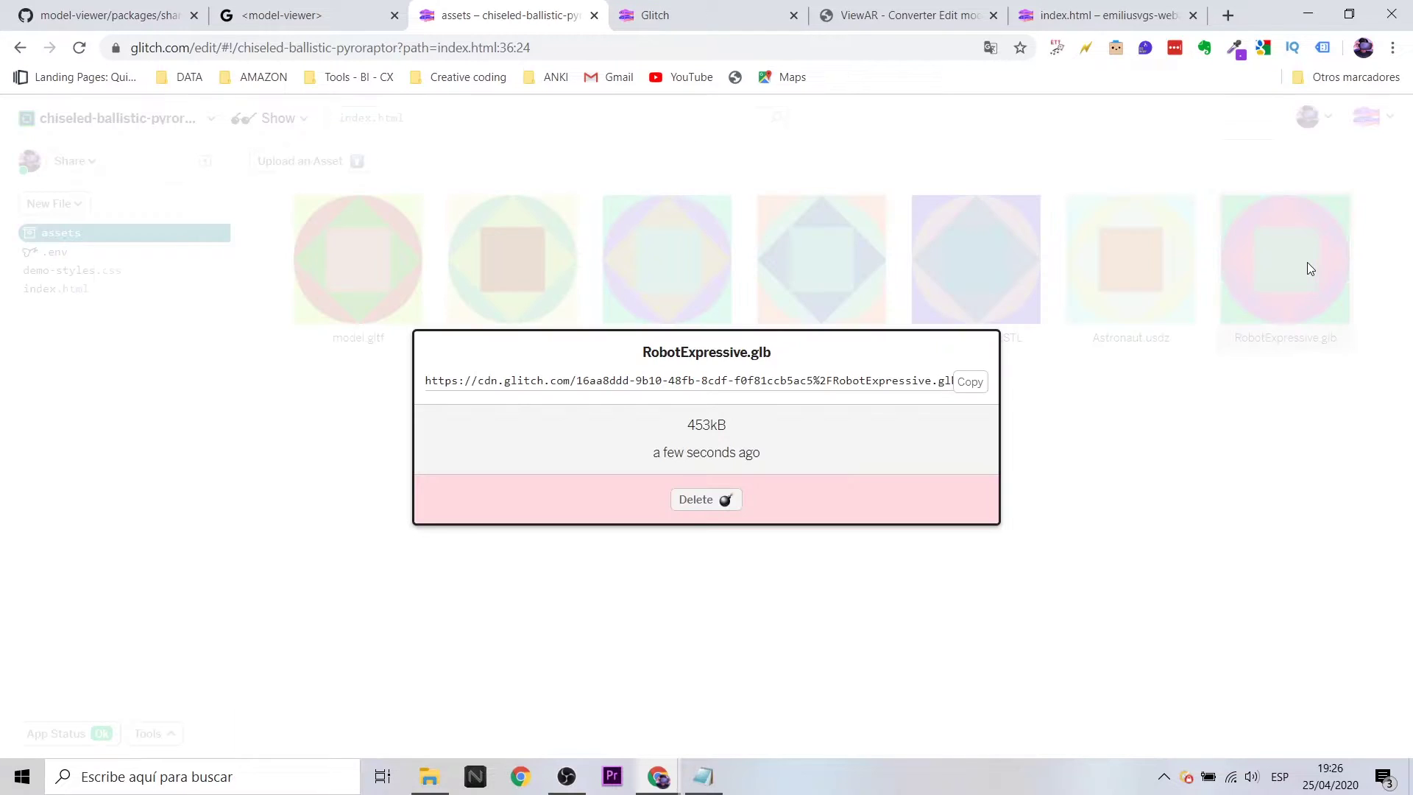
left_click(964, 383)
left_click(1111, 439)
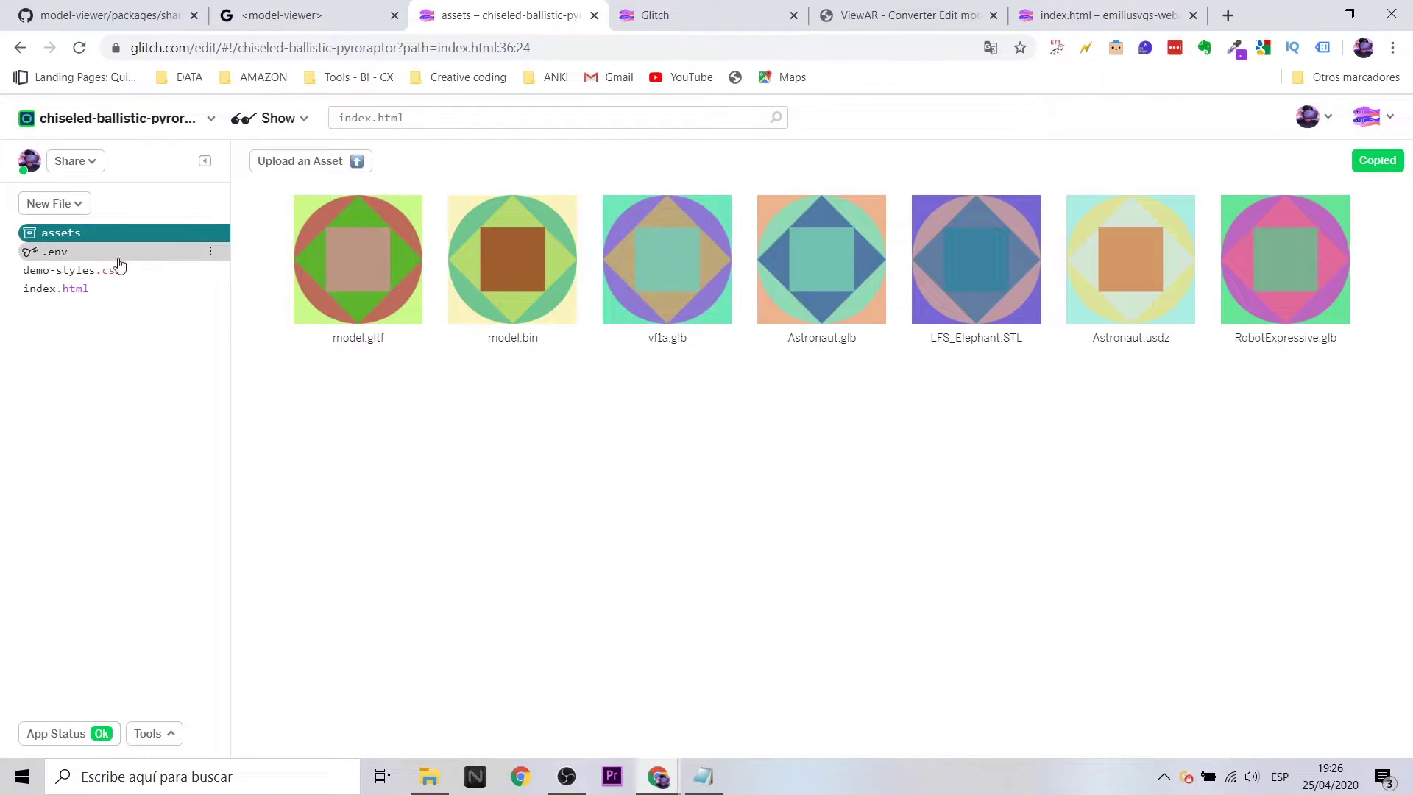
In index.html, replace the Astronaut.glb link on line 36 with the RobotExpressive.glb link.
left_click(72, 289)
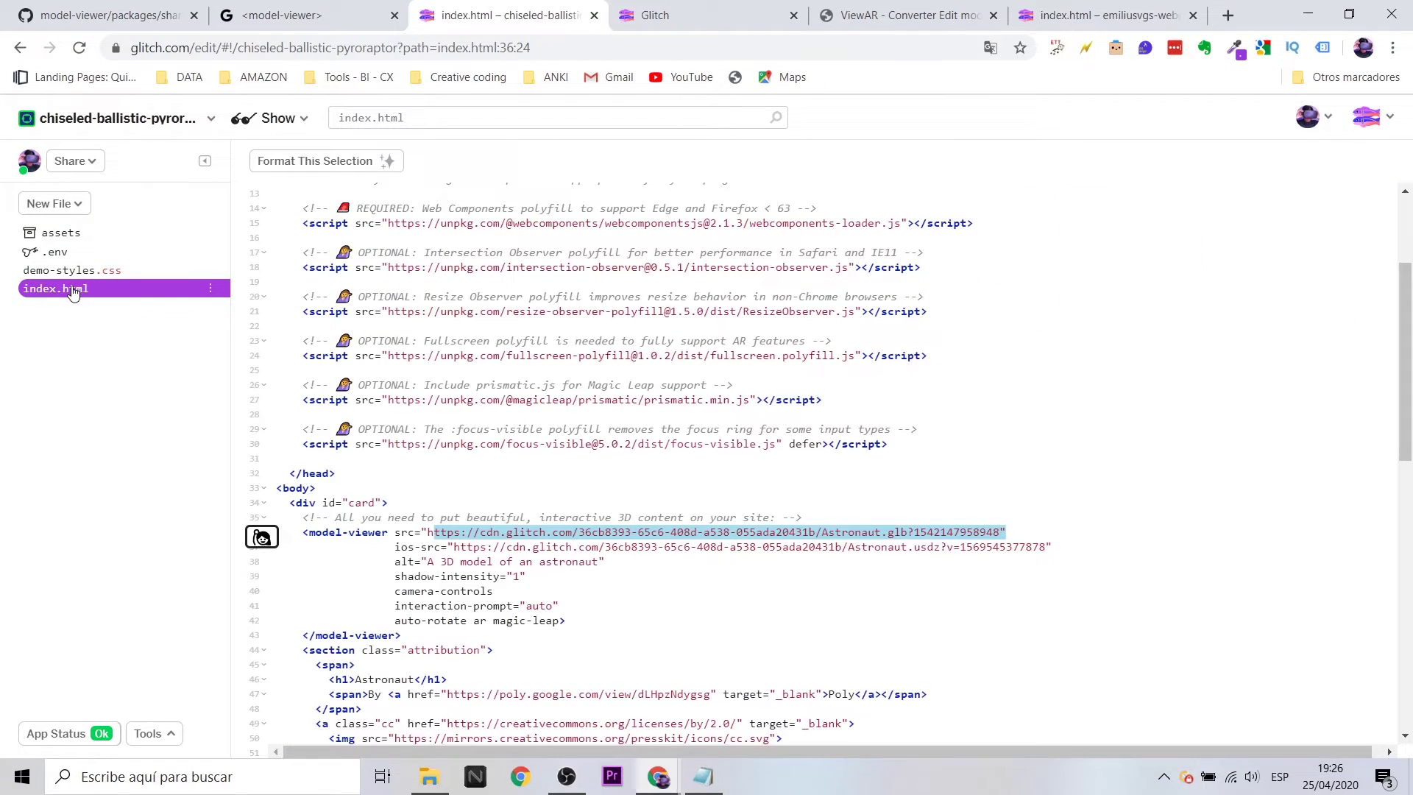
left_click(430, 533)
left_click_drag(428, 533, 1001, 532)
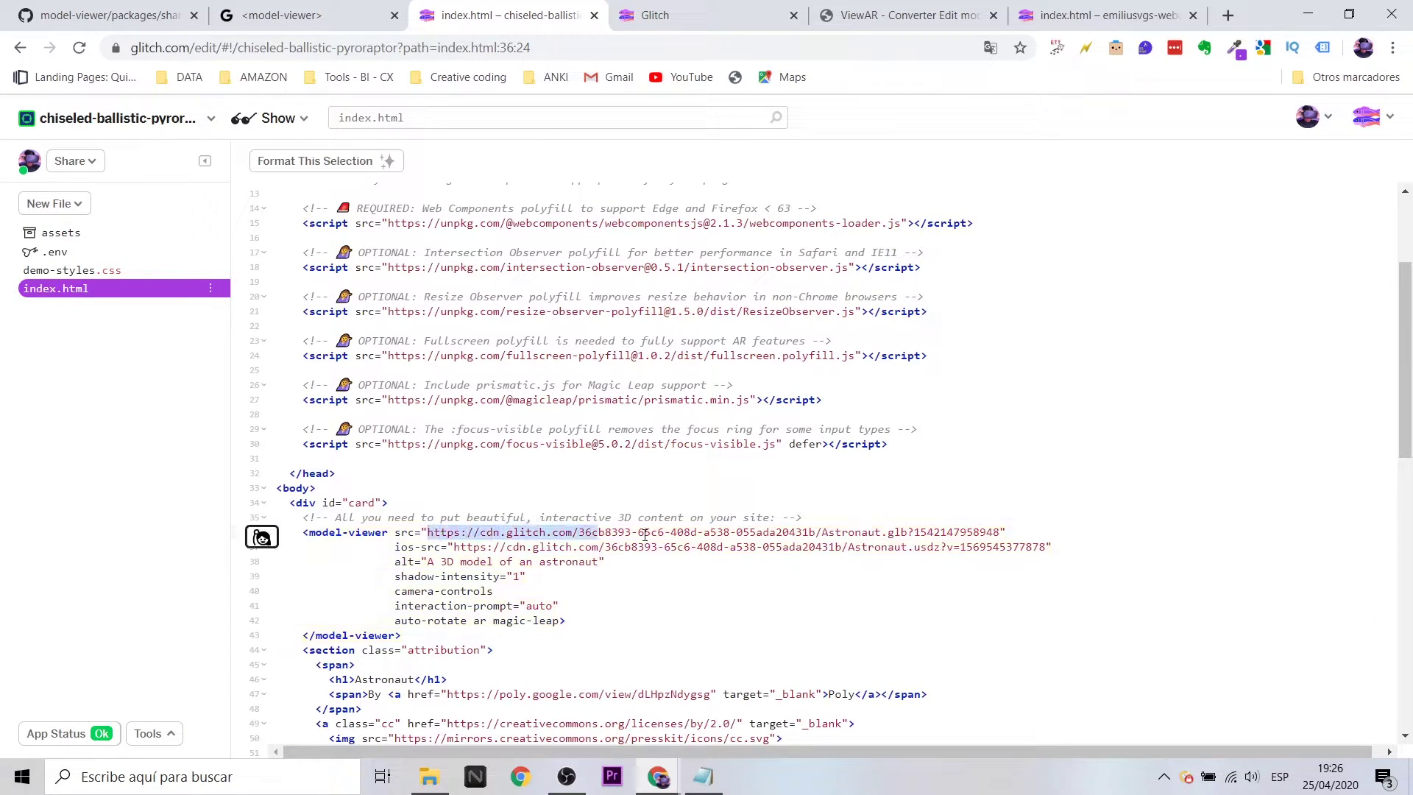
key("ctrl+v")
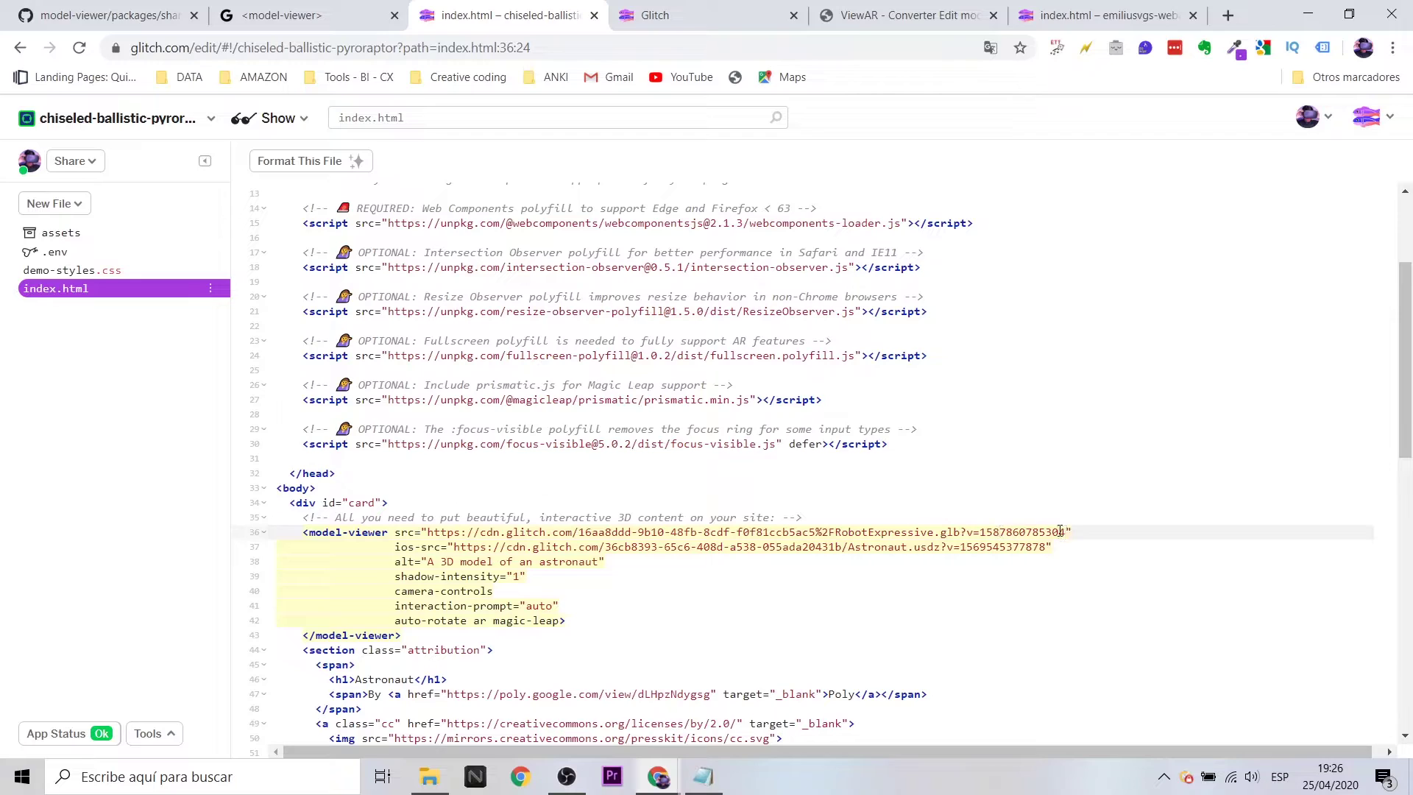
left_click(1105, 566)
left_click(1086, 523)
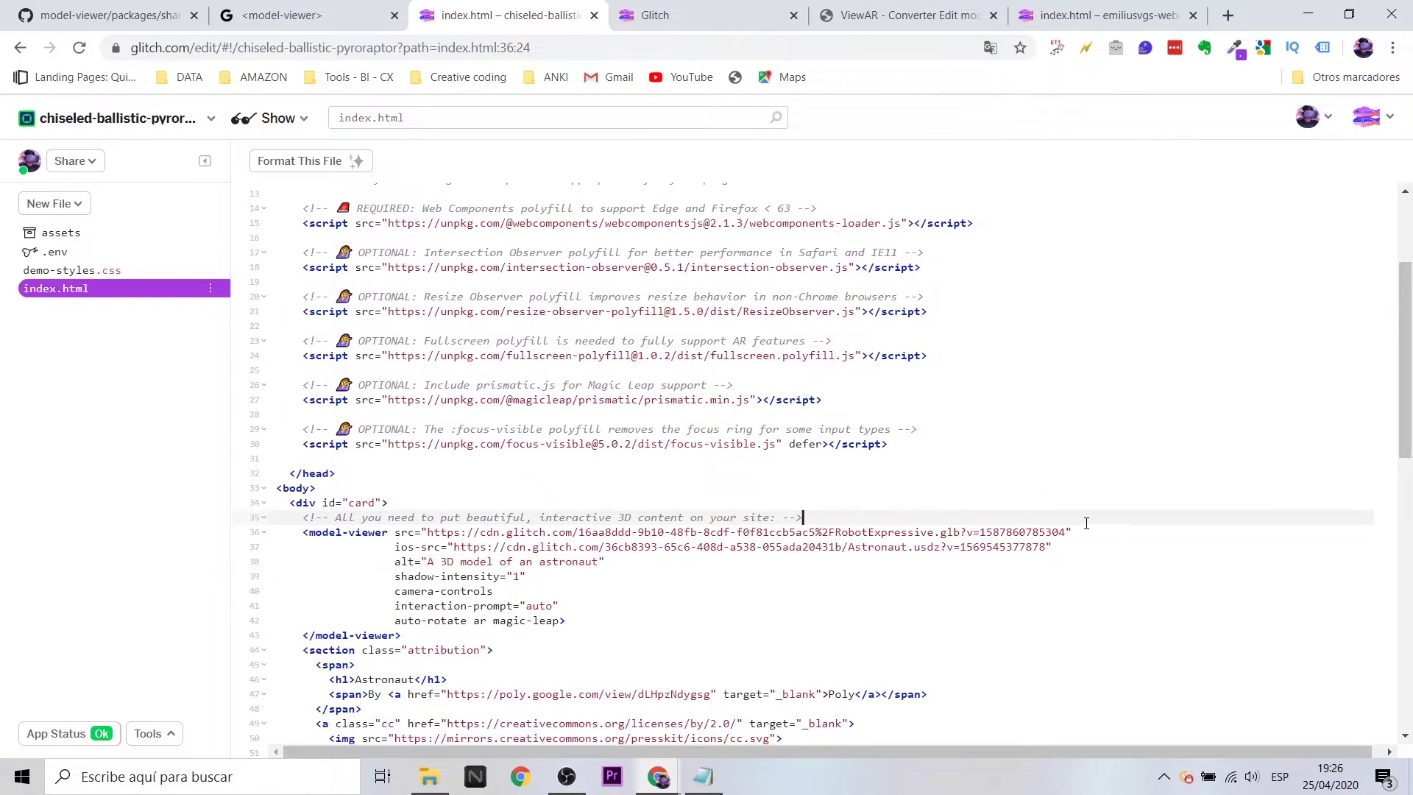
left_click(1091, 533)
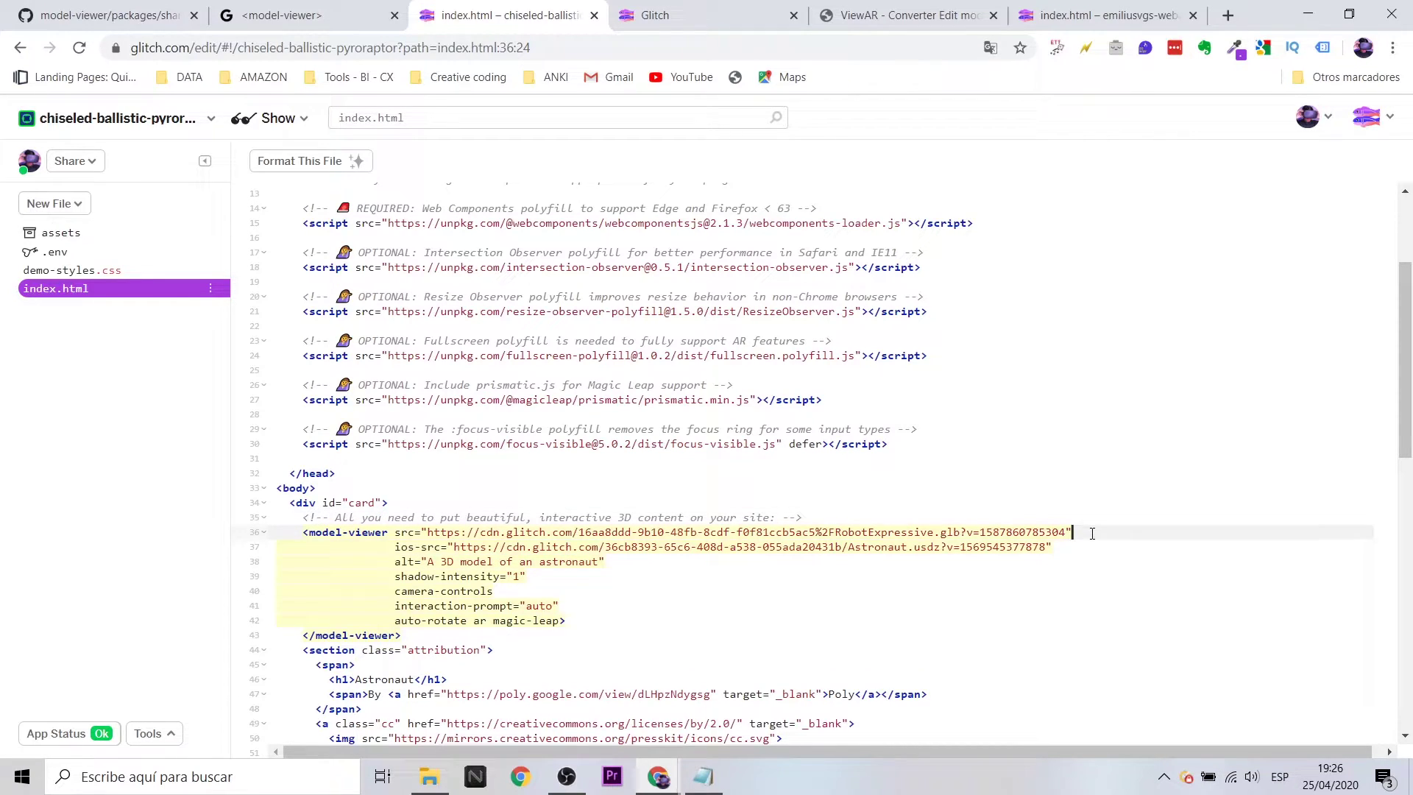
Copy the project's Live App link from the Share options.
left_click(79, 163)
left_click(166, 236)
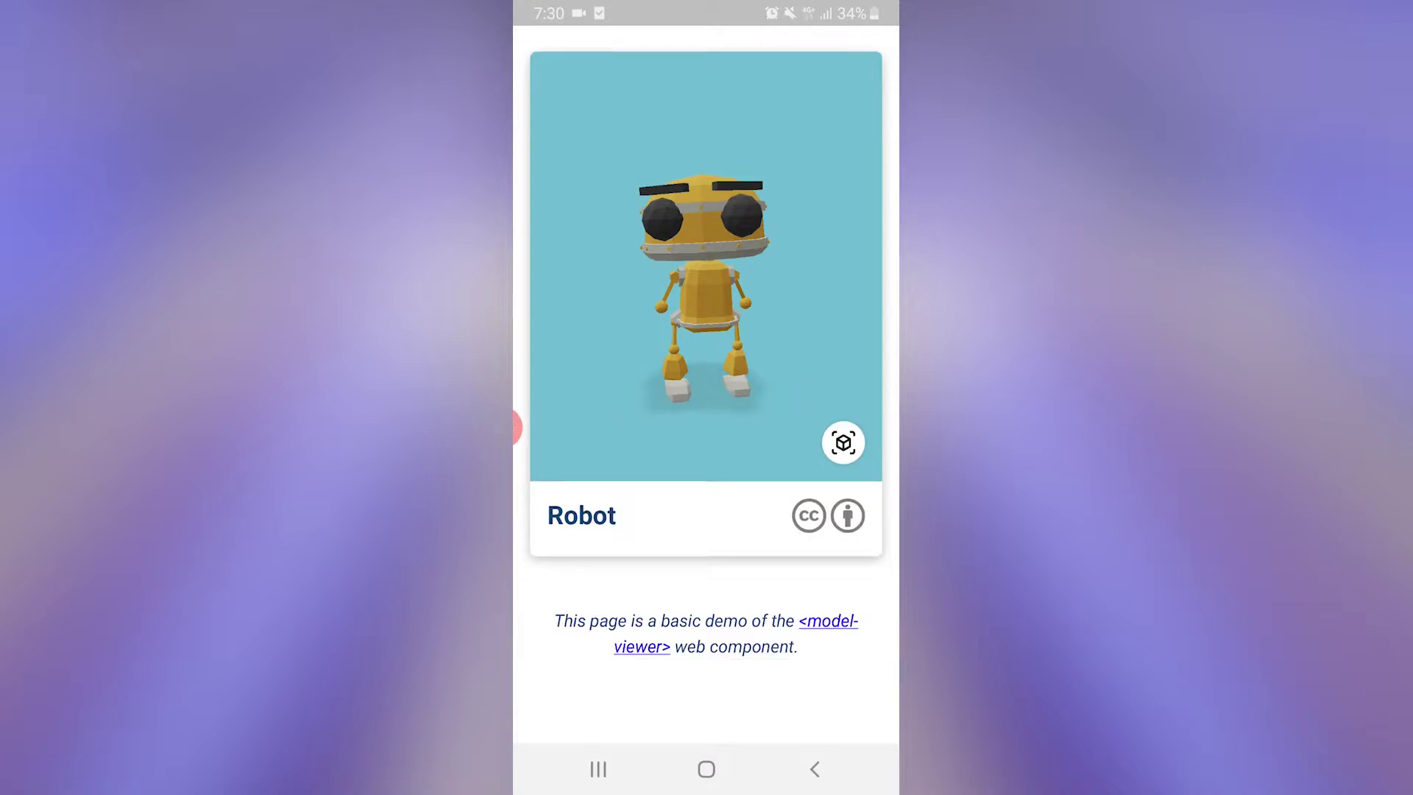
left_click(844, 442)
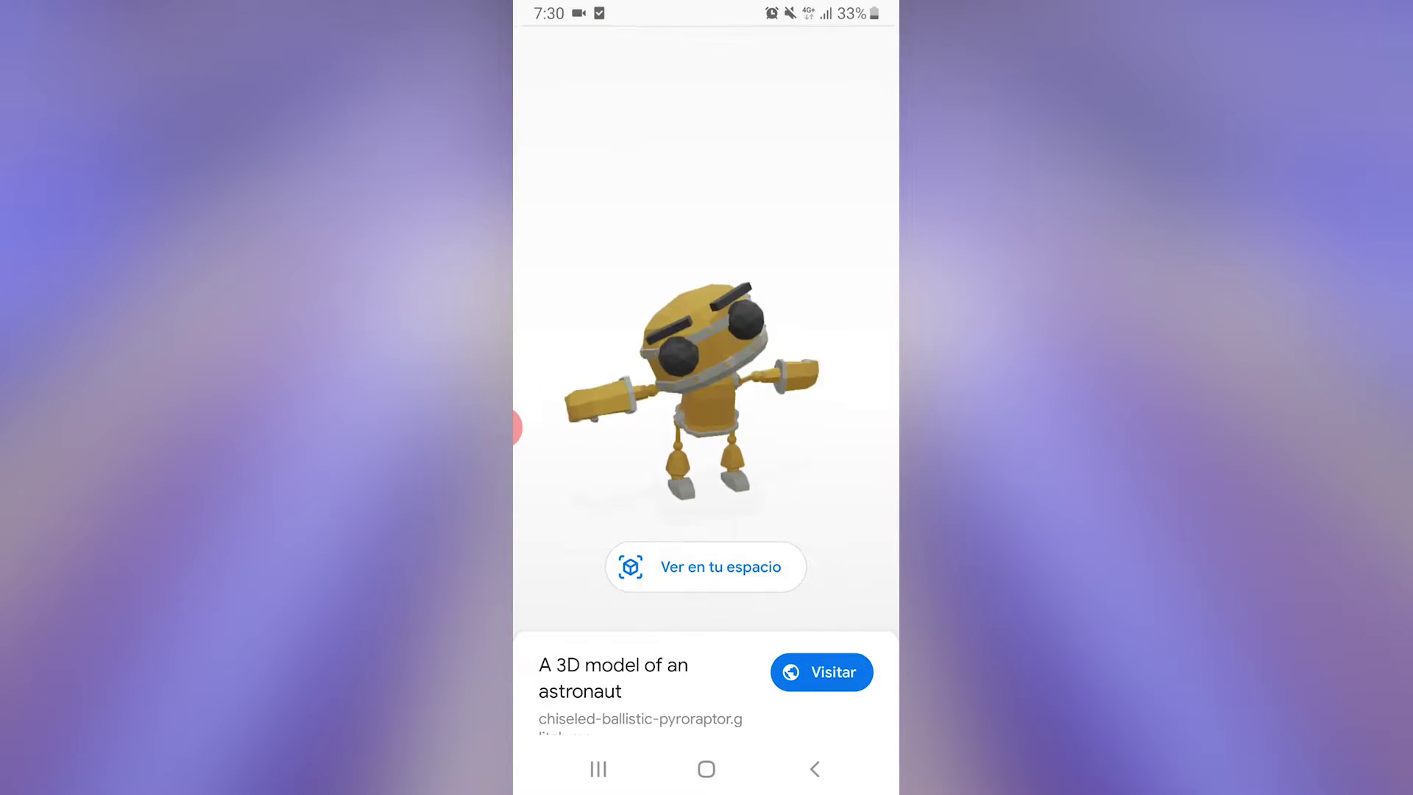
Place the yellow robot on the floor with 'Ver en tu espacio', then pinch to shrink and enlarge it.
left_click(705, 567)
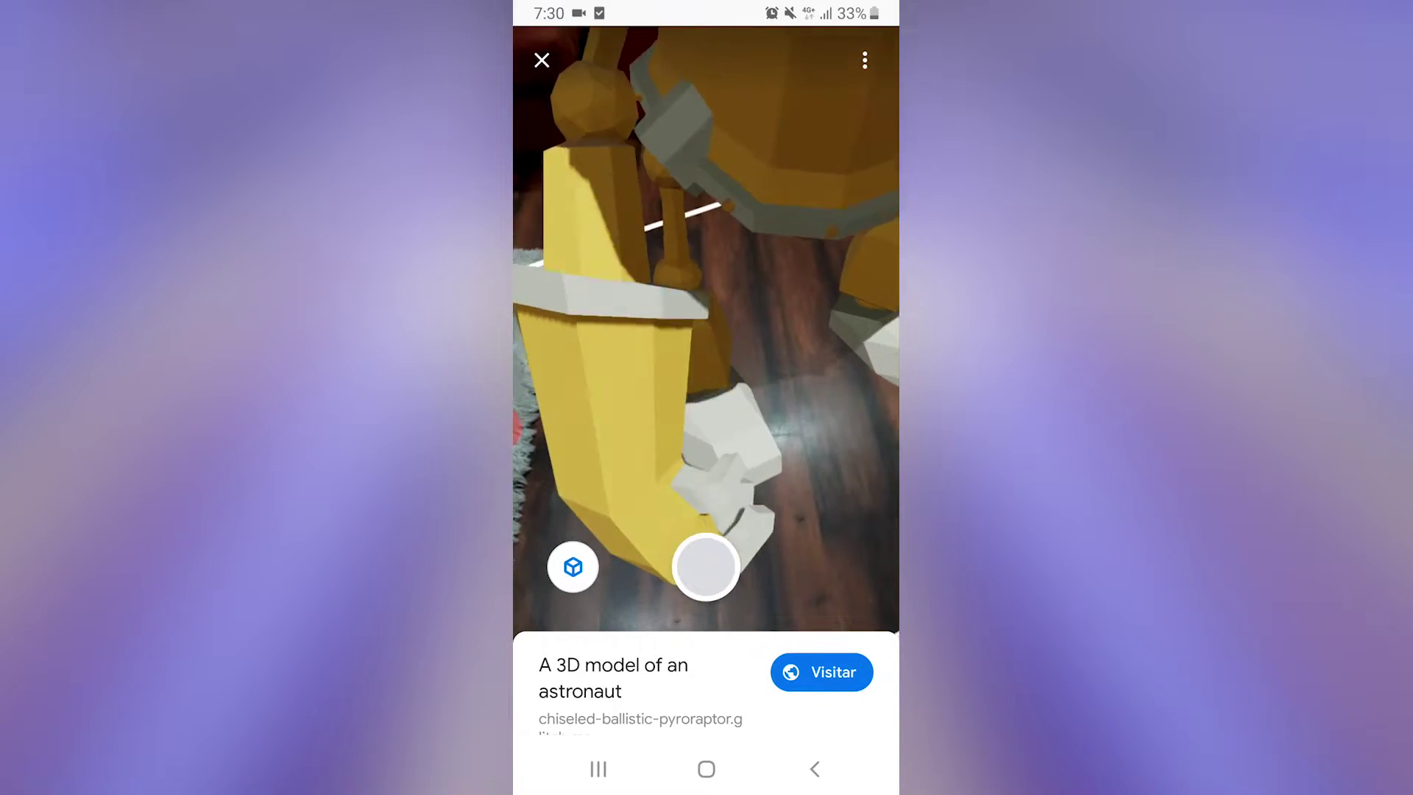
scroll(706, 294, "down", 5)
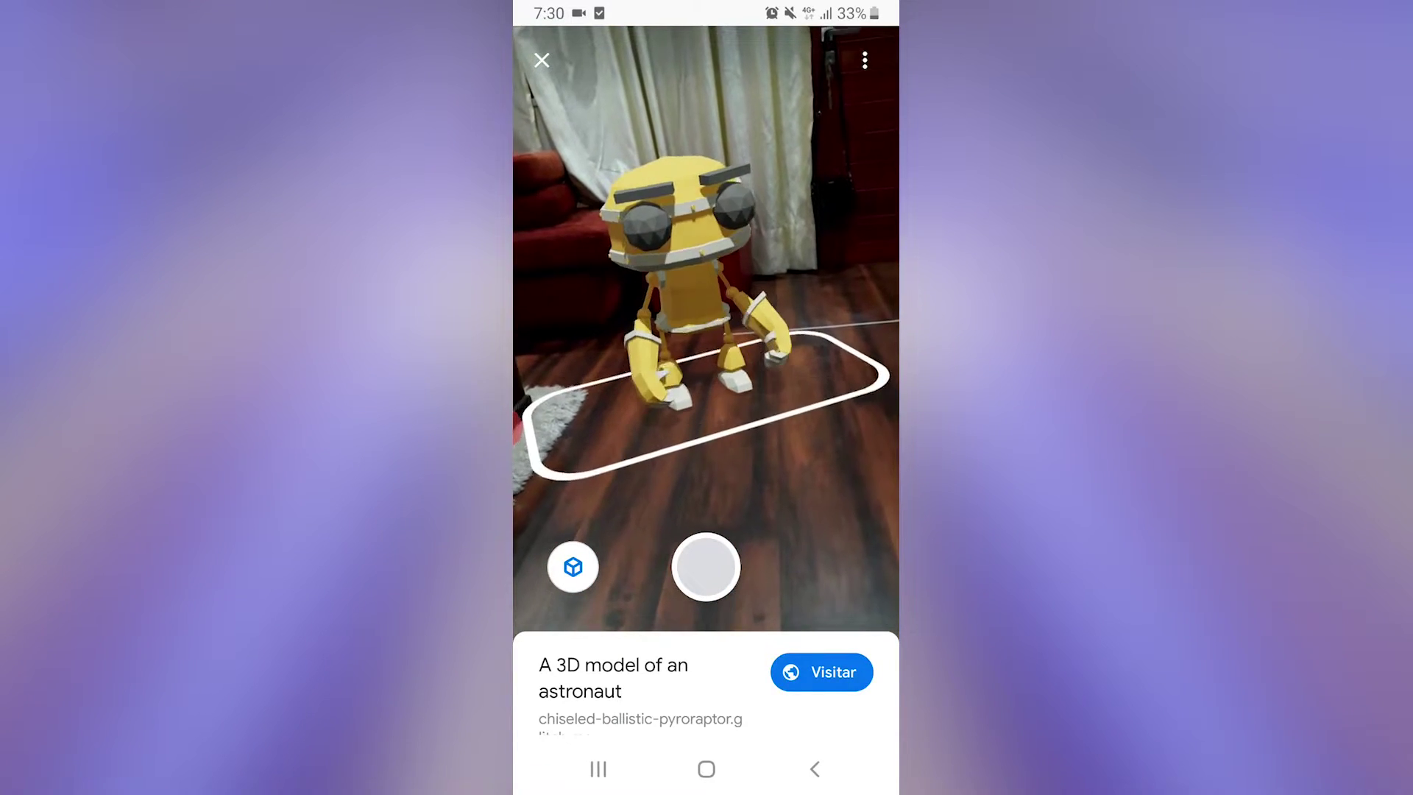
scroll(692, 295, "up", 2)
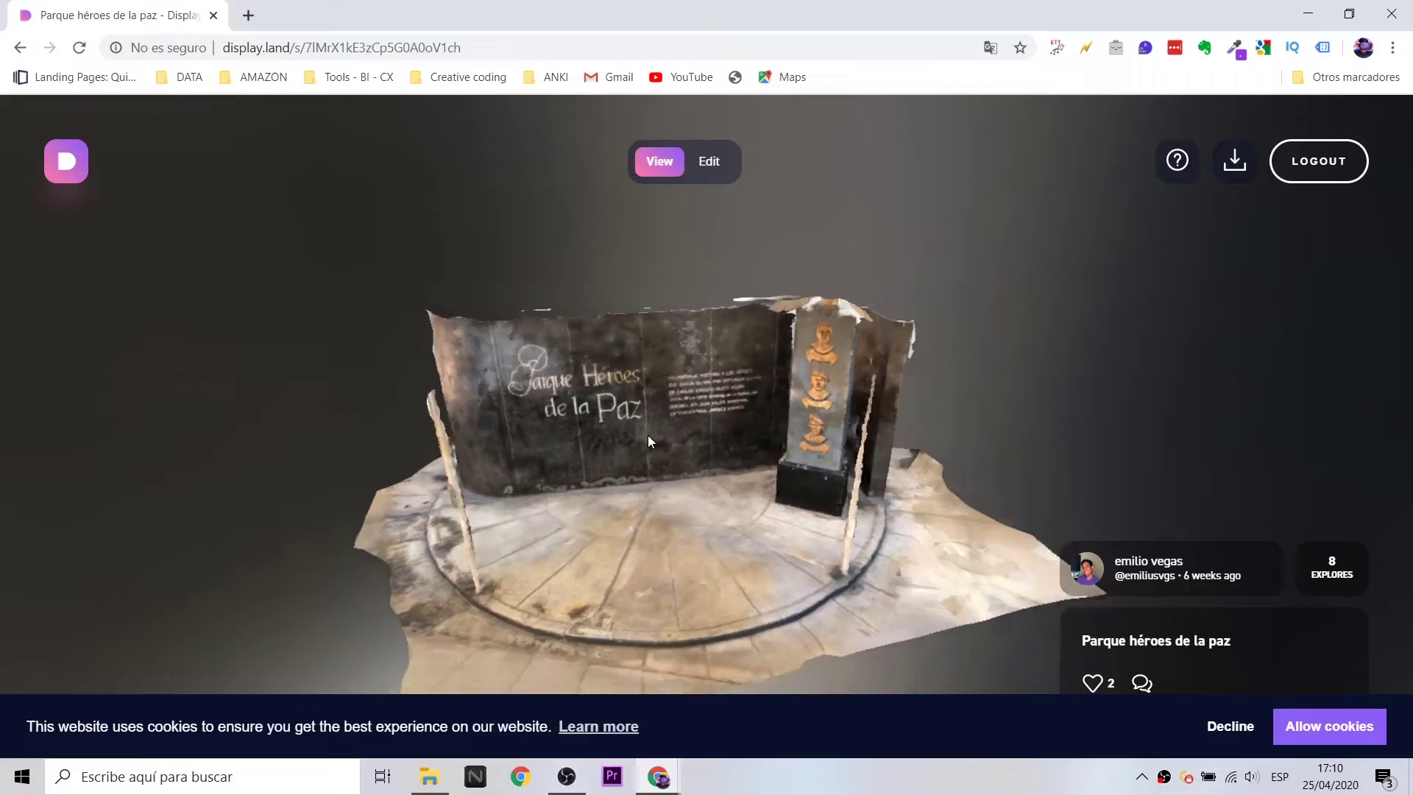
Orbit the Parque héroes de la paz scan to a frontal view of the monument wall.
mouse_move(648, 441)
left_mouse_down()
mouse_move(538, 413)
mouse_move(770, 435)
mouse_move(564, 478)
mouse_move(245, 392)
mouse_move(192, 352)
mouse_move(927, 400)
left_mouse_up()
scroll(954, 441, "up", 3)
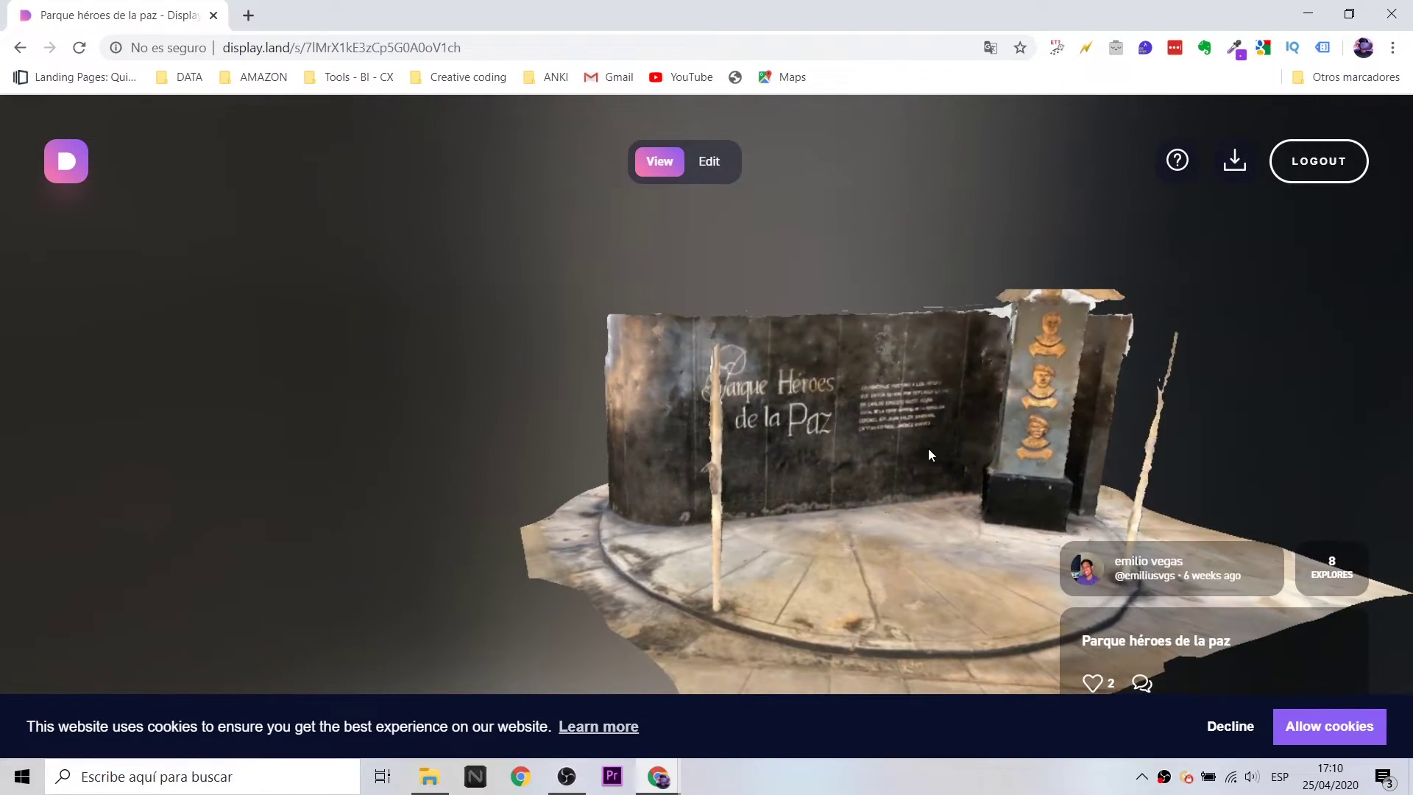
mouse_move(929, 449)
left_mouse_down()
mouse_move(761, 434)
mouse_move(793, 437)
mouse_move(704, 393)
mouse_move(598, 403)
mouse_move(642, 420)
mouse_move(900, 390)
mouse_move(549, 404)
left_mouse_up()
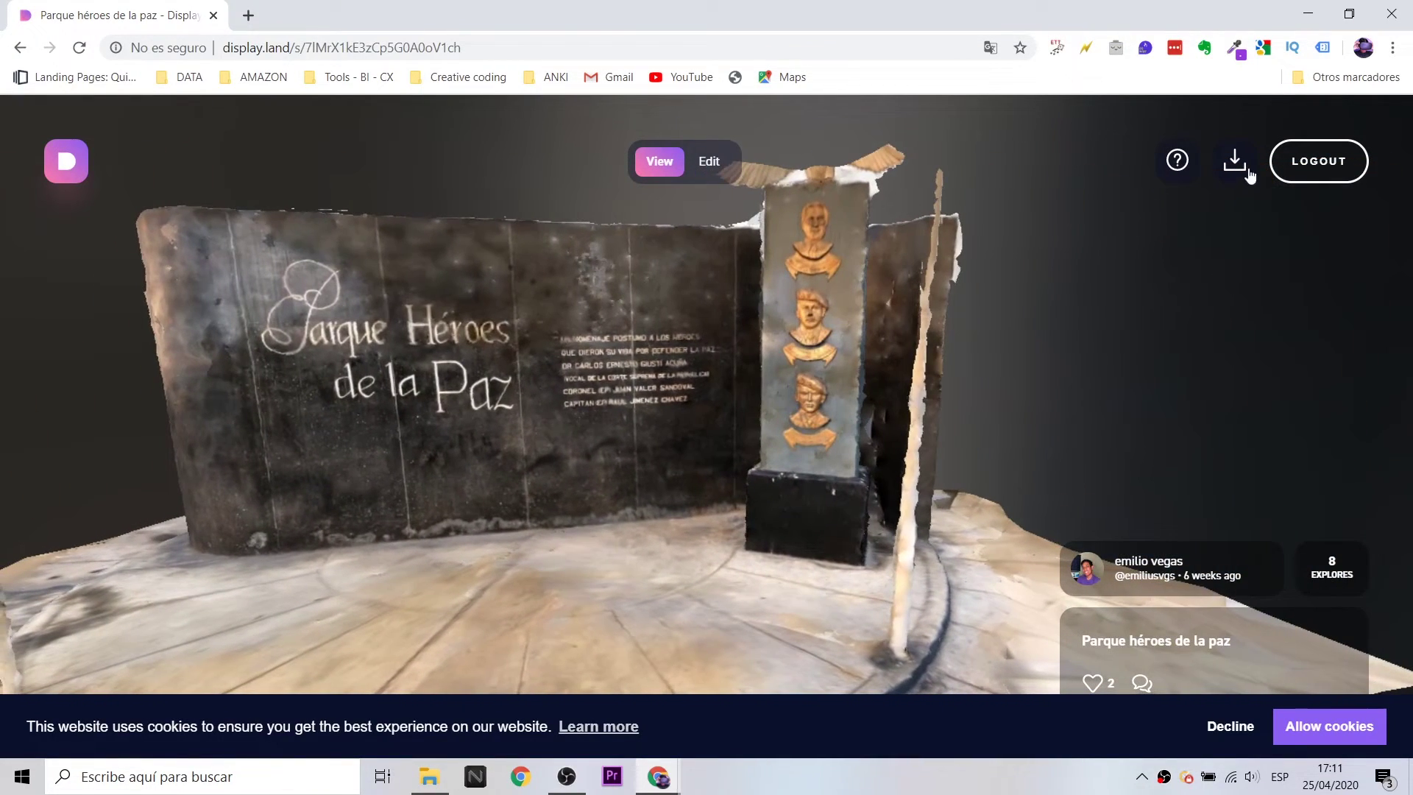
Download the scan as a GLTF 3D Mesh zip.
left_click(1239, 162)
left_click(787, 451)
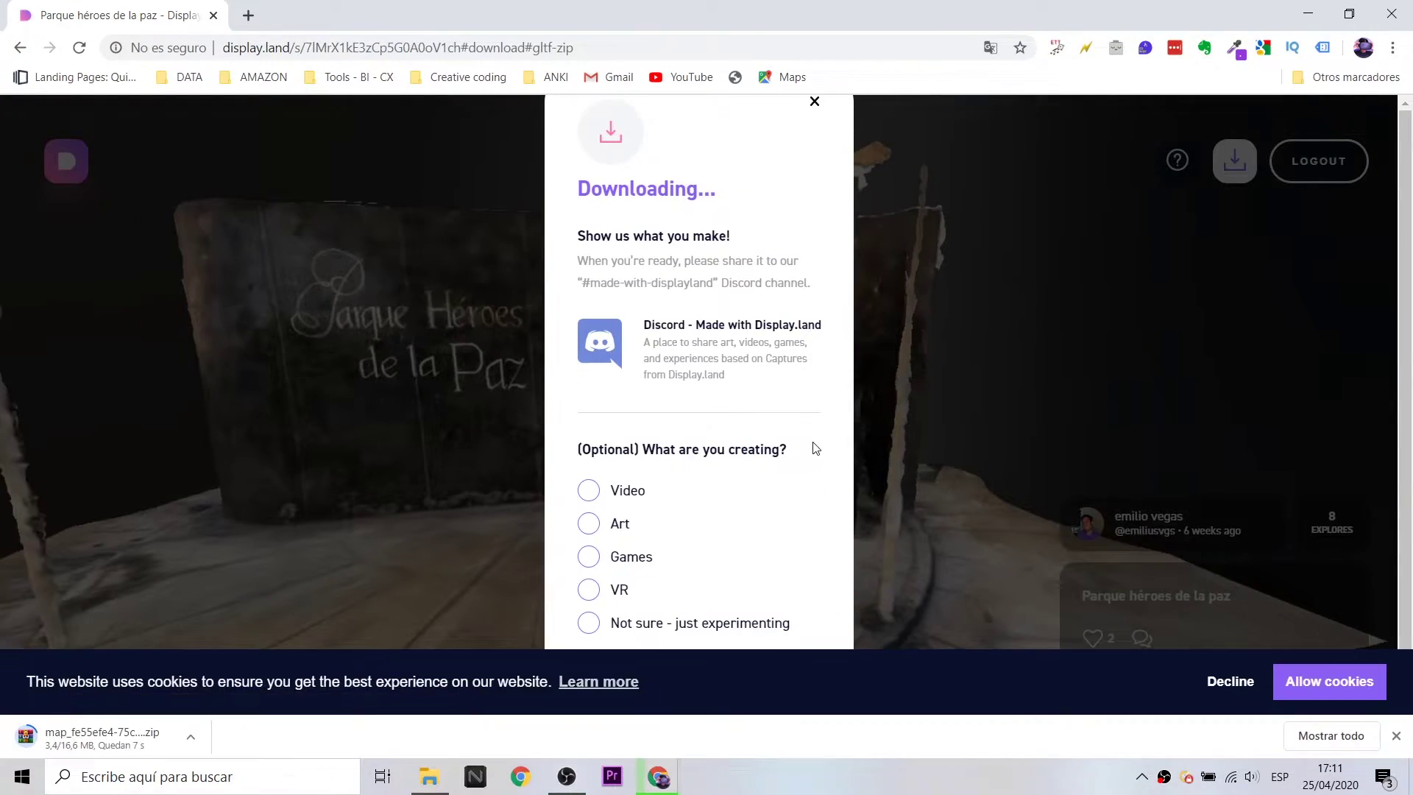
left_click(814, 102)
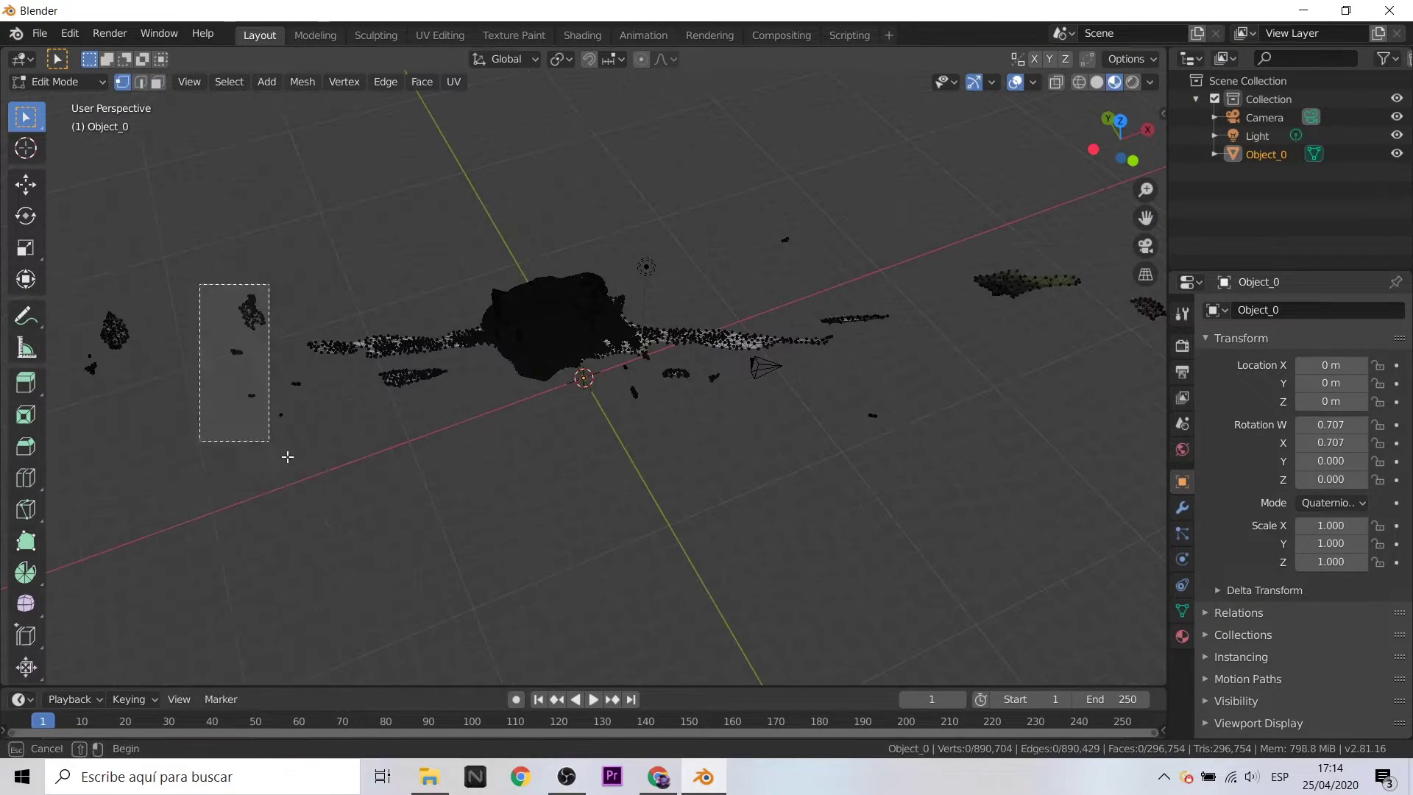
Delete the stray floating fragments around the monument scan as vertices.
left_click_drag(201, 285, 272, 440)
key("x")
left_click(221, 424)
left_click_drag(377, 311, 514, 421)
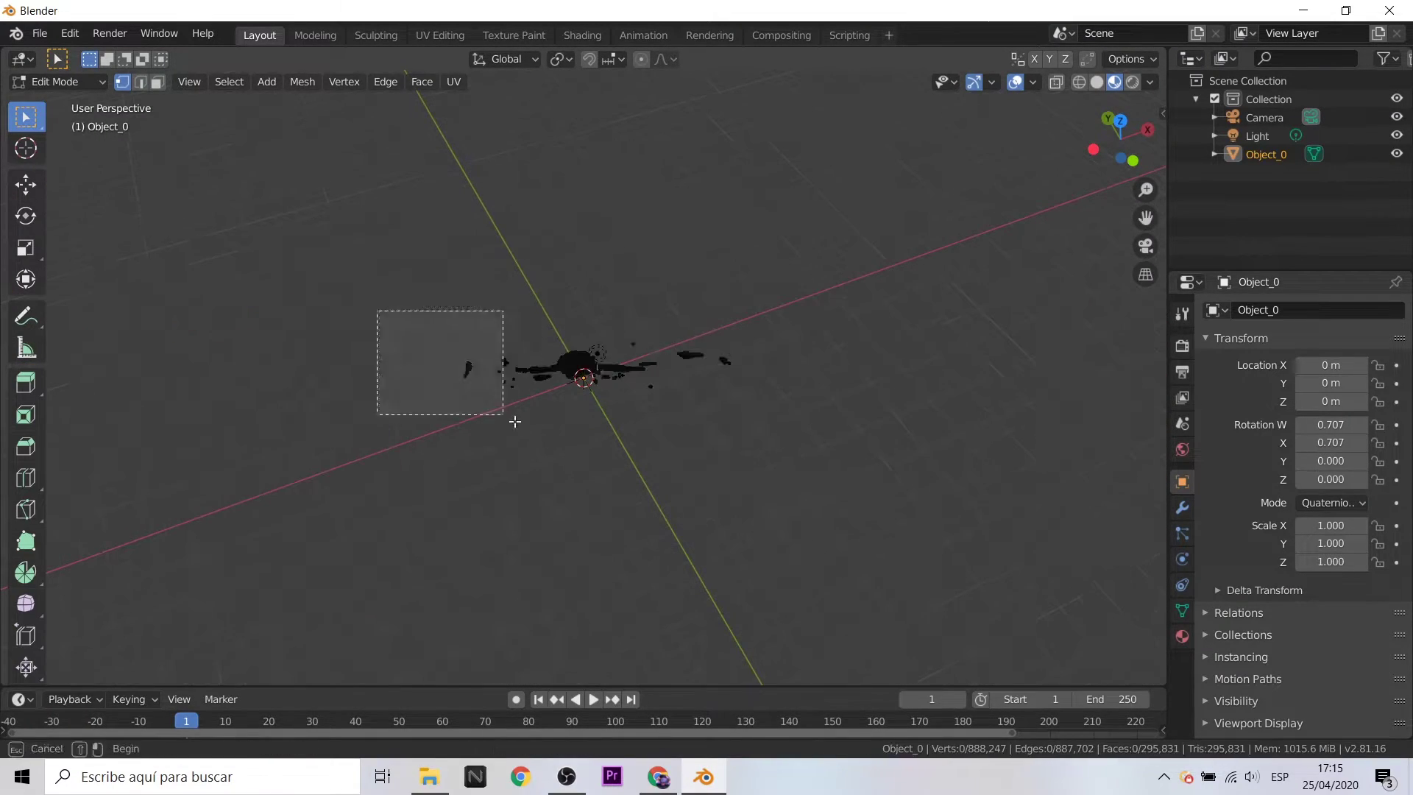
left_click_drag(363, 444, 665, 606)
left_click_drag(682, 331, 979, 545)
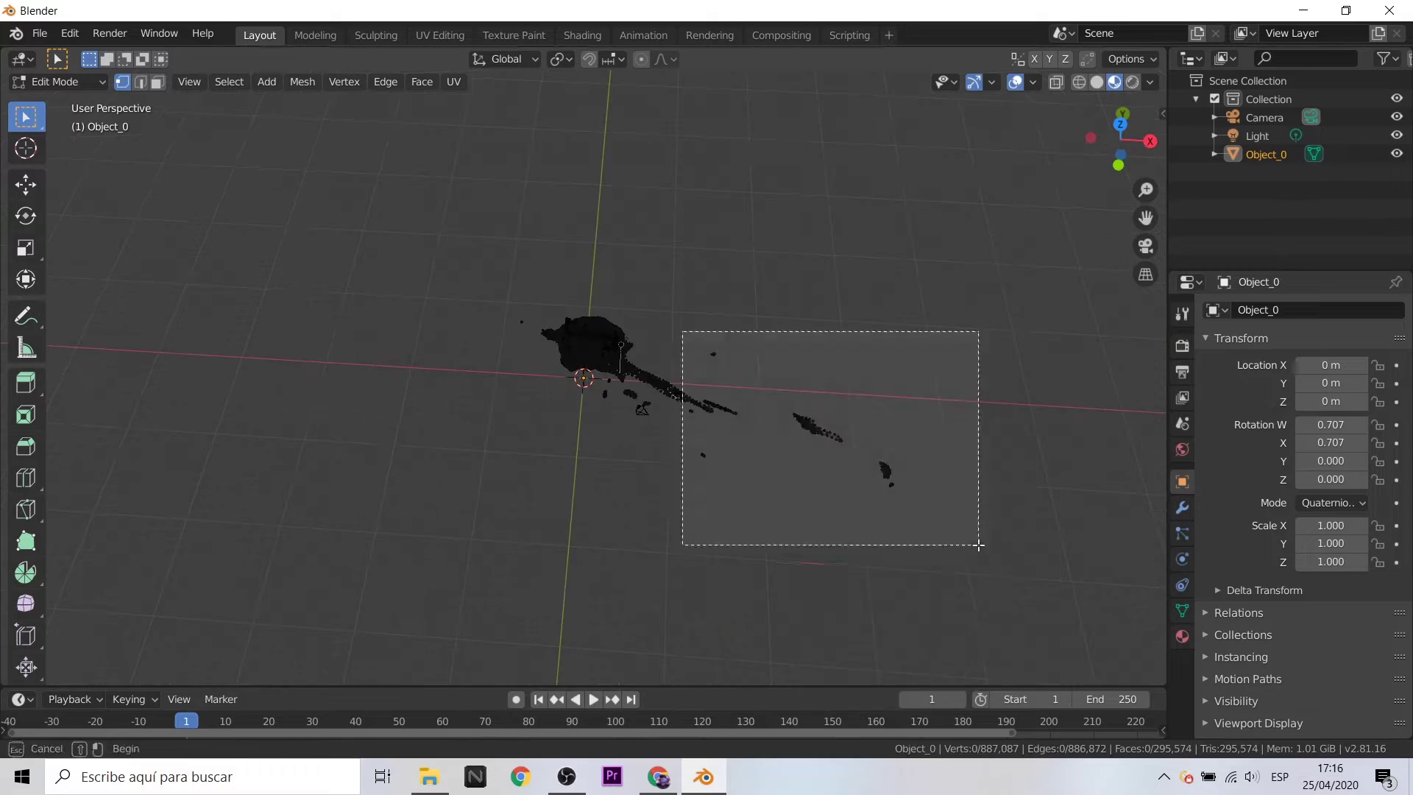
key("x")
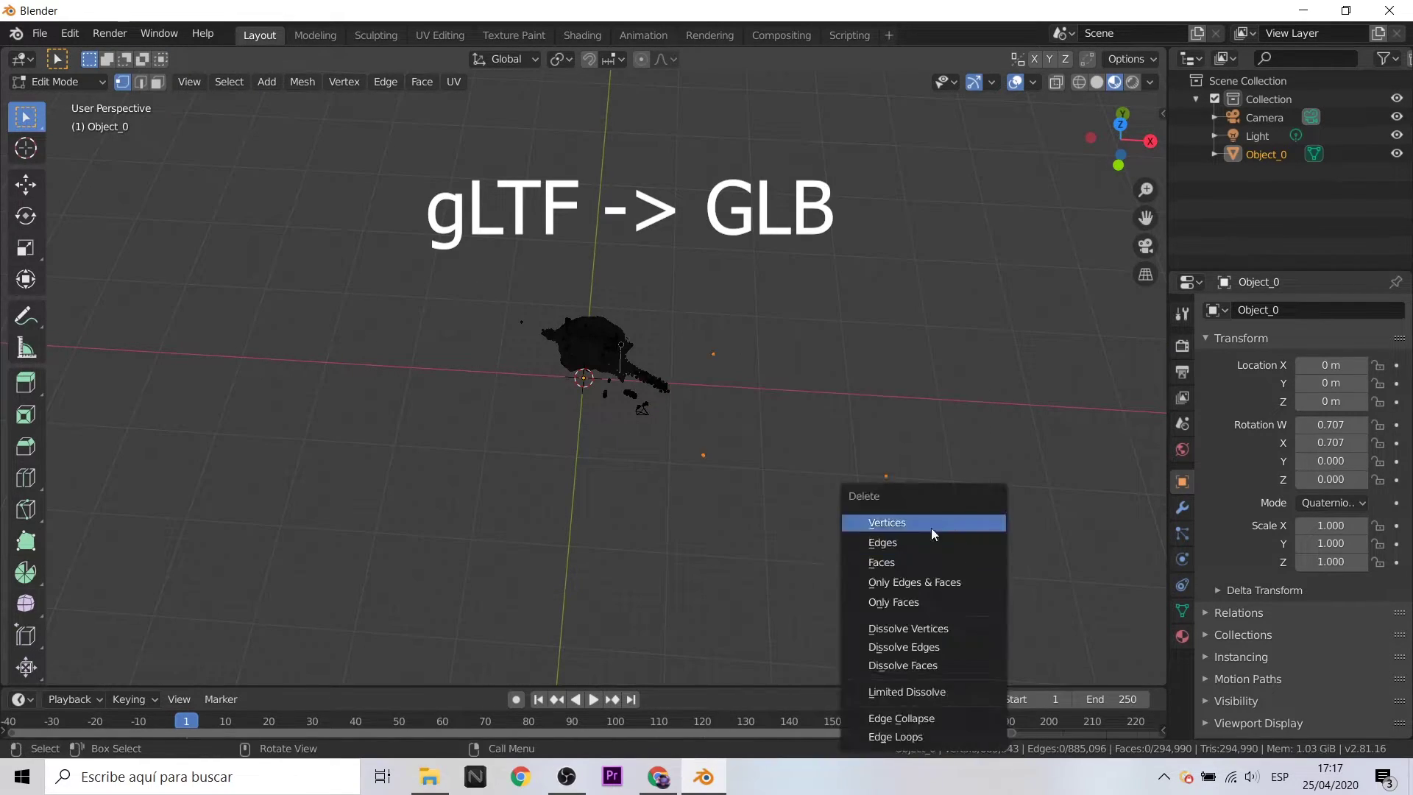
left_click(930, 528)
key("x")
left_click(789, 533)
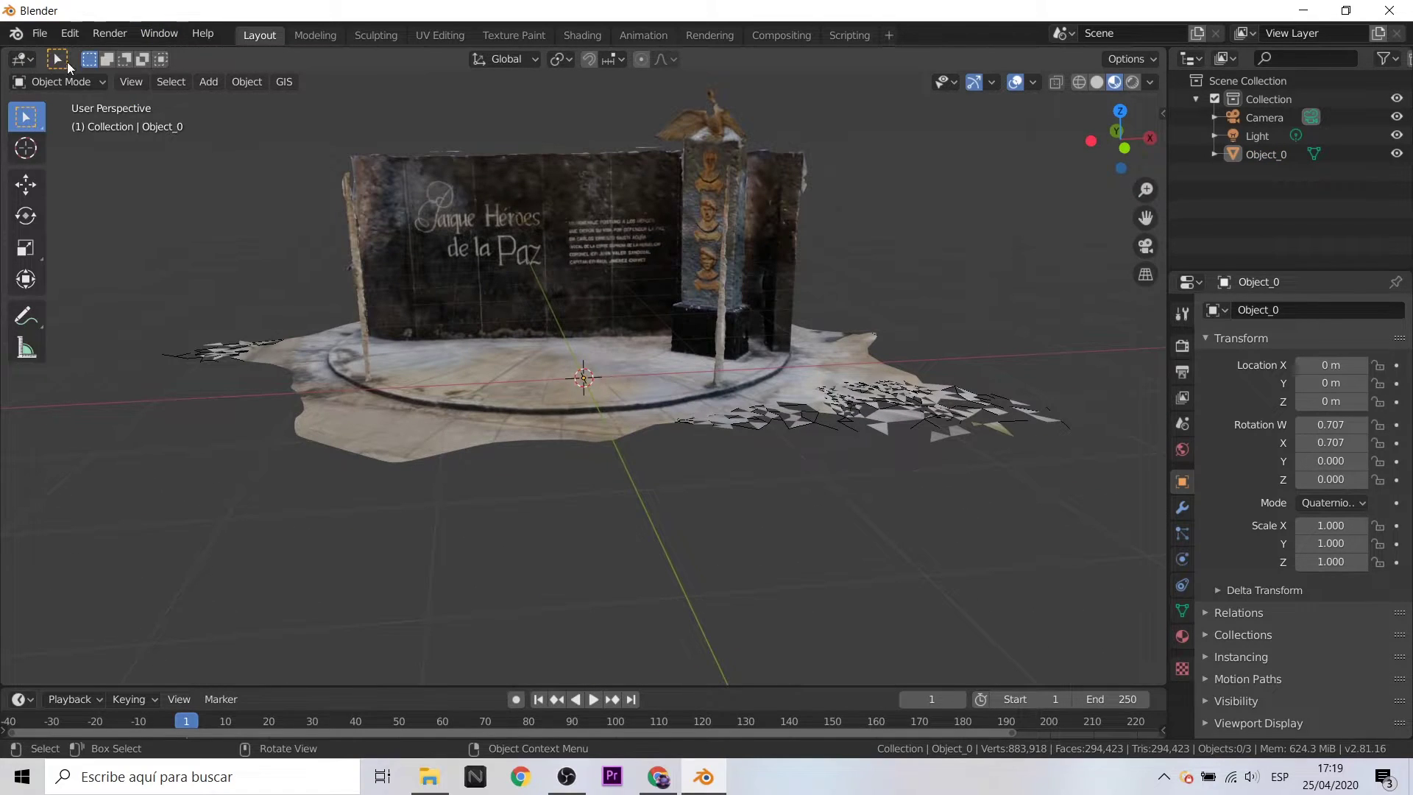
Export the cleaned scan as a glTF 2.0 binary file named monumento.
left_click(40, 33)
left_click(280, 410)
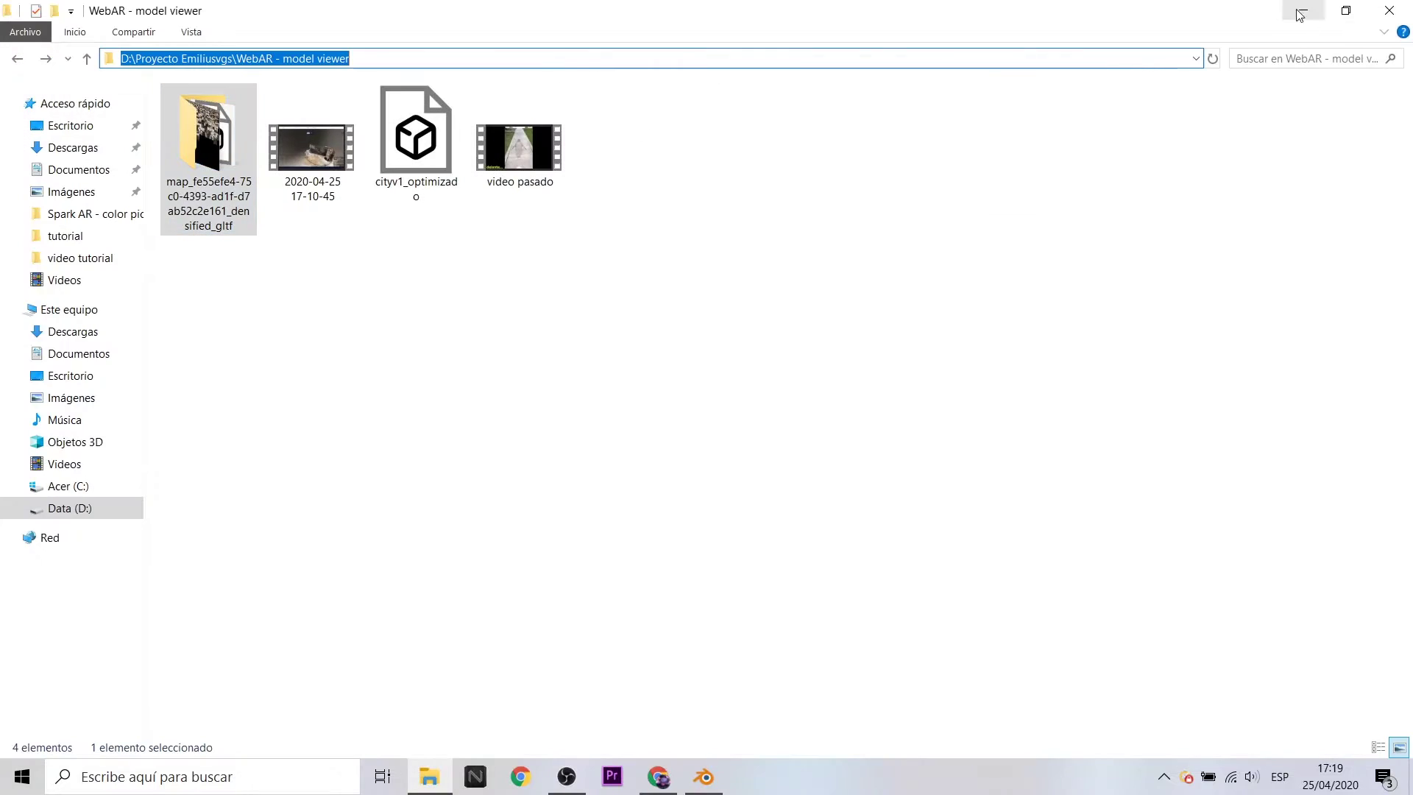
left_click(1301, 12)
type("numento")
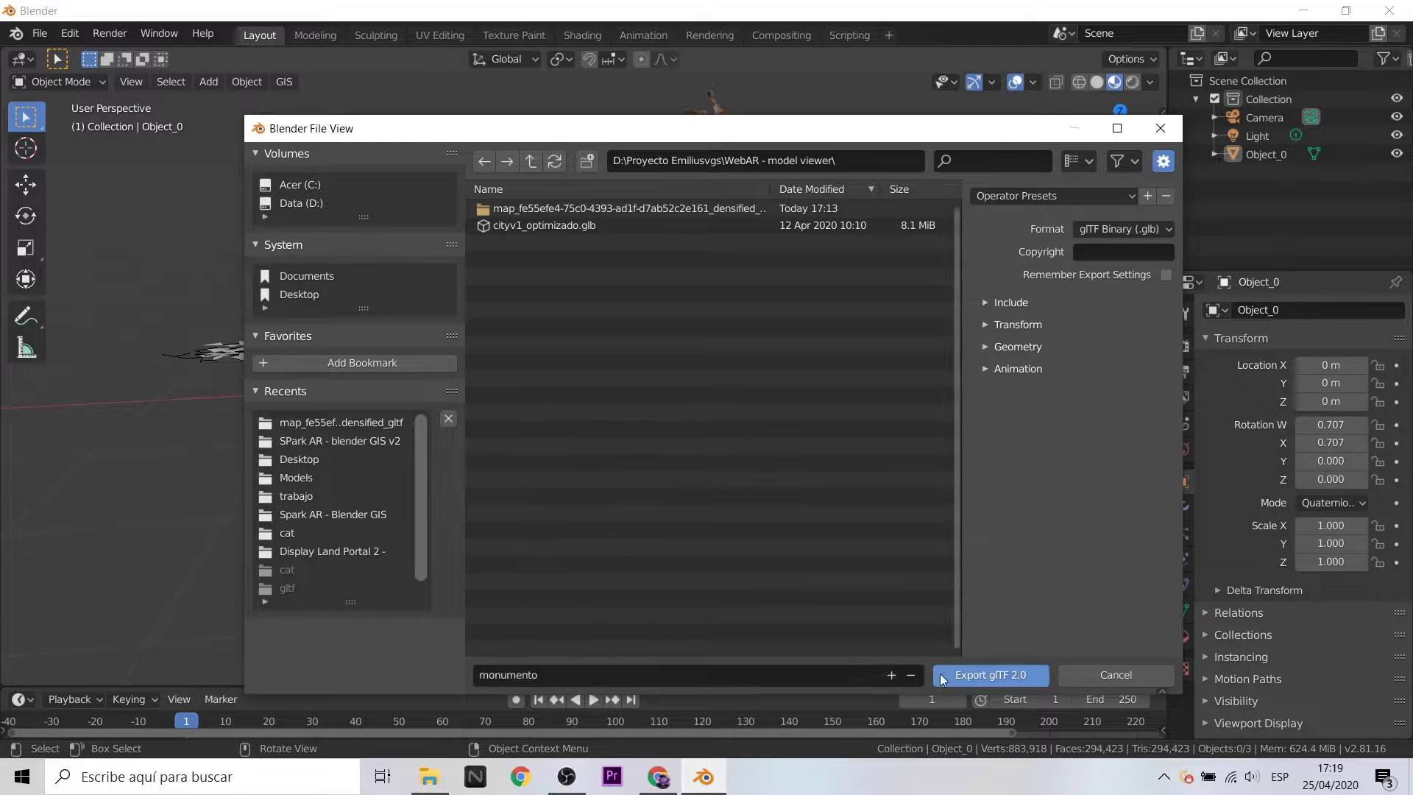
left_click(939, 673)
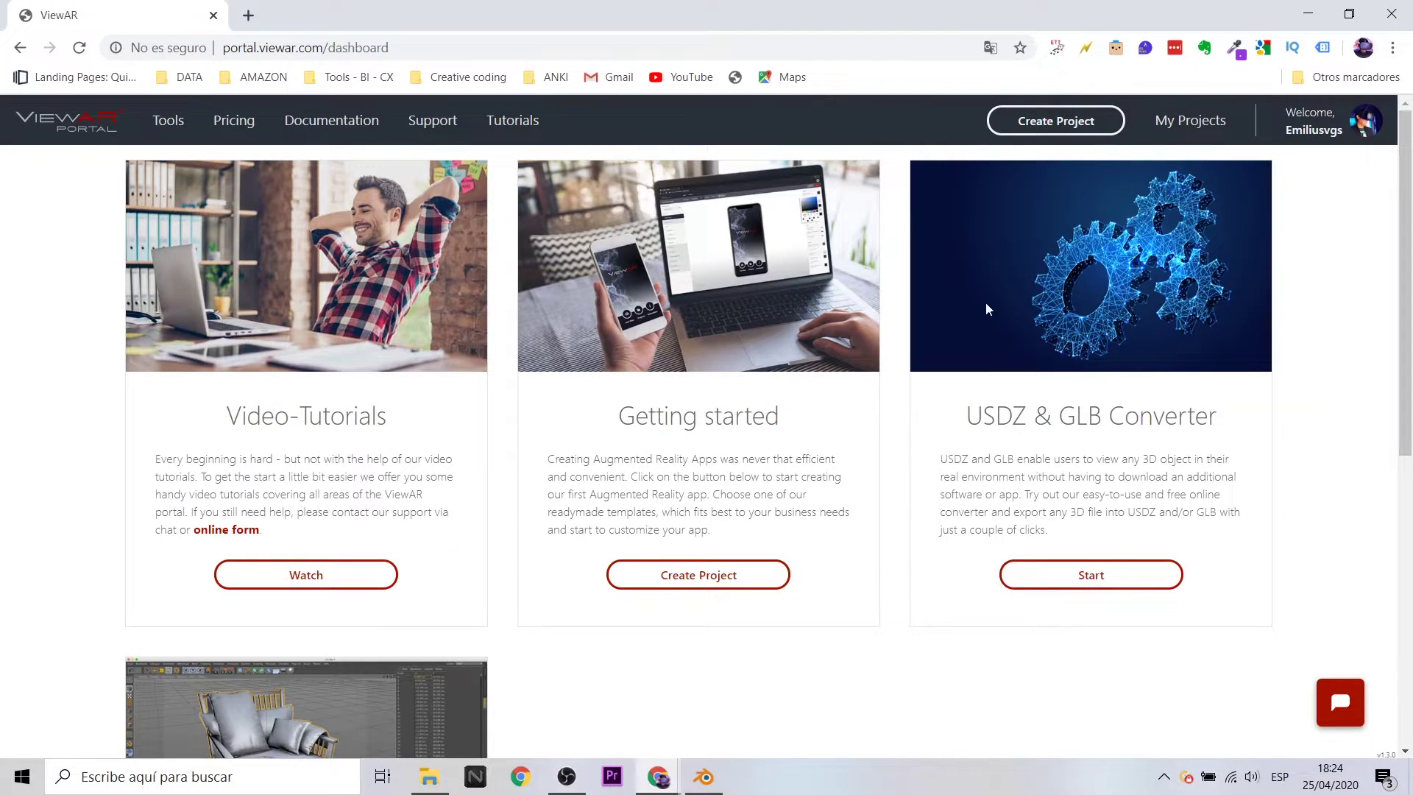
Upload the monument GLB to ViewAR's USDZ & GLB Converter and download it as Apple .USDZ.
left_click(1089, 575)
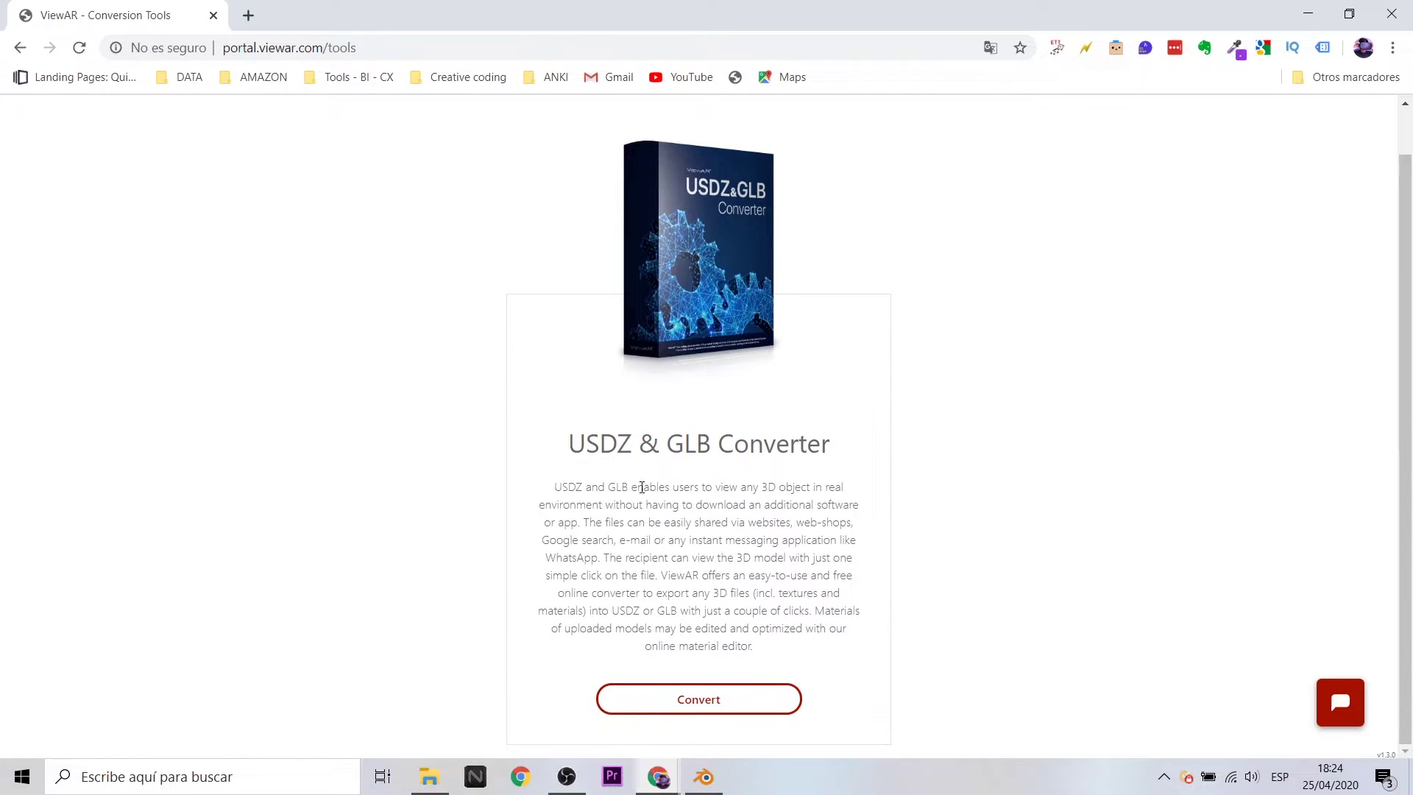
left_click_drag(642, 488, 802, 688)
left_click(798, 695)
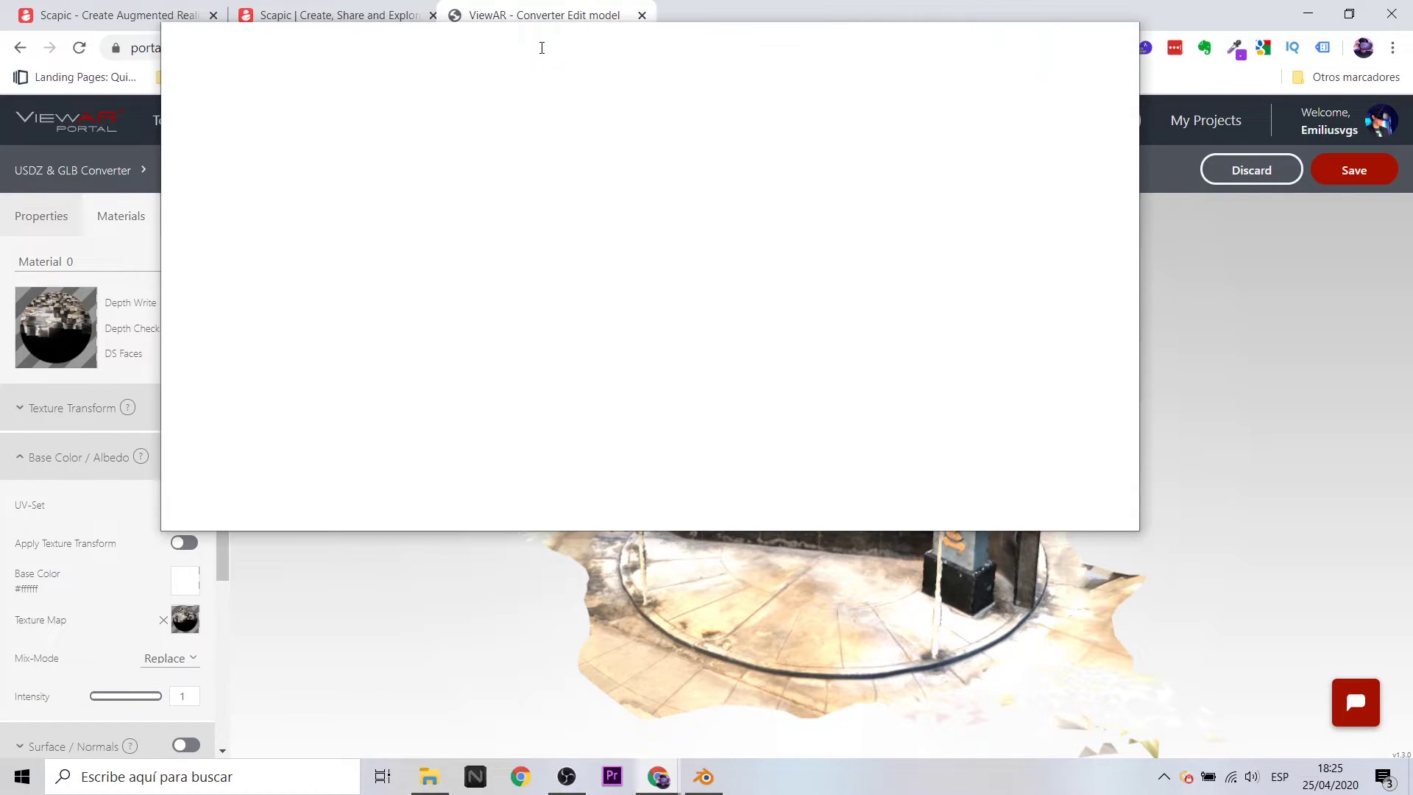
left_click_drag(549, 21, 542, 47)
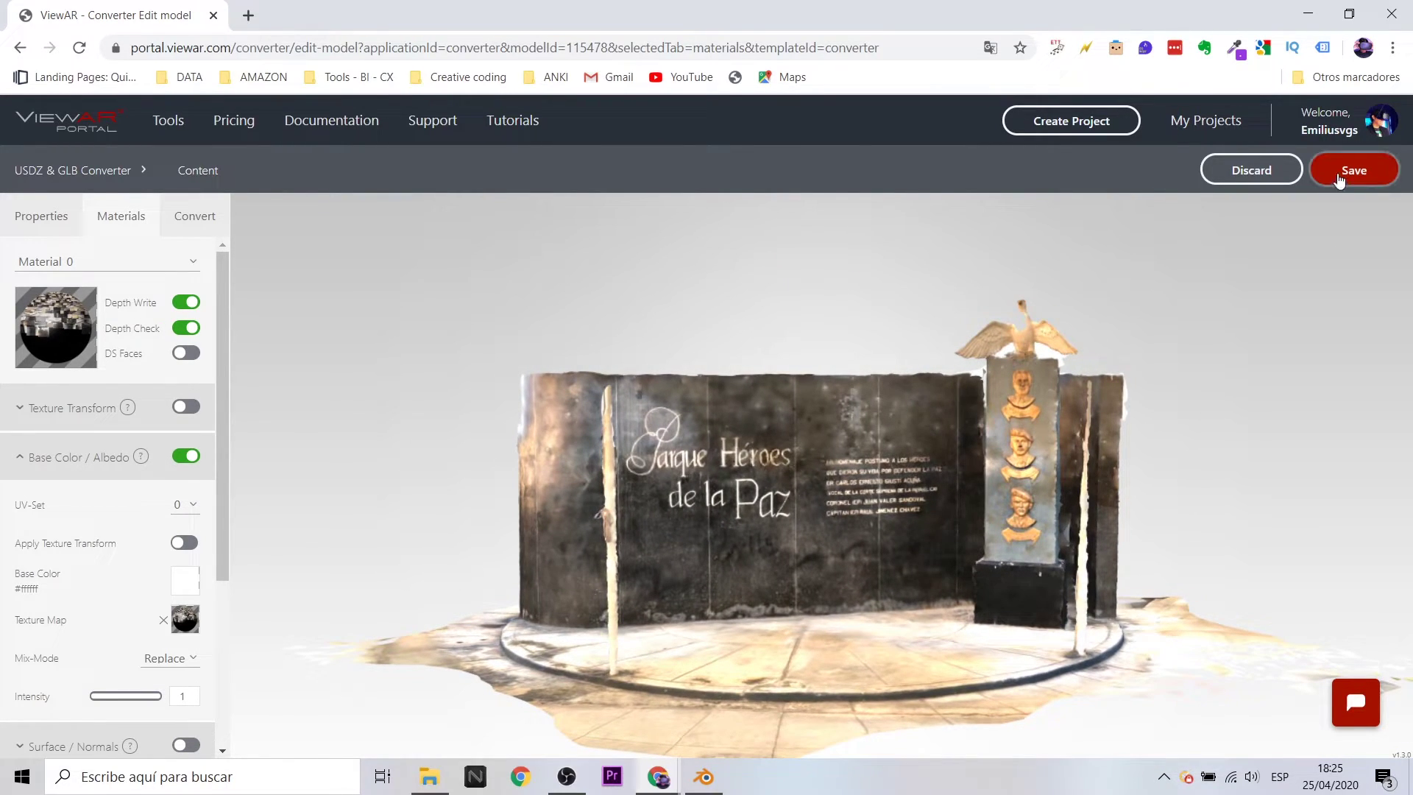
left_click(200, 217)
left_click(125, 382)
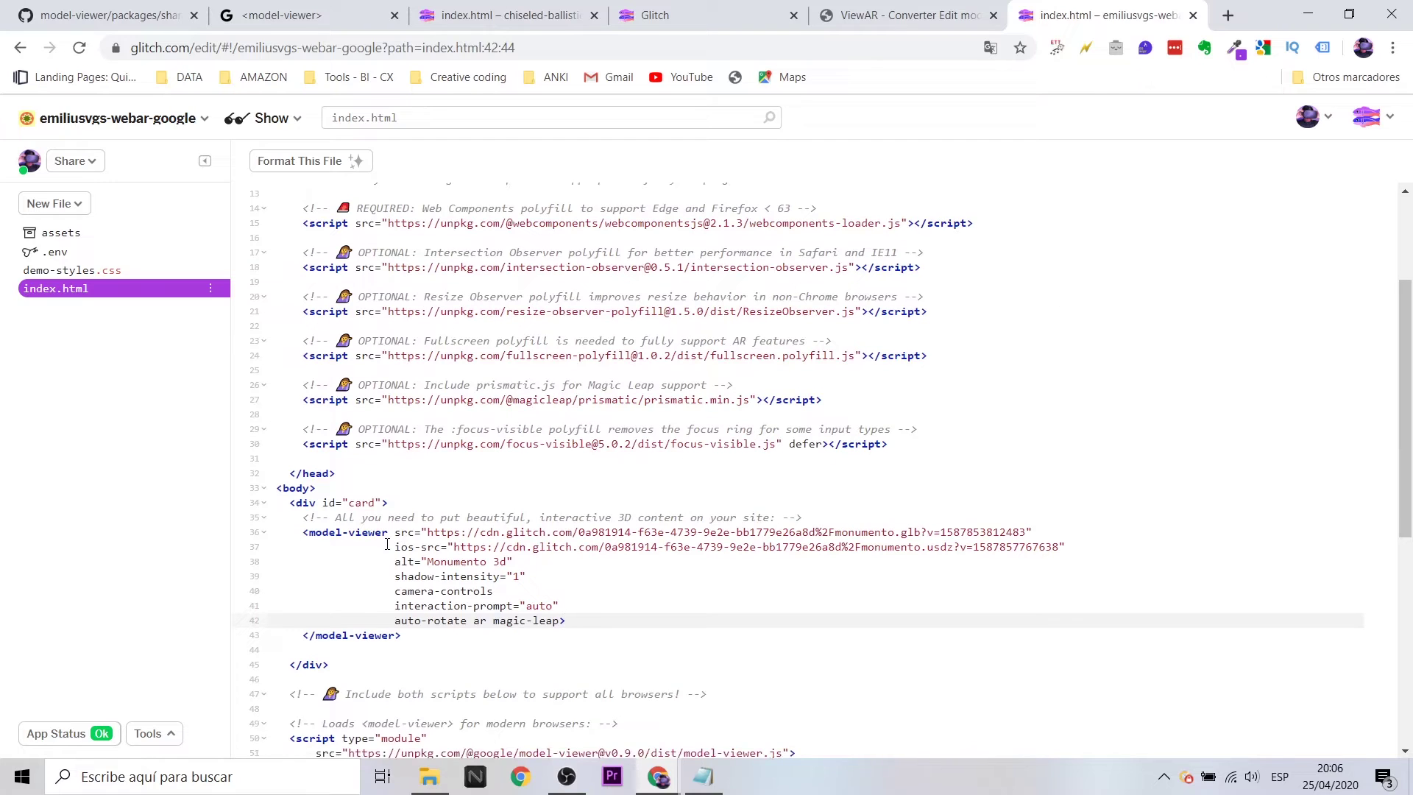
Check the GLB and USDZ URLs on lines 36–37 against the monumento.glb and monumento.usdz assets.
left_click_drag(429, 535, 1006, 538)
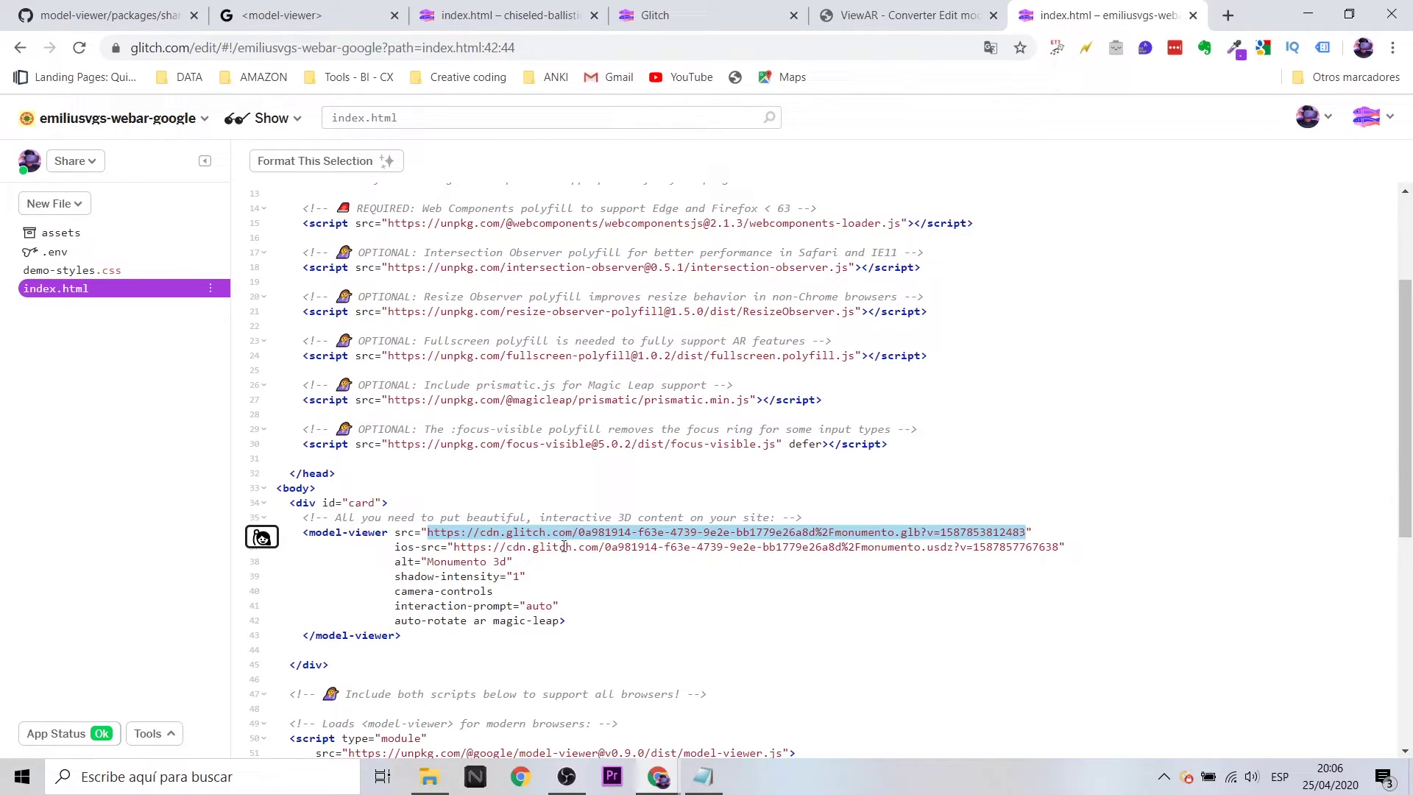
left_click_drag(457, 548, 1016, 551)
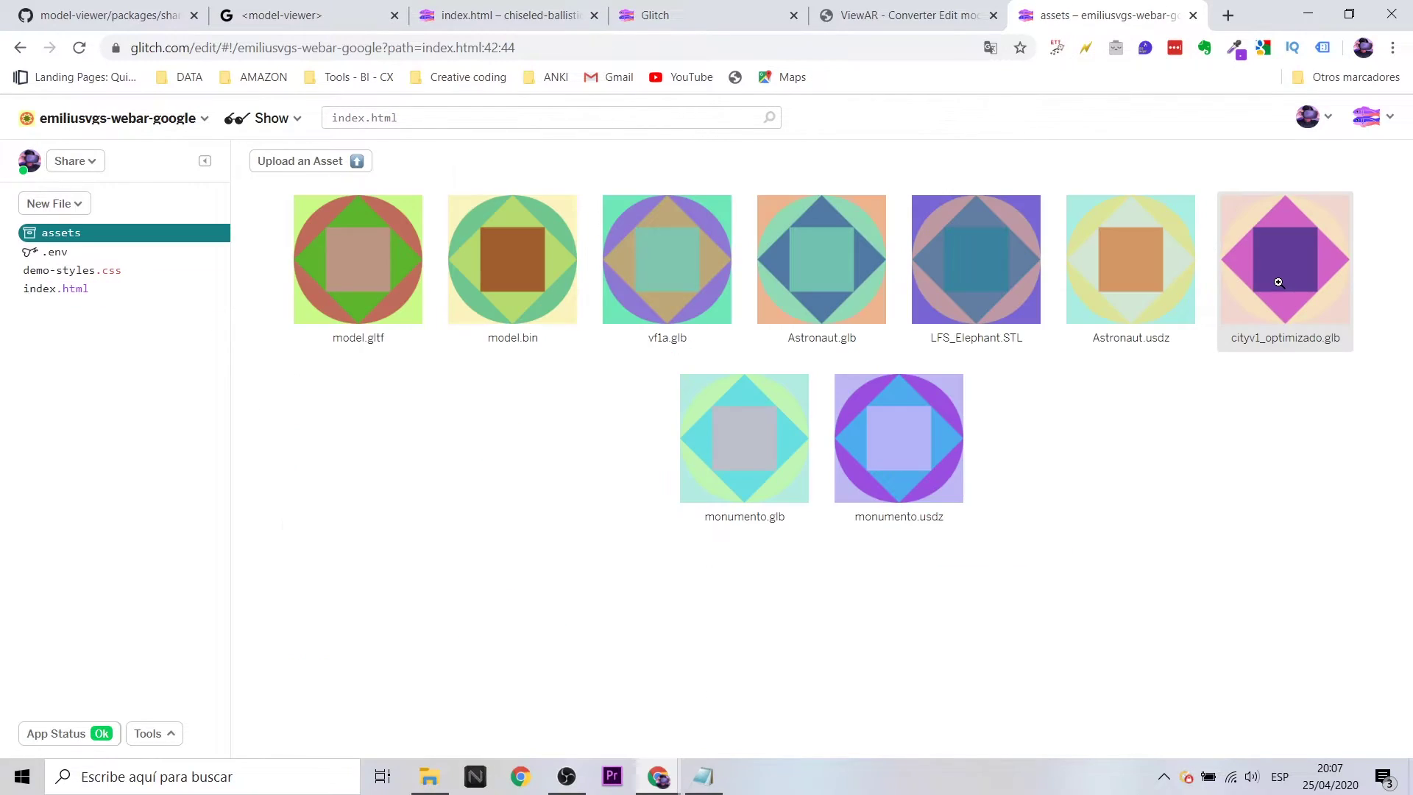
left_click(736, 444)
left_click(1151, 555)
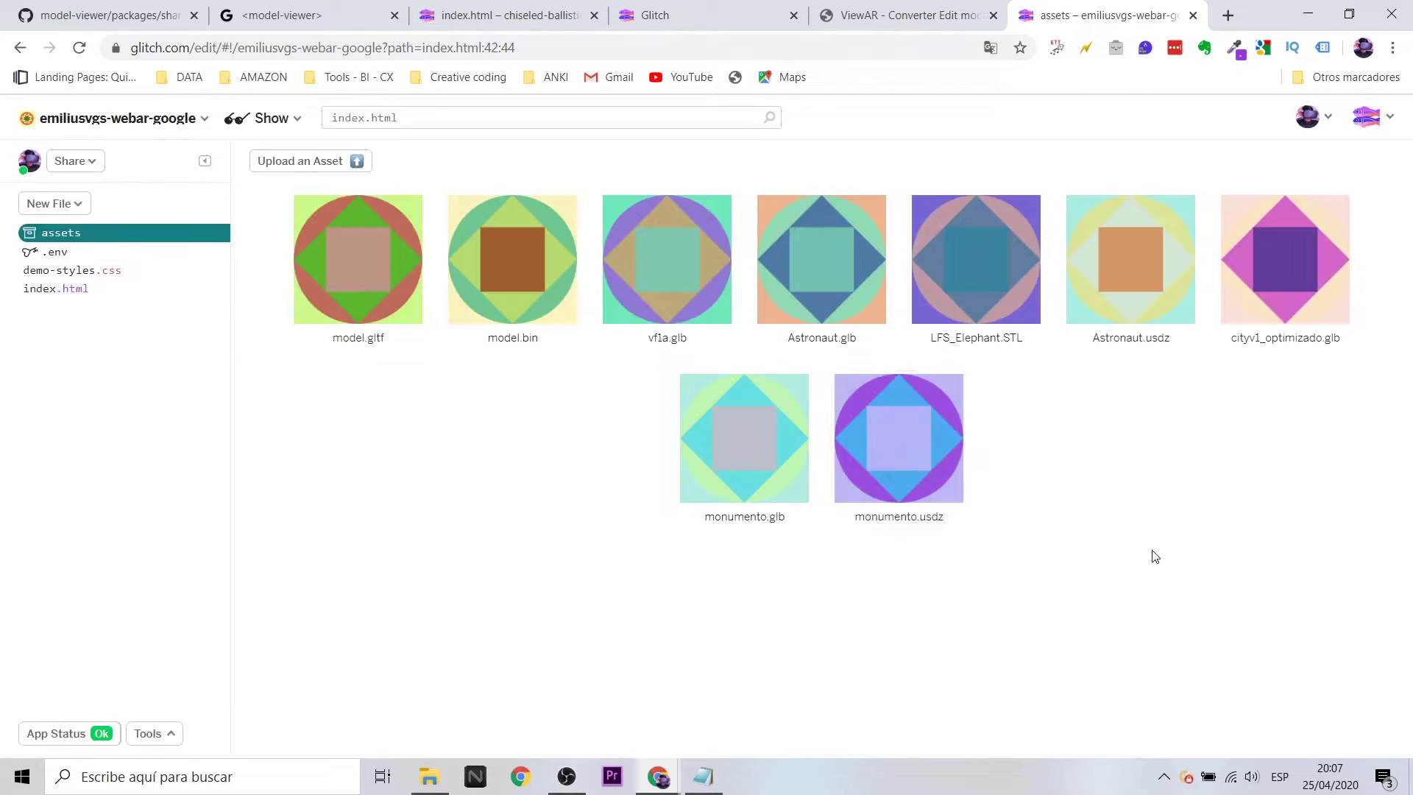
left_click(899, 438)
left_click(954, 571)
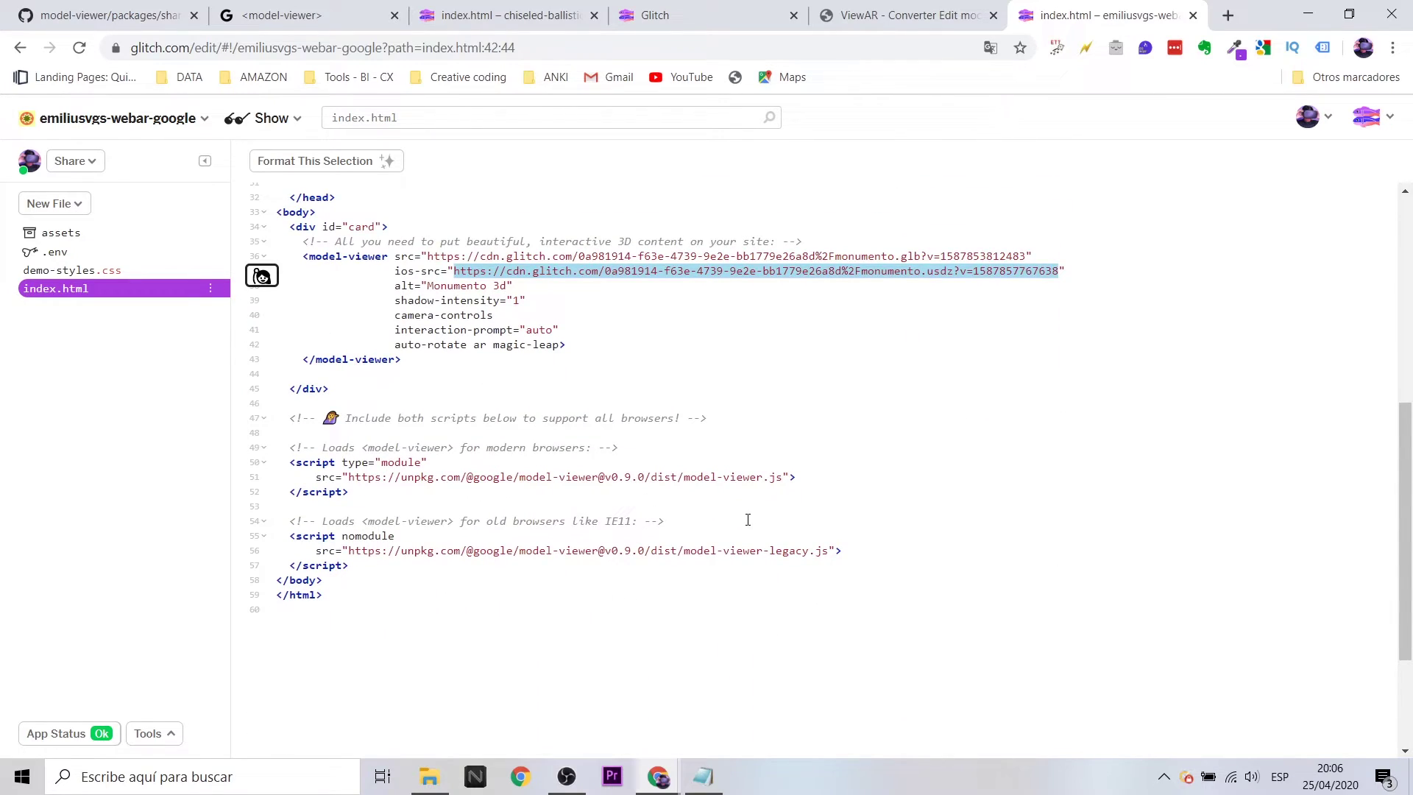
Review demo-styles.css, which sizes model-viewer 400px tall on a #5271ff background.
scroll(748, 519, "up", 6)
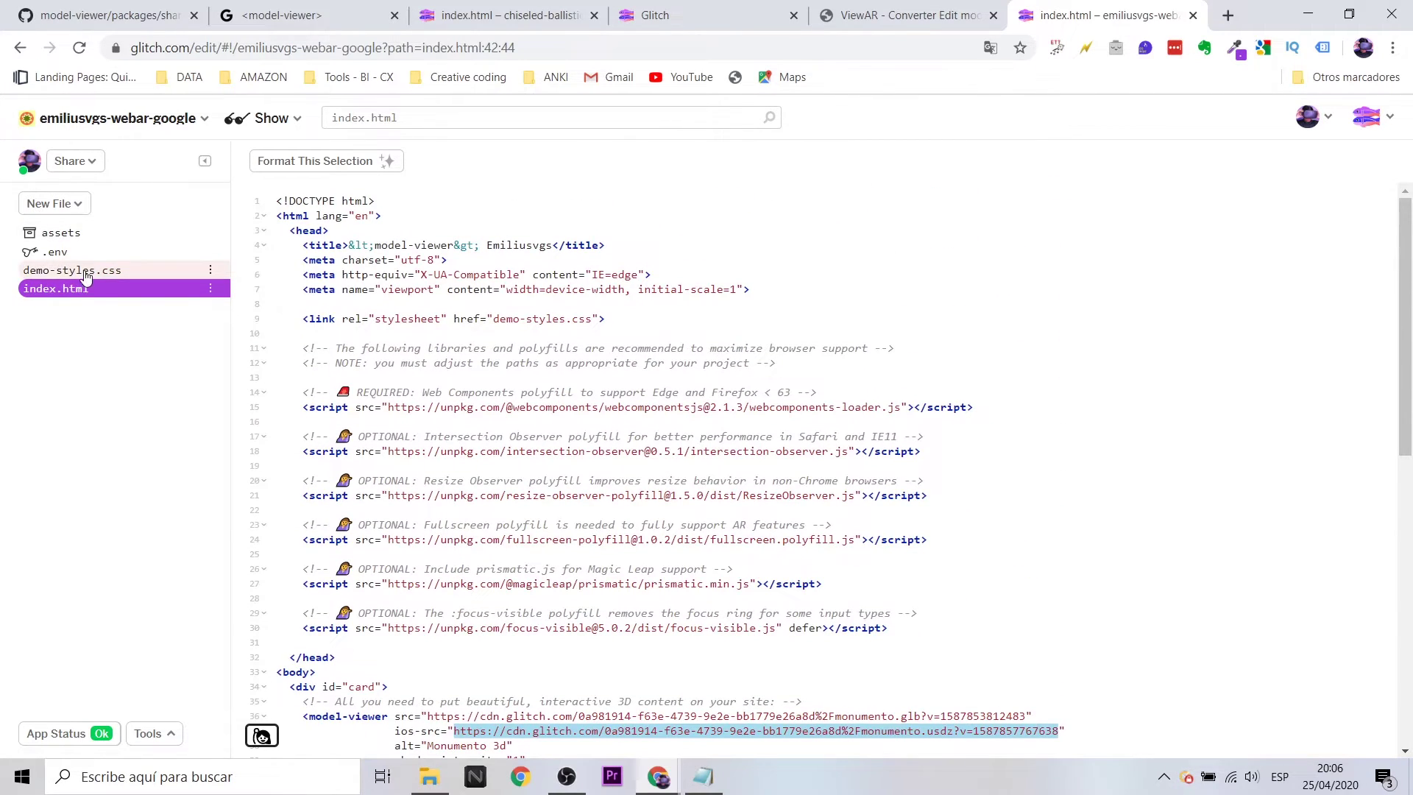
left_click(86, 271)
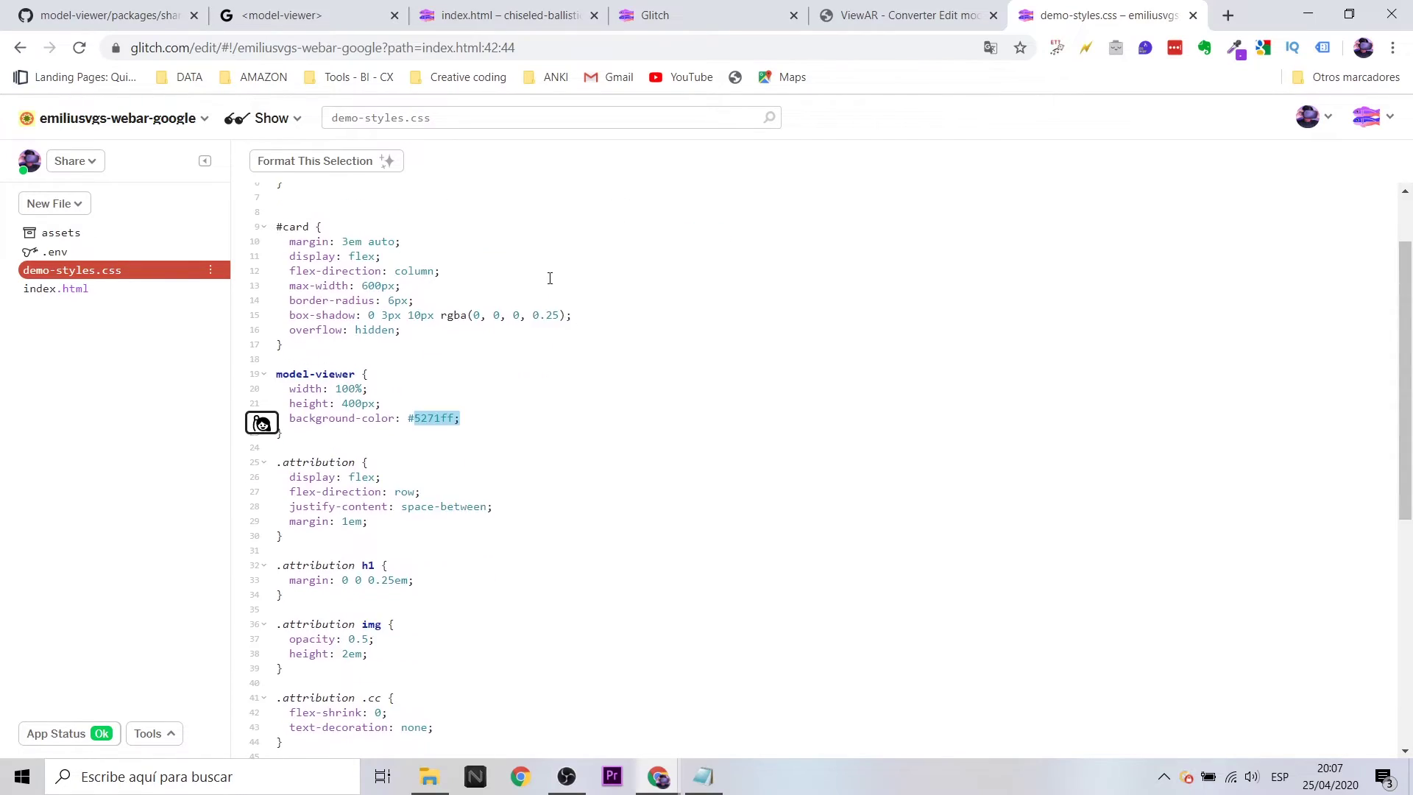
scroll(707, 292, "down", 3)
scroll(706, 293, "down", 4)
Return to index.html, where model-viewer loads monumento.glb with monumento.usdz as ios-src.
left_click(78, 293)
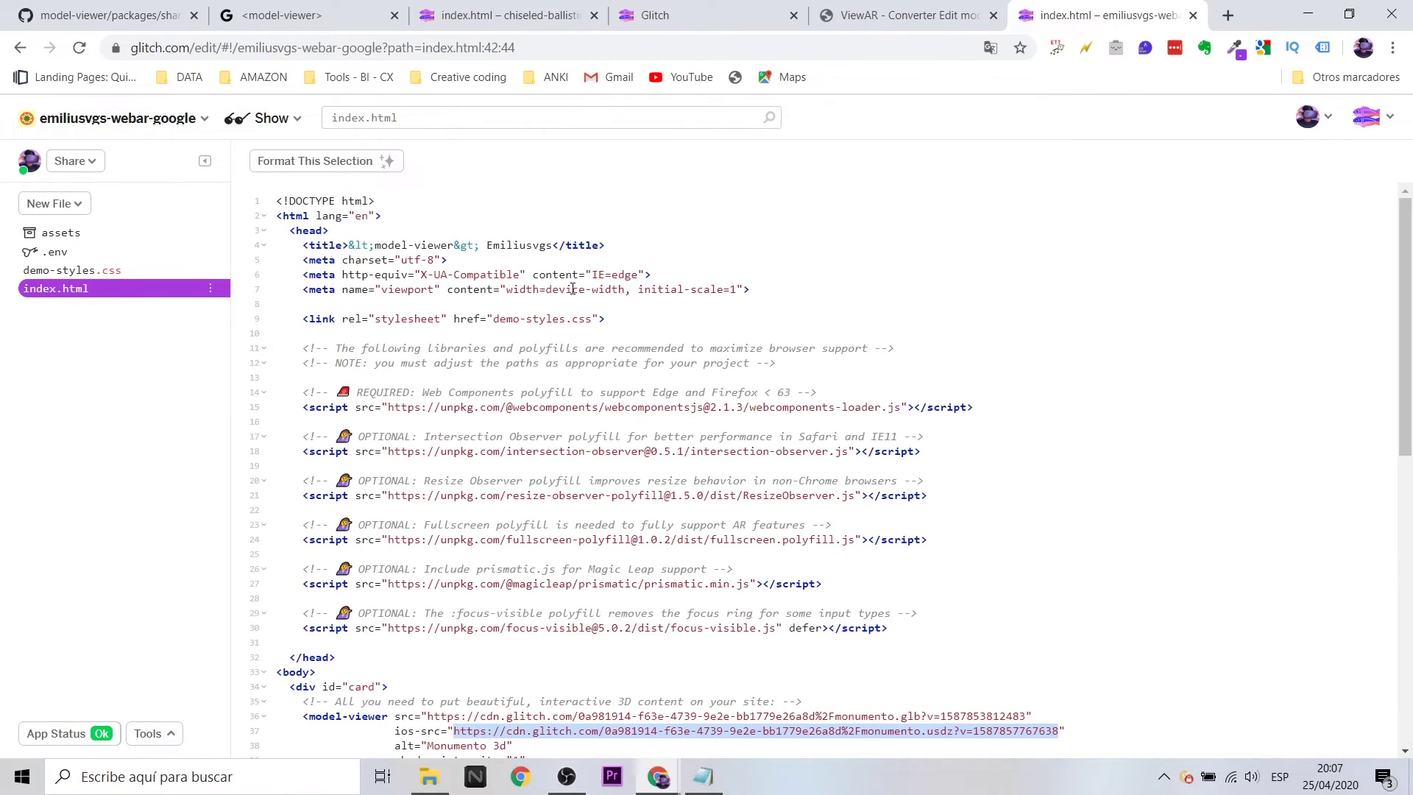